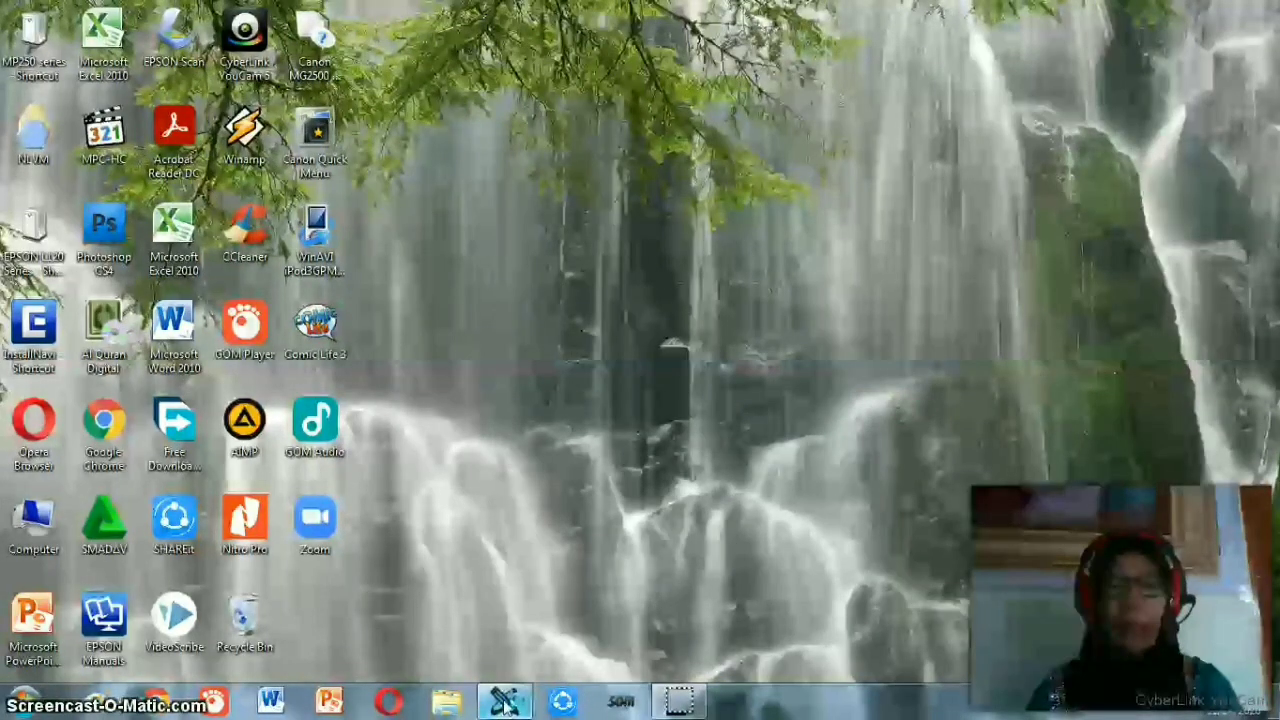
Launch Easy Sketch Pro 3 and log in with the prefilled e-mail and auth code, turning off Keep me in
left_click(505, 703)
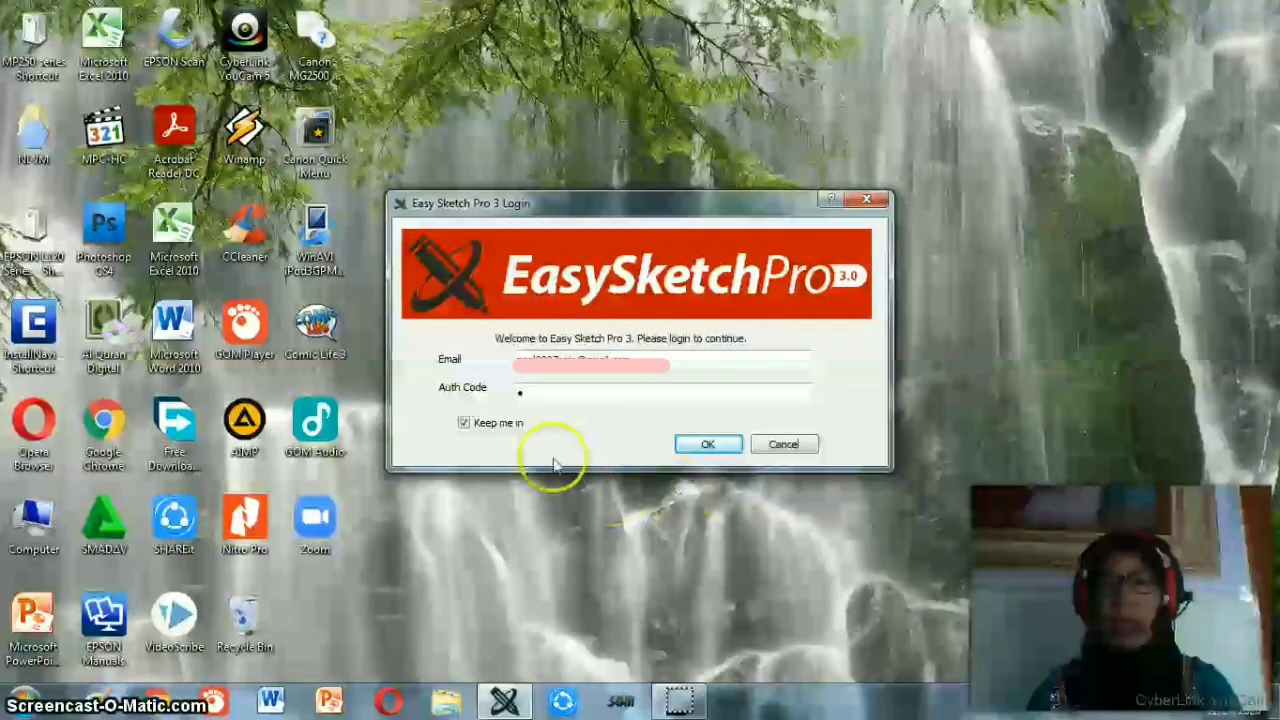
left_click(666, 365)
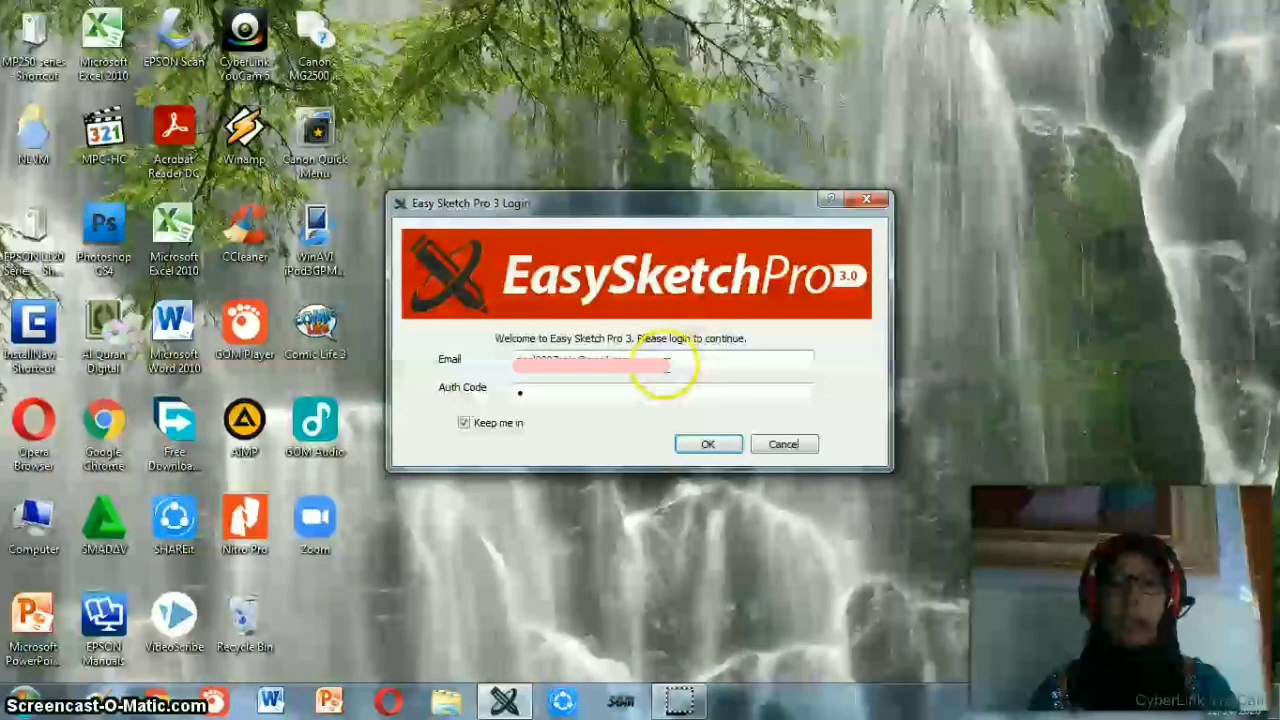
left_click(566, 386)
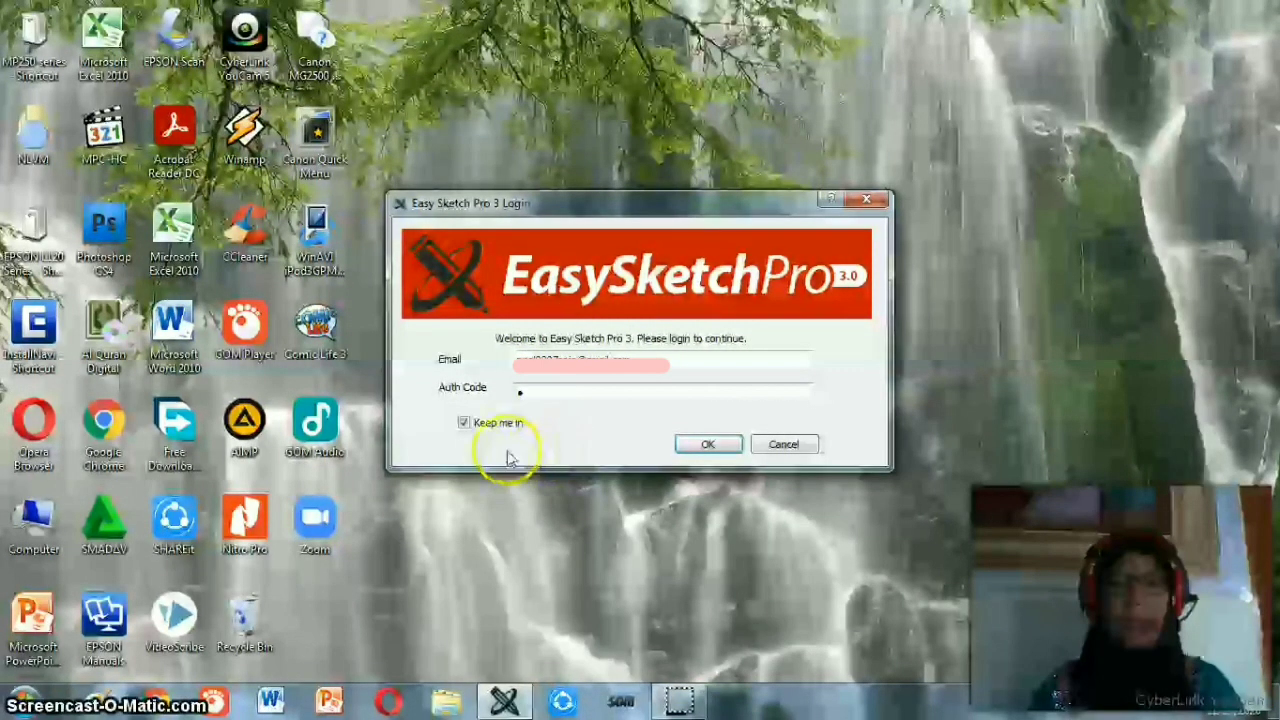
left_click(463, 424)
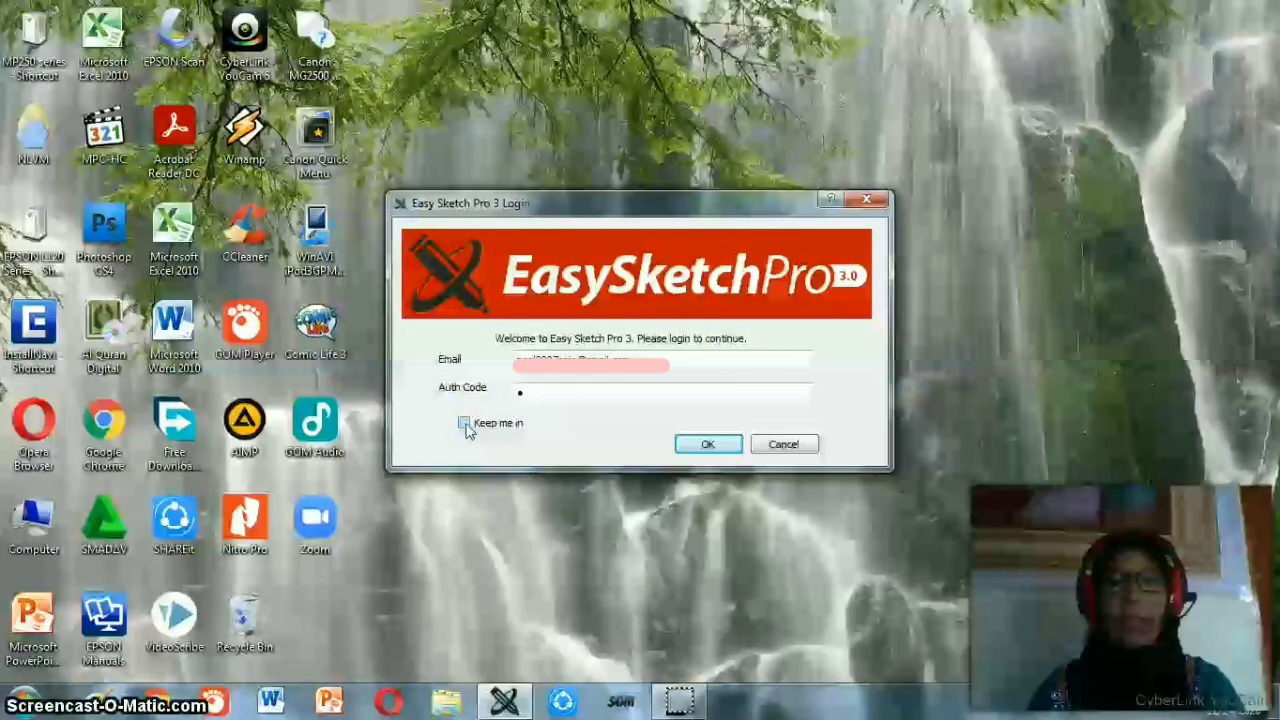
left_click(634, 391)
left_click(705, 448)
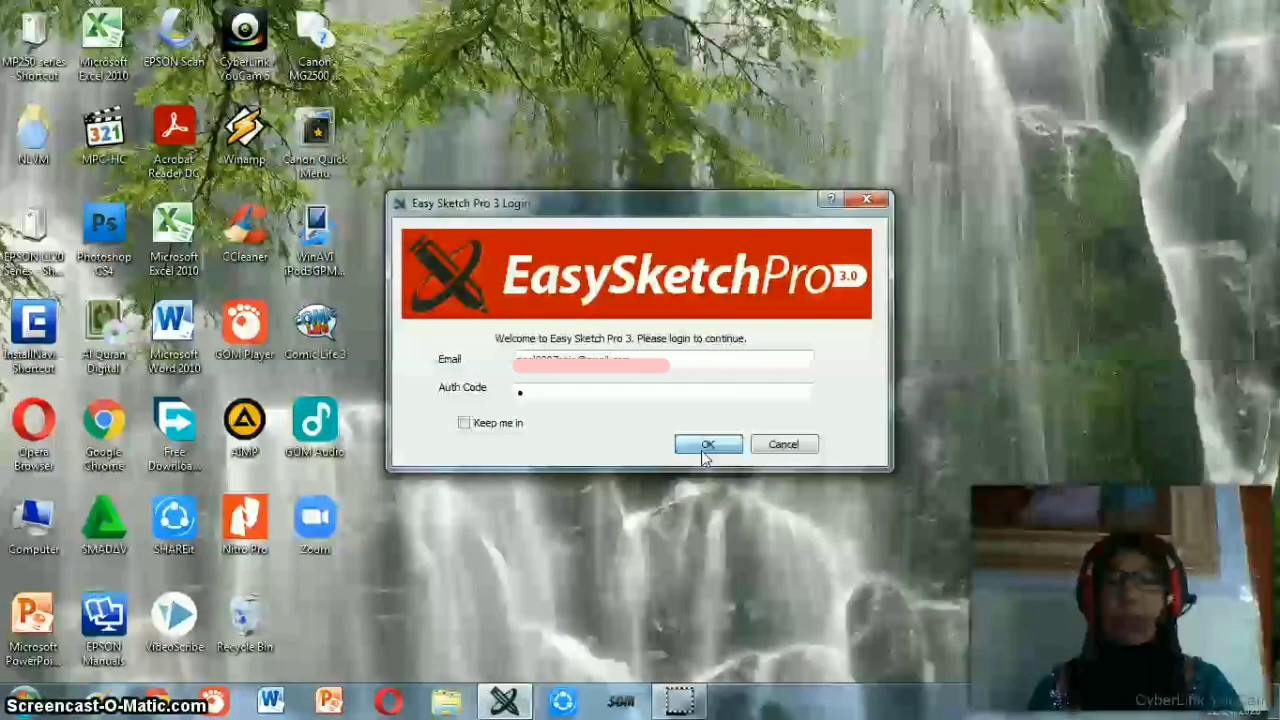
left_click(713, 446)
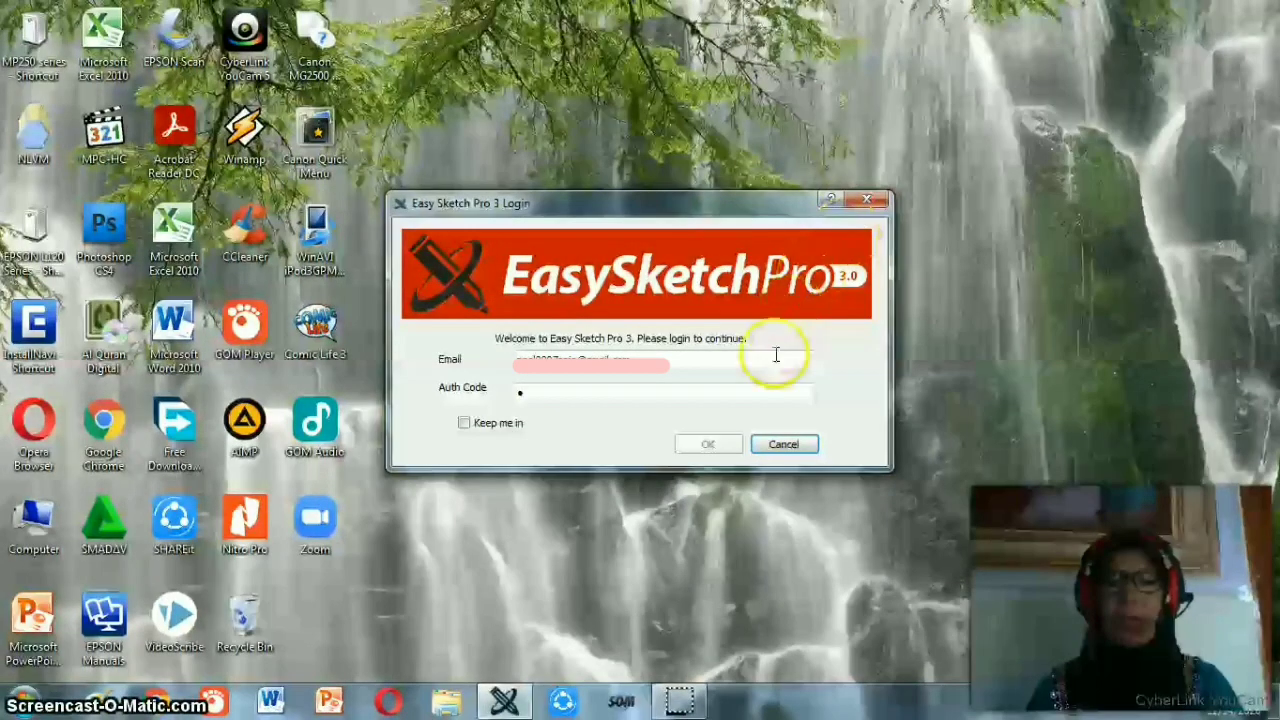
left_click(766, 400)
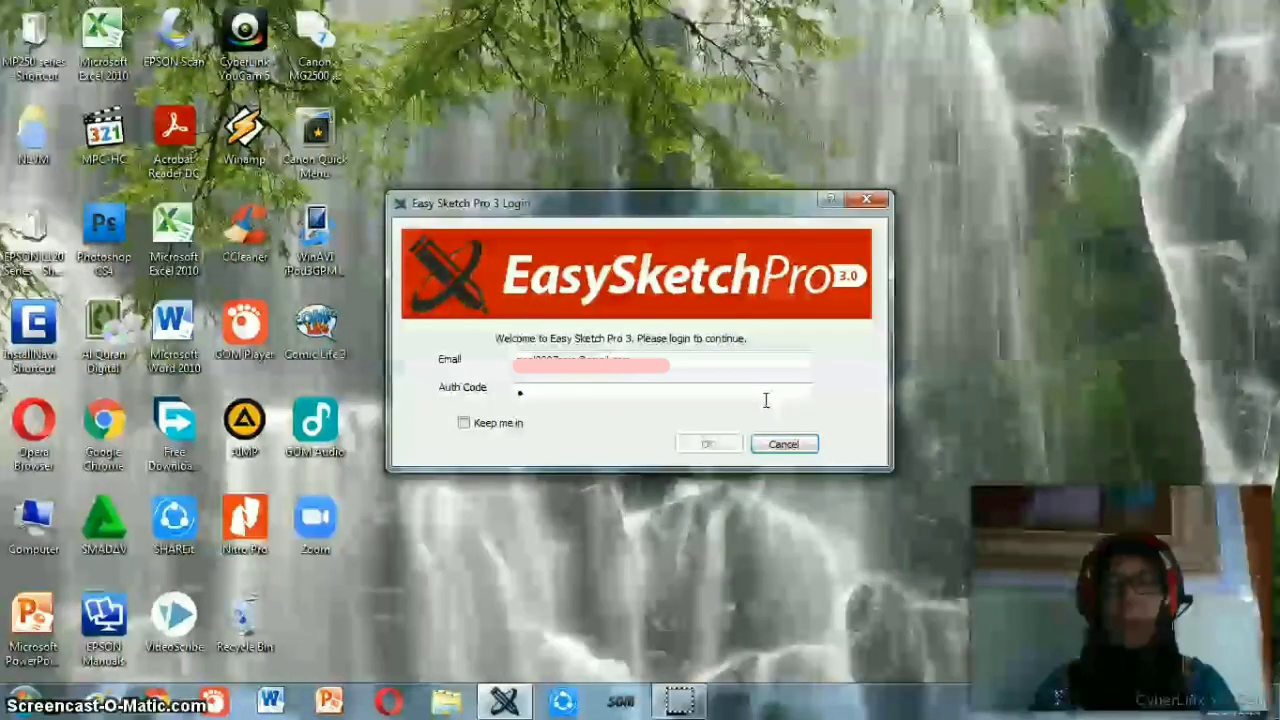
left_click(773, 446)
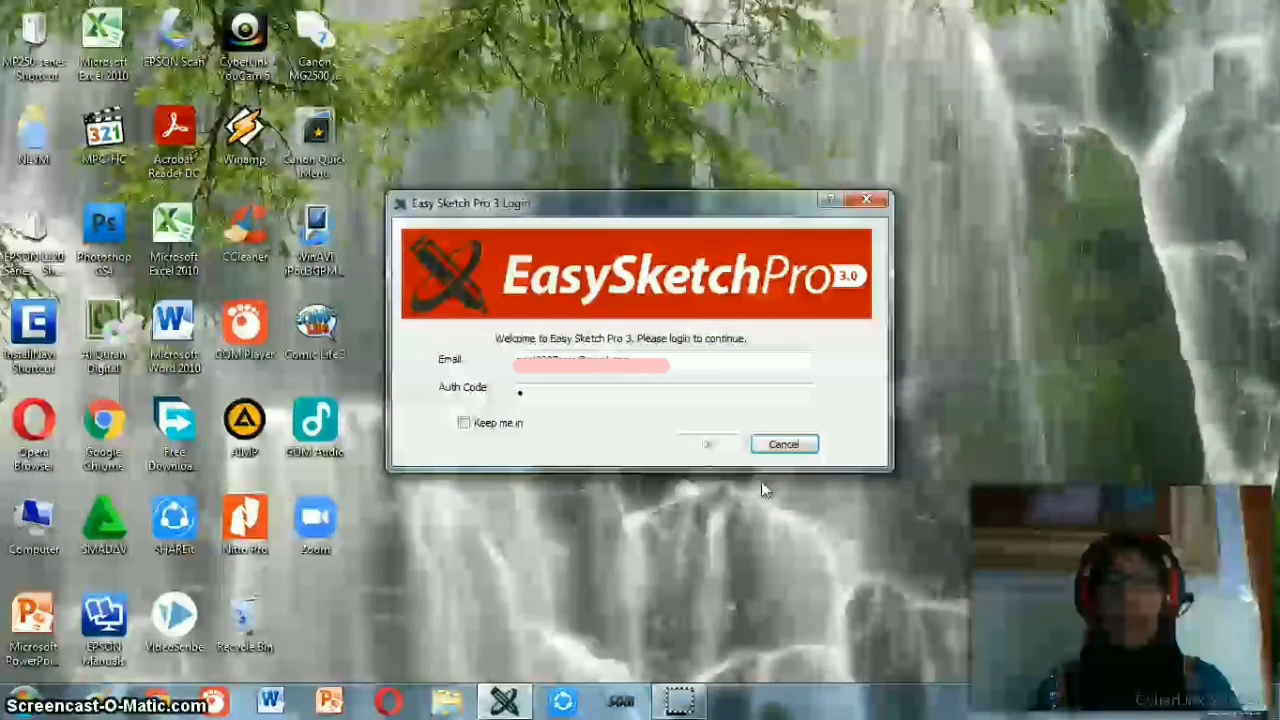
left_click(745, 487)
left_click(710, 448)
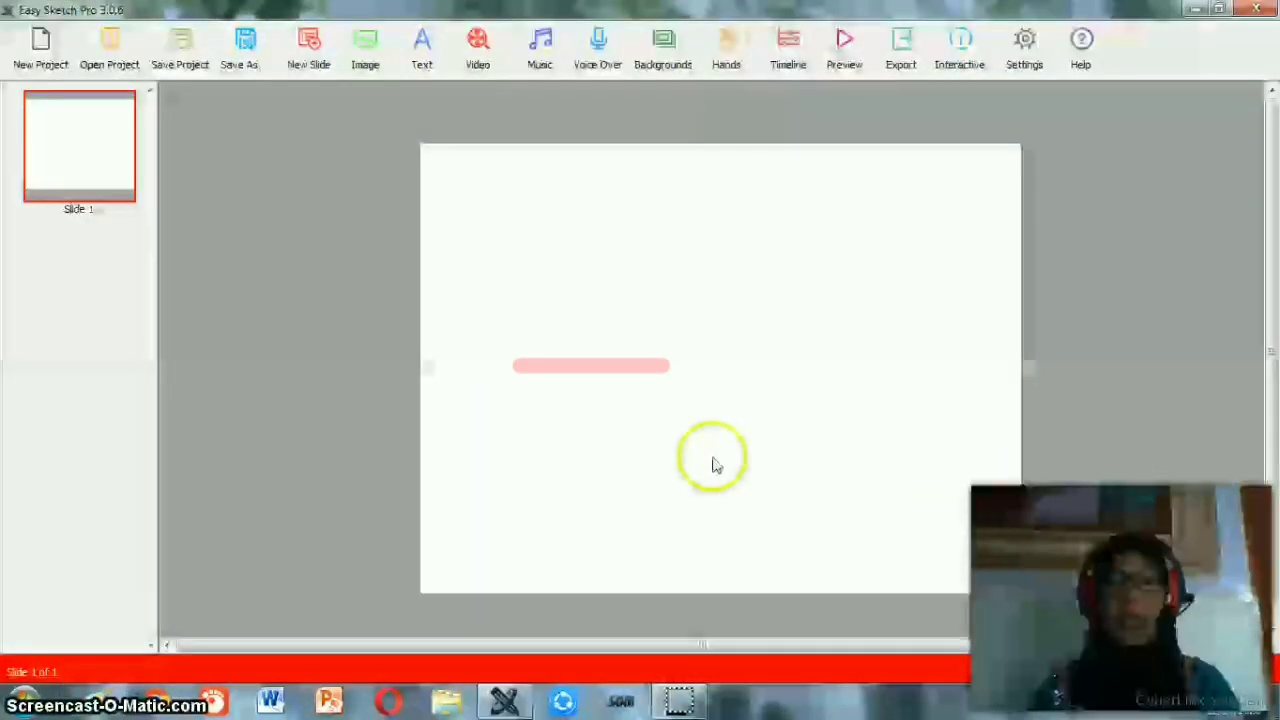
Try to save the blank project in the Documents library under the suggested name, declining to replace the existing file
left_click(330, 418)
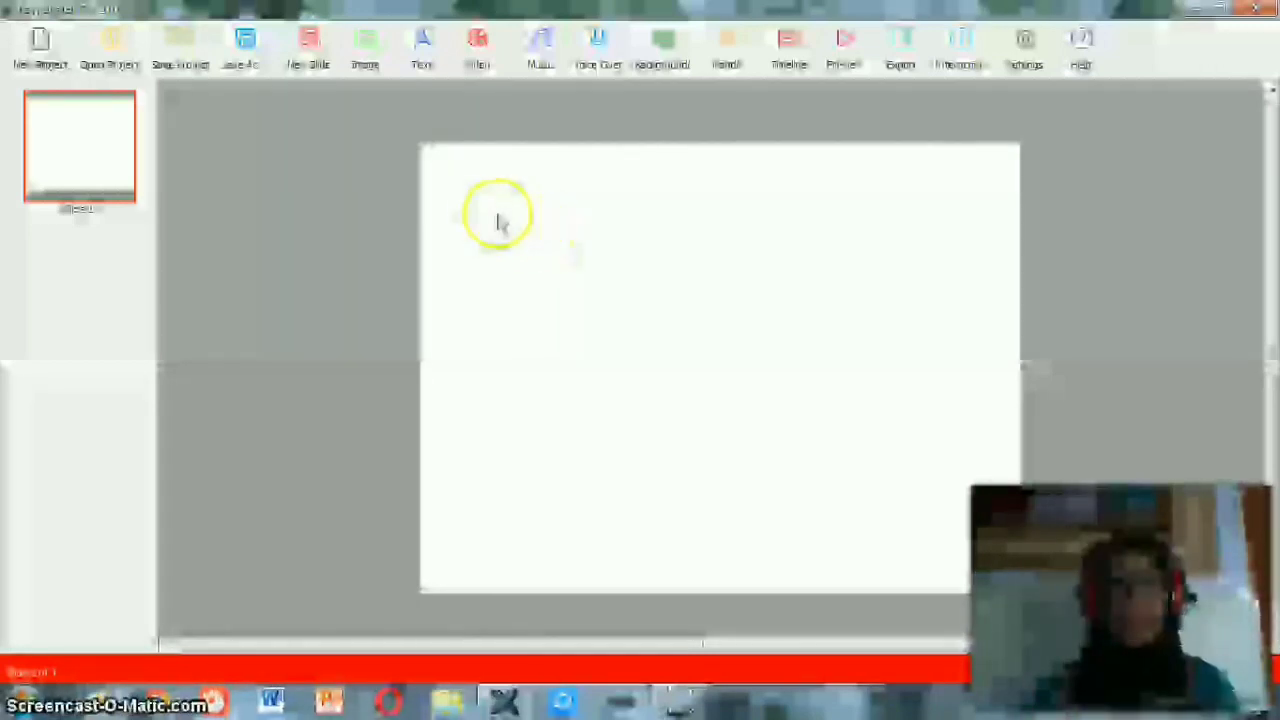
left_click(245, 65)
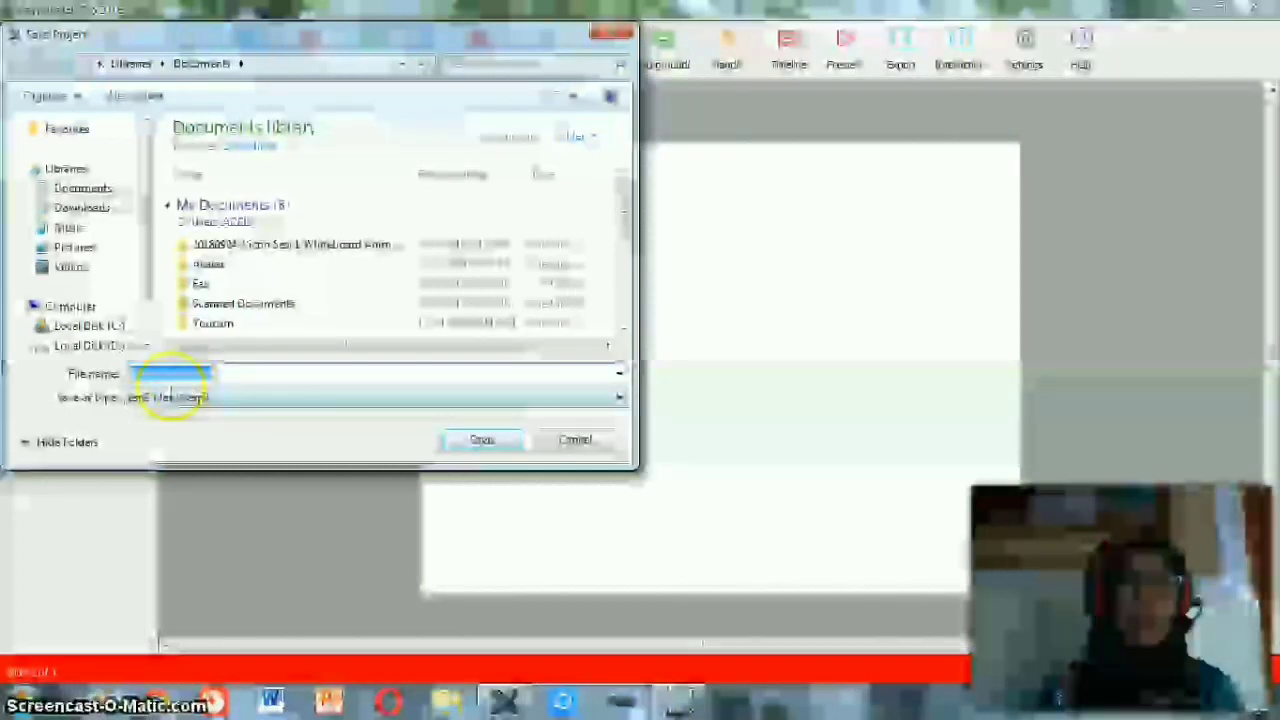
left_click(496, 442)
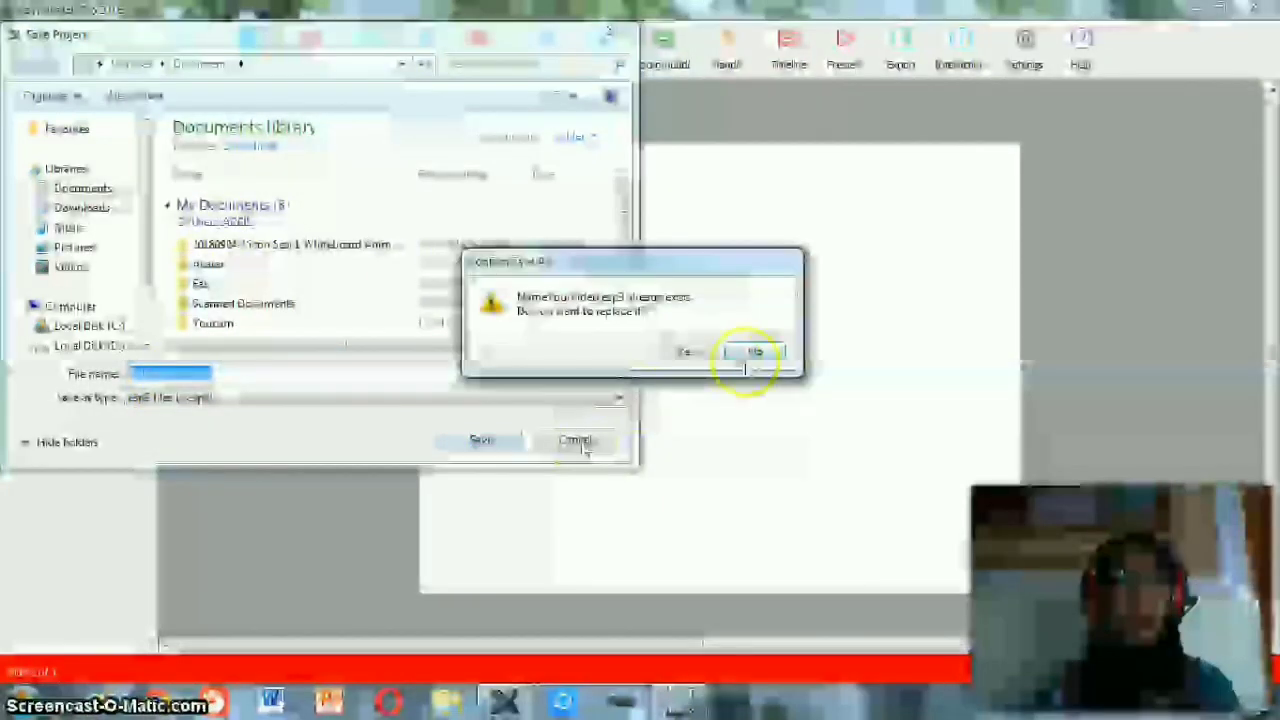
left_click(752, 356)
left_click(578, 440)
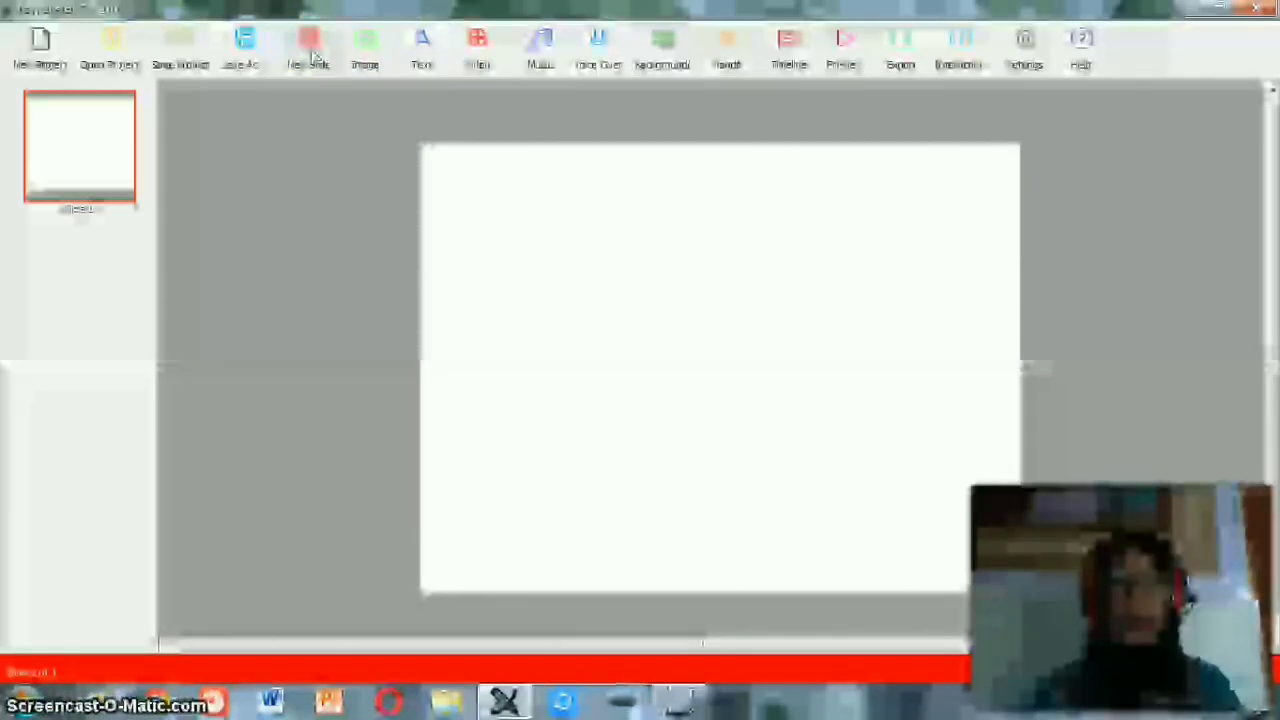
Browse the image library's categories, examining the Fast Food, Fishing, Hand Shapes and Insects pictures, and close it without inserting anything
left_click(368, 52)
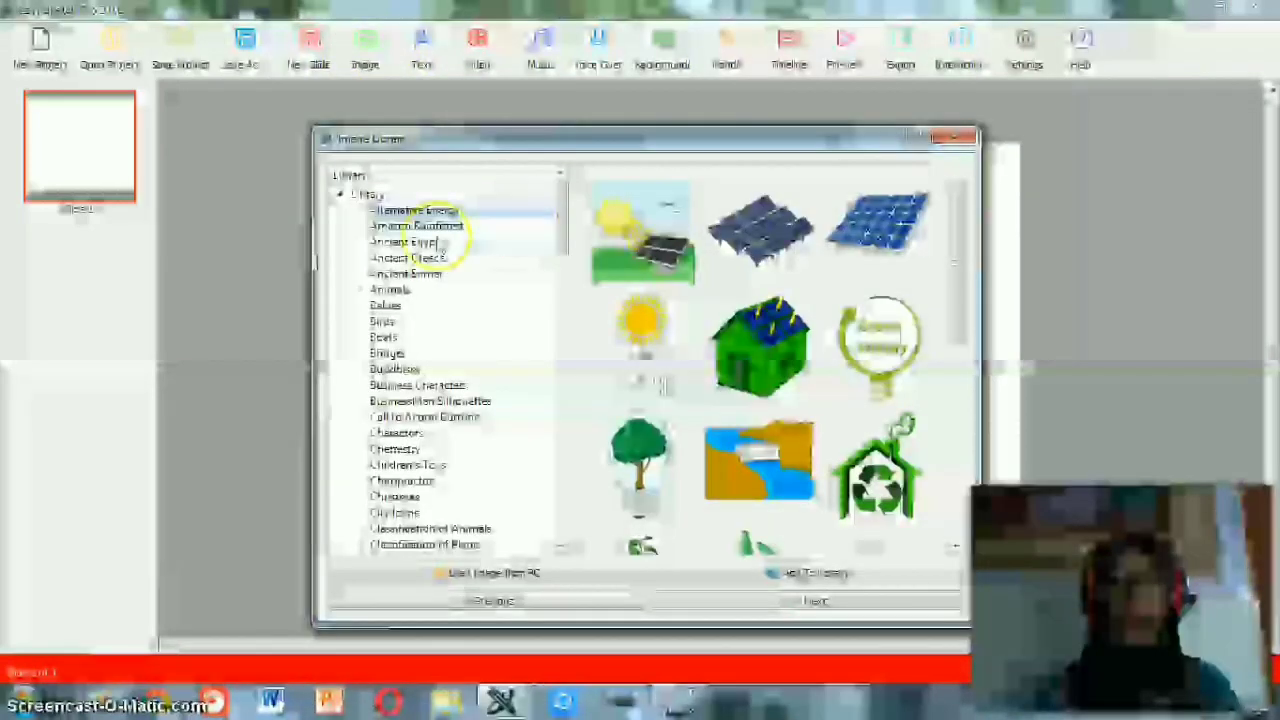
left_click_drag(559, 208, 562, 237)
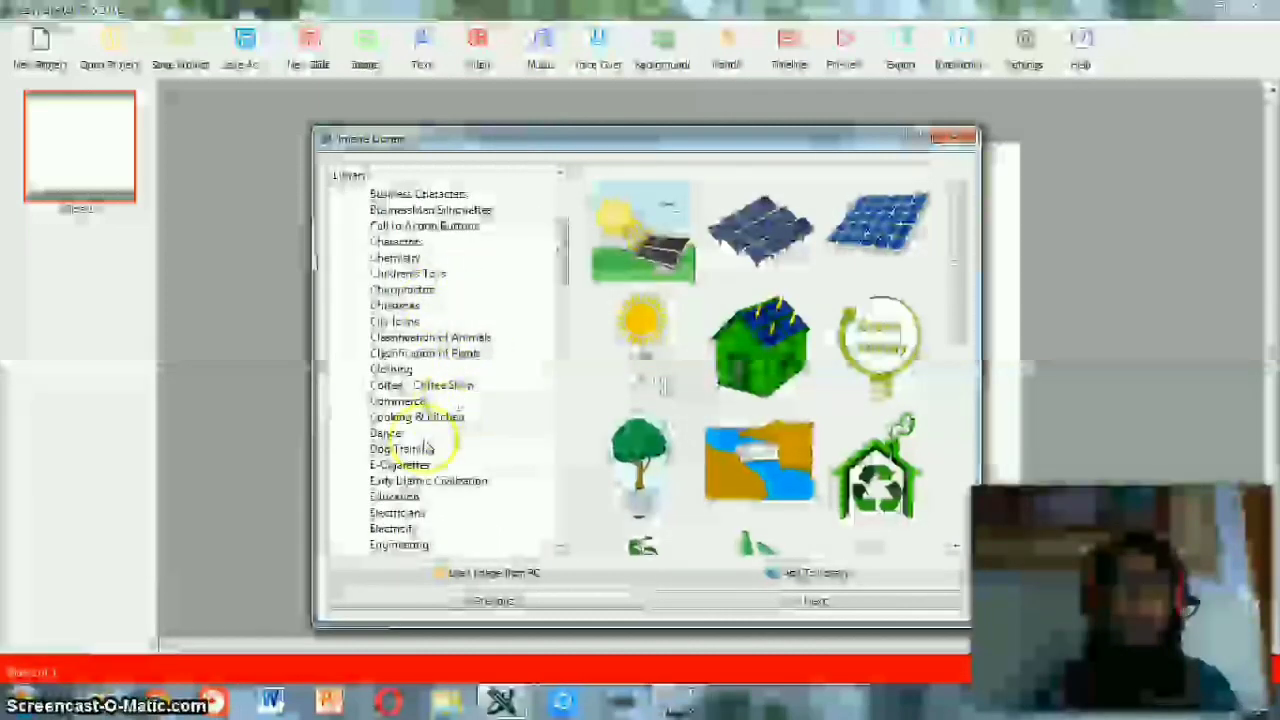
left_click_drag(562, 258, 561, 287)
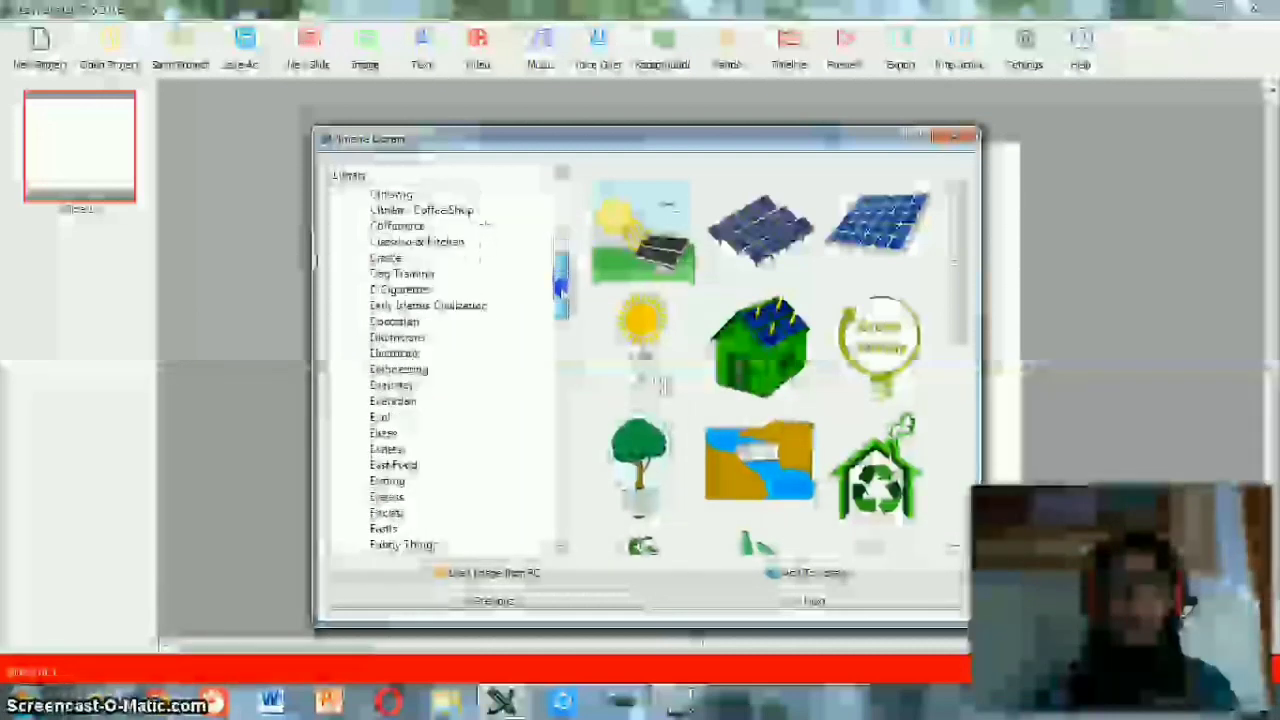
left_click(412, 464)
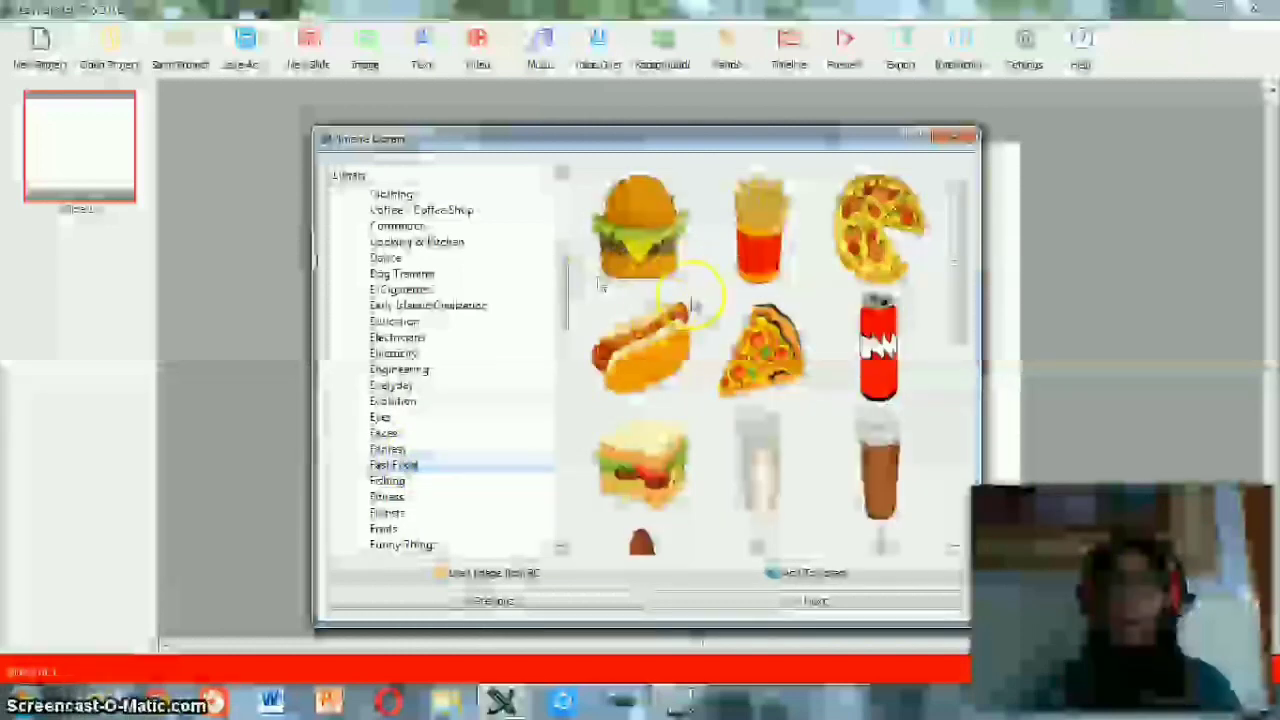
left_click(472, 484)
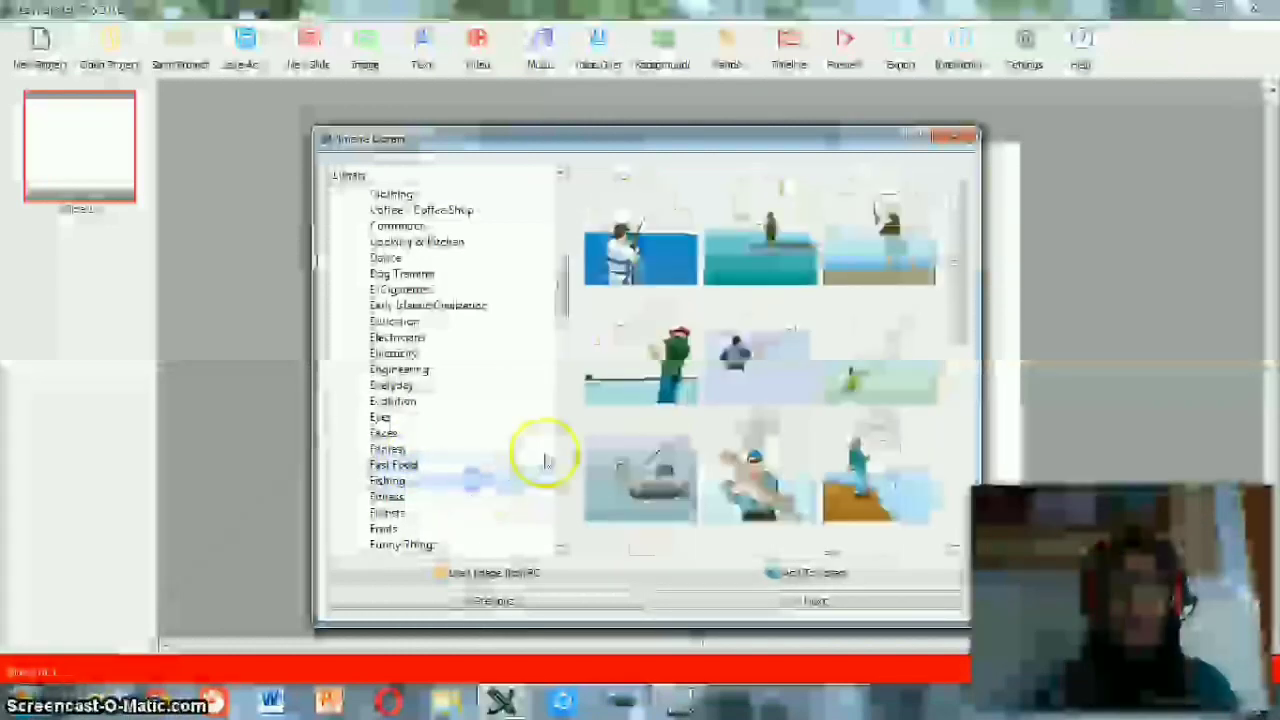
scroll(556, 330, "down", 5)
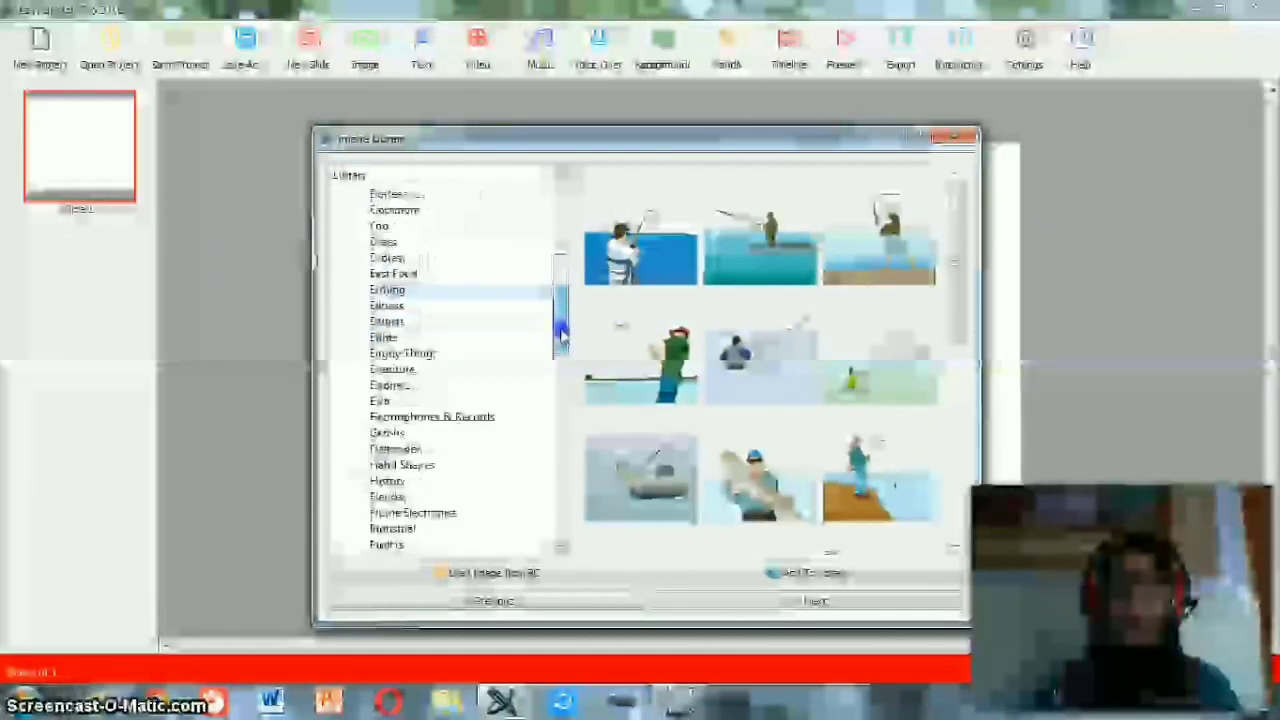
left_click(402, 417)
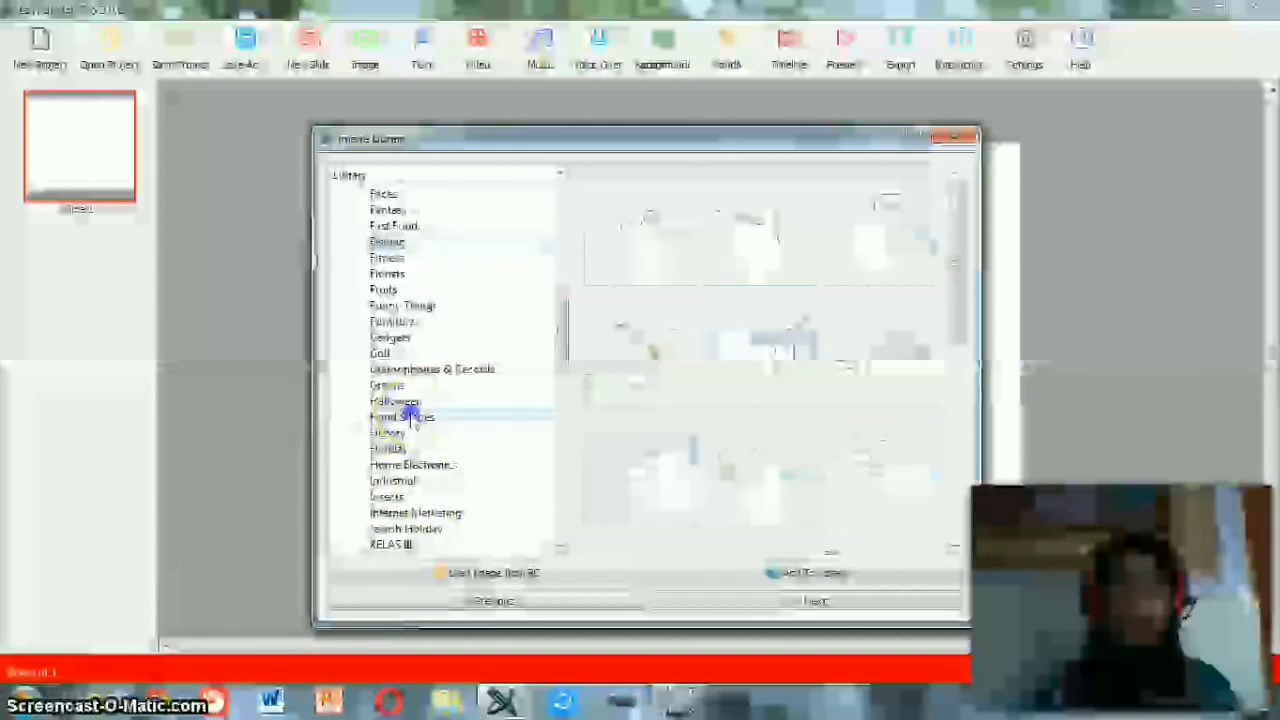
scroll(560, 335, "down", 1)
scroll(560, 335, "down", 1)
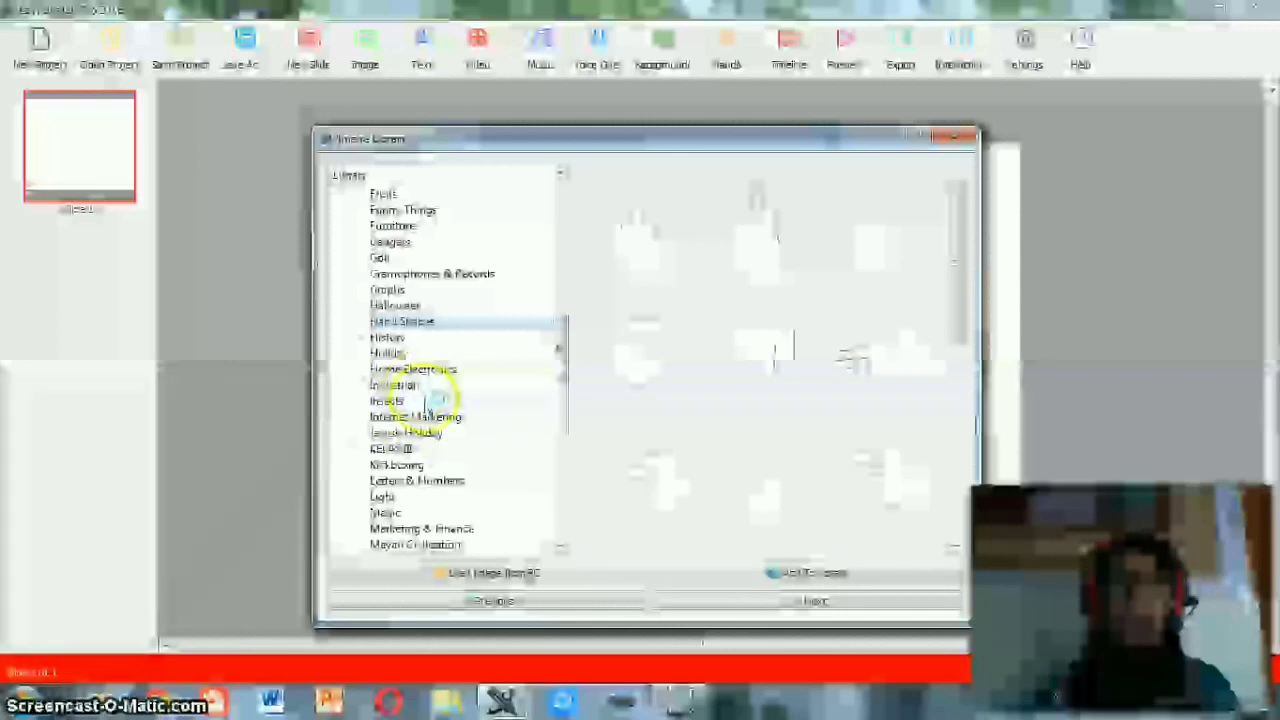
left_click(410, 402)
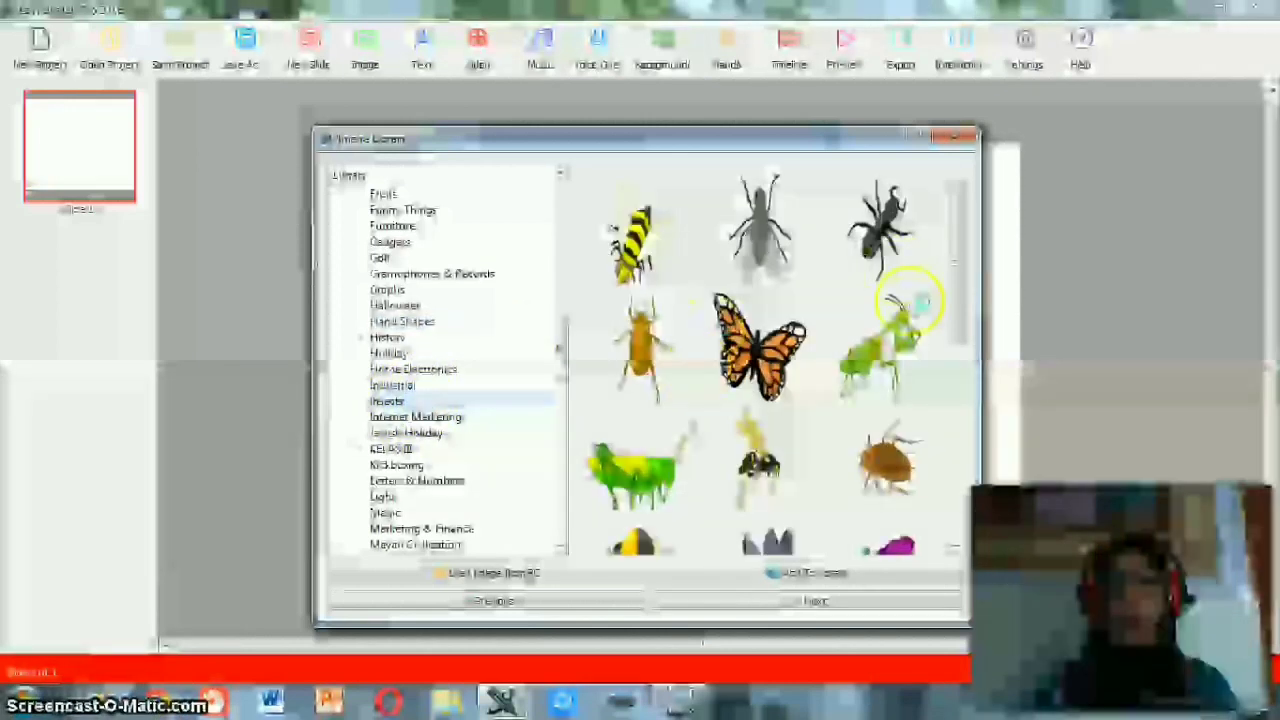
left_click(940, 138)
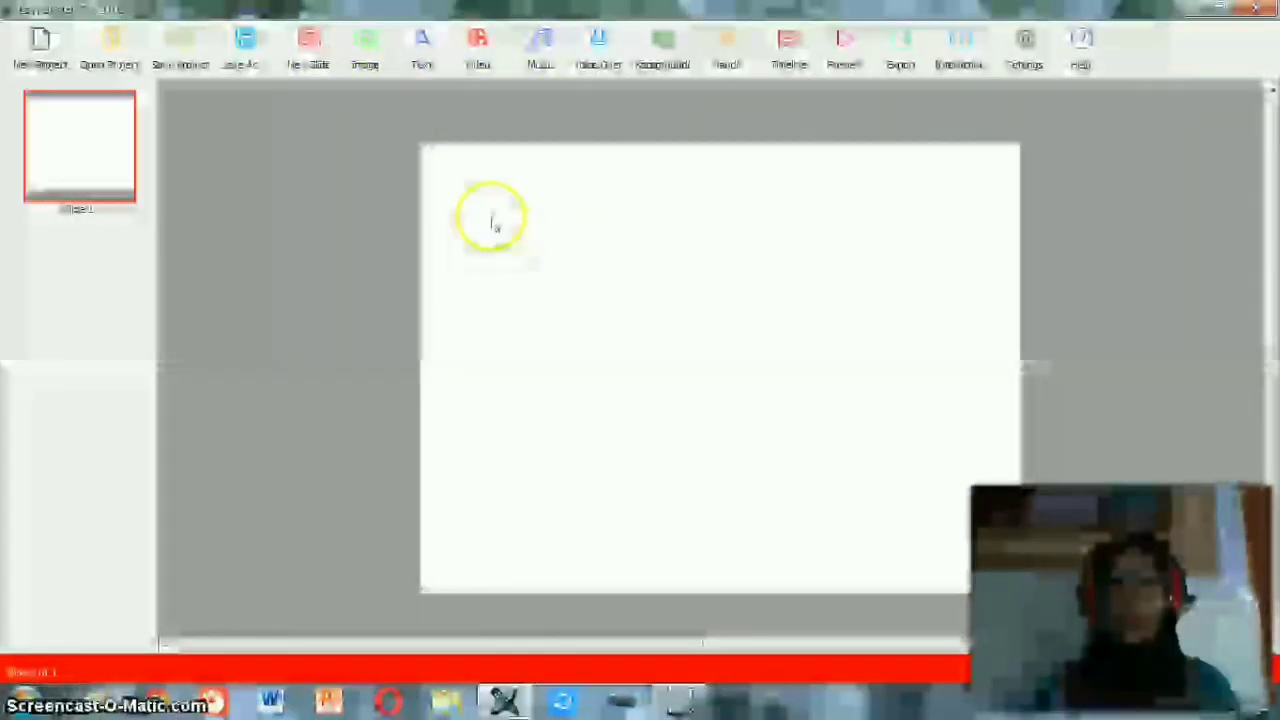
Examine the text editor's formatting options and the background library's categories, leaving both without adding anything to the slide
left_click(422, 55)
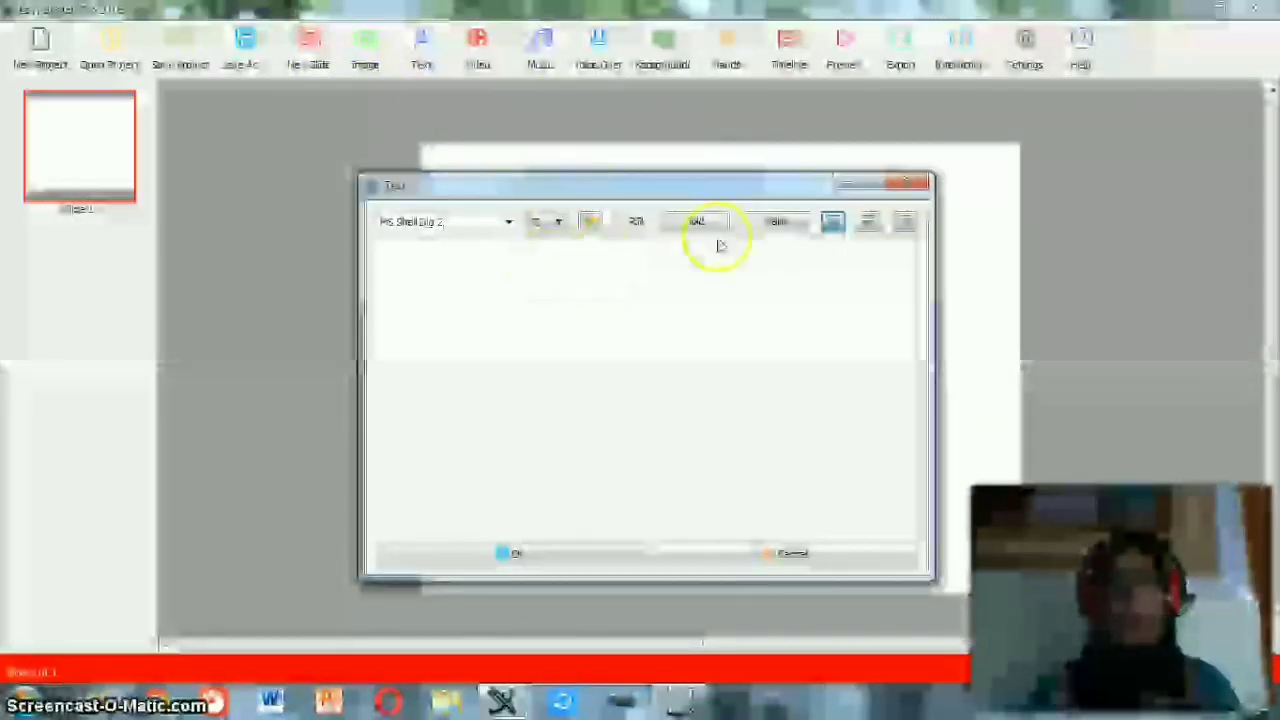
left_click(912, 184)
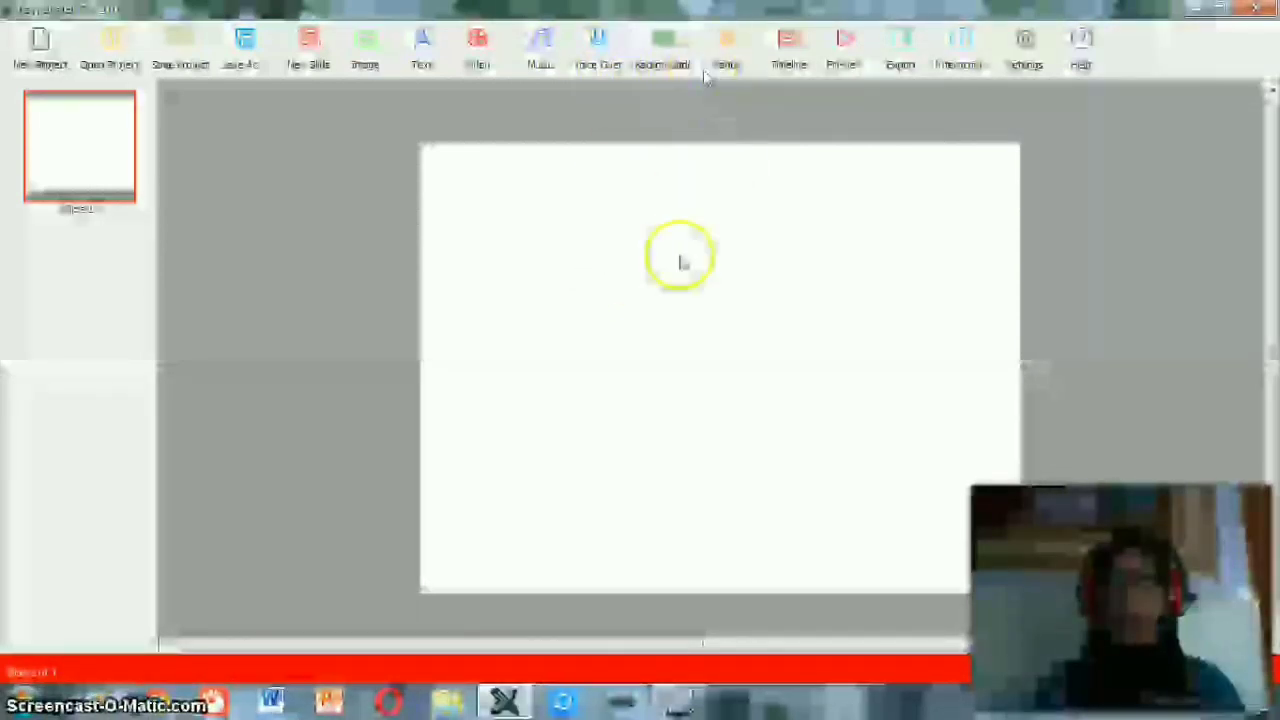
left_click(665, 52)
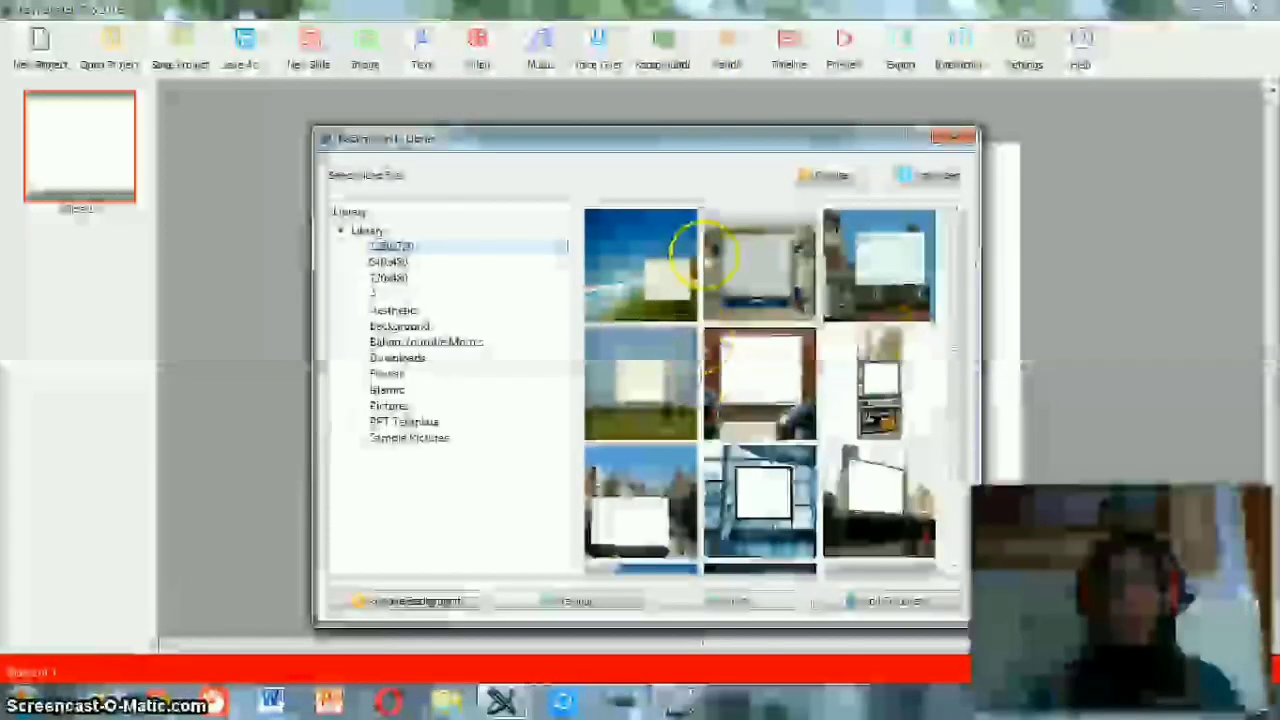
left_click(948, 140)
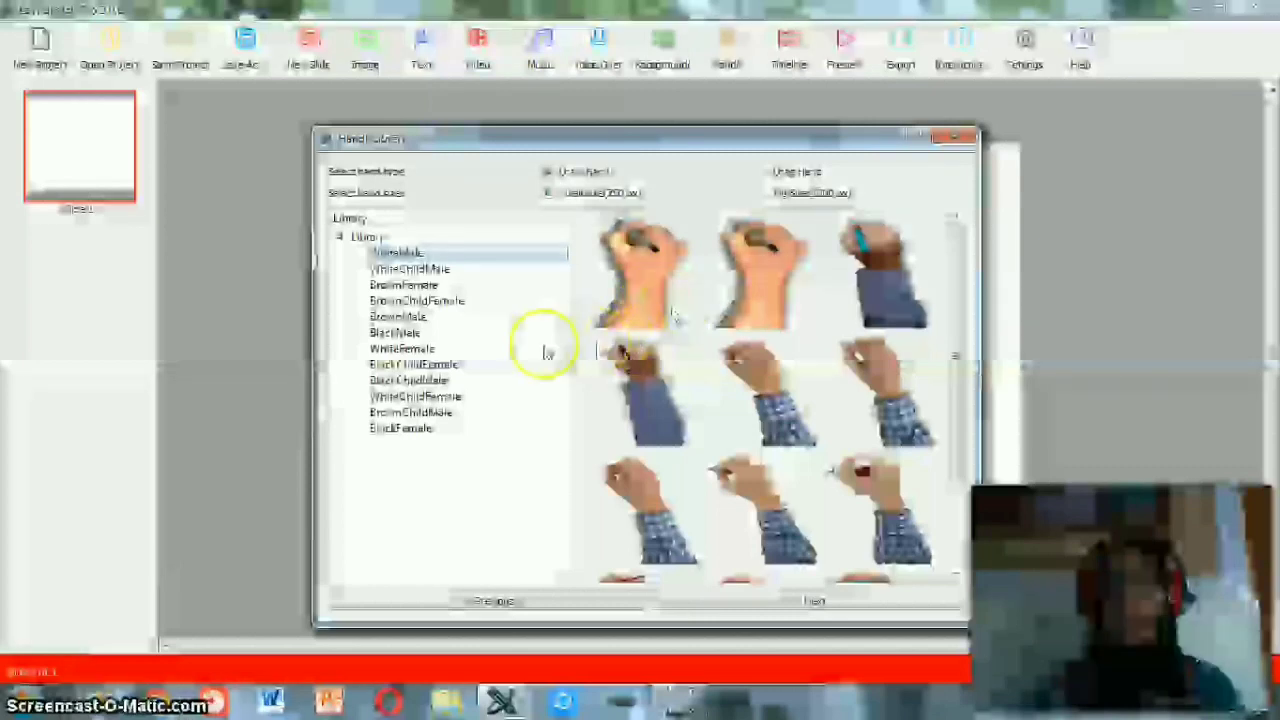
Look over the drawing-hand library and the timeline window of the blank slide, closing both without changes
left_click(952, 140)
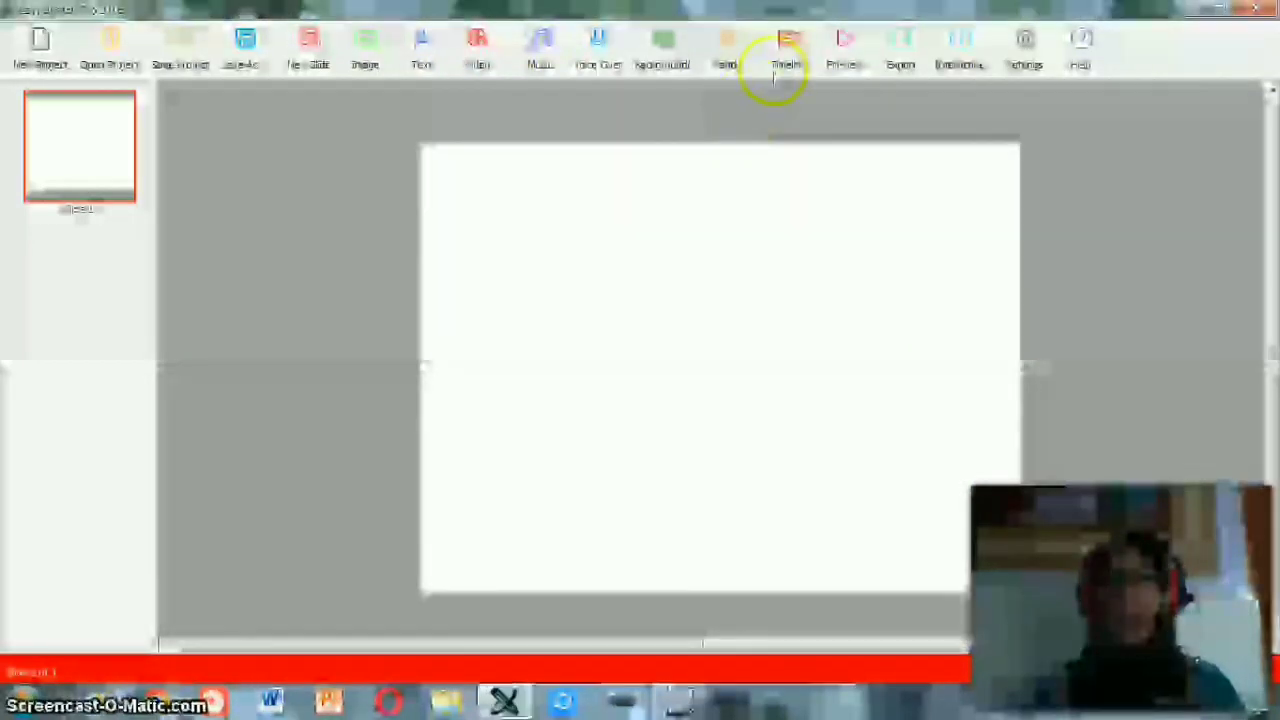
left_click(777, 74)
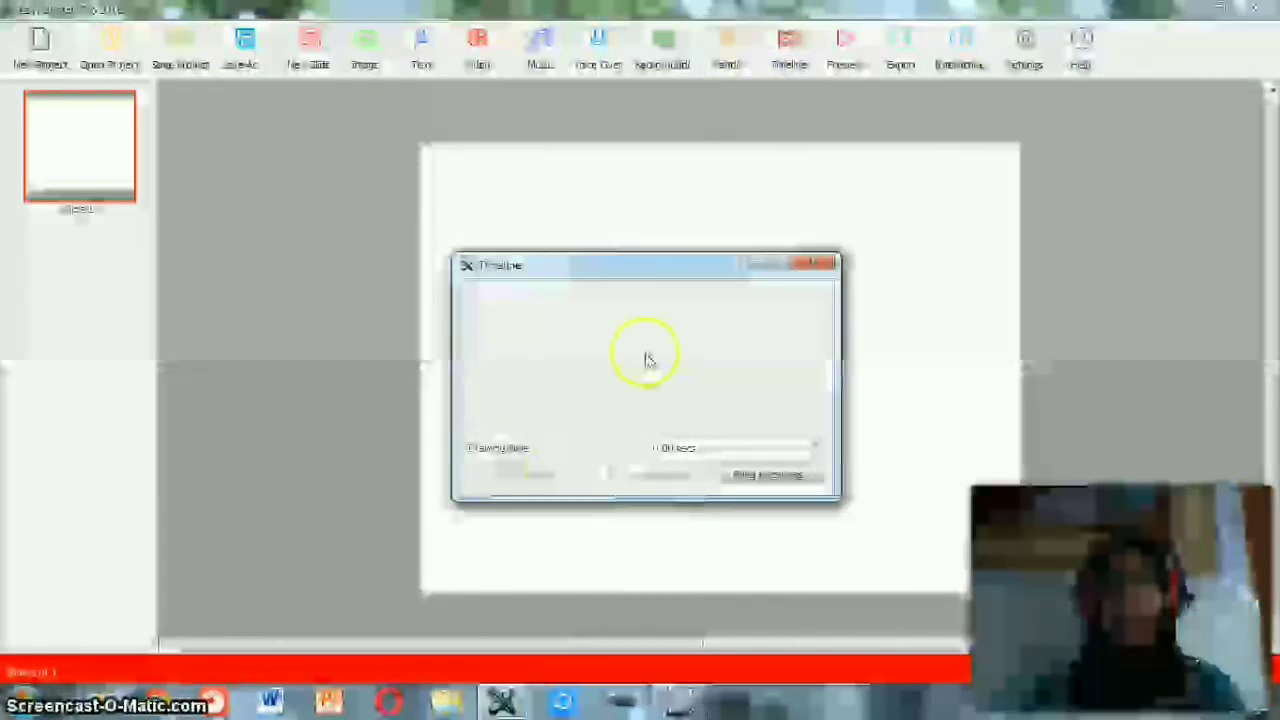
left_click(814, 262)
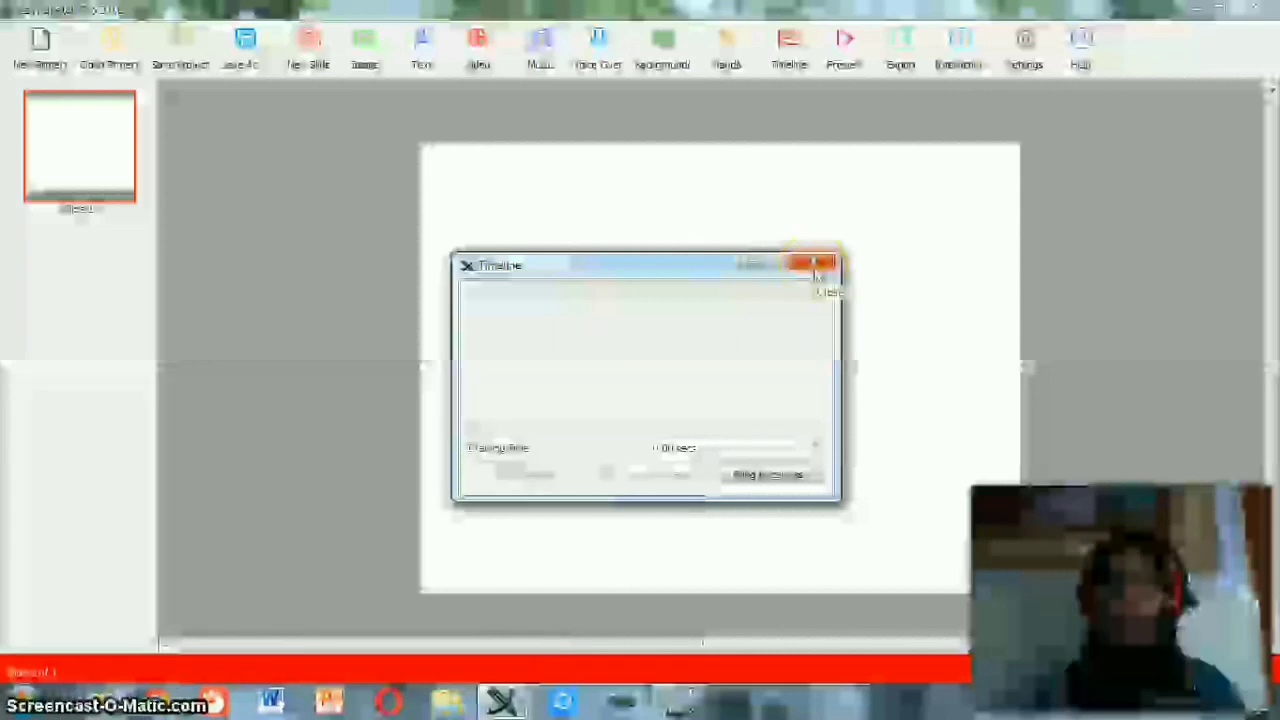
left_click(814, 264)
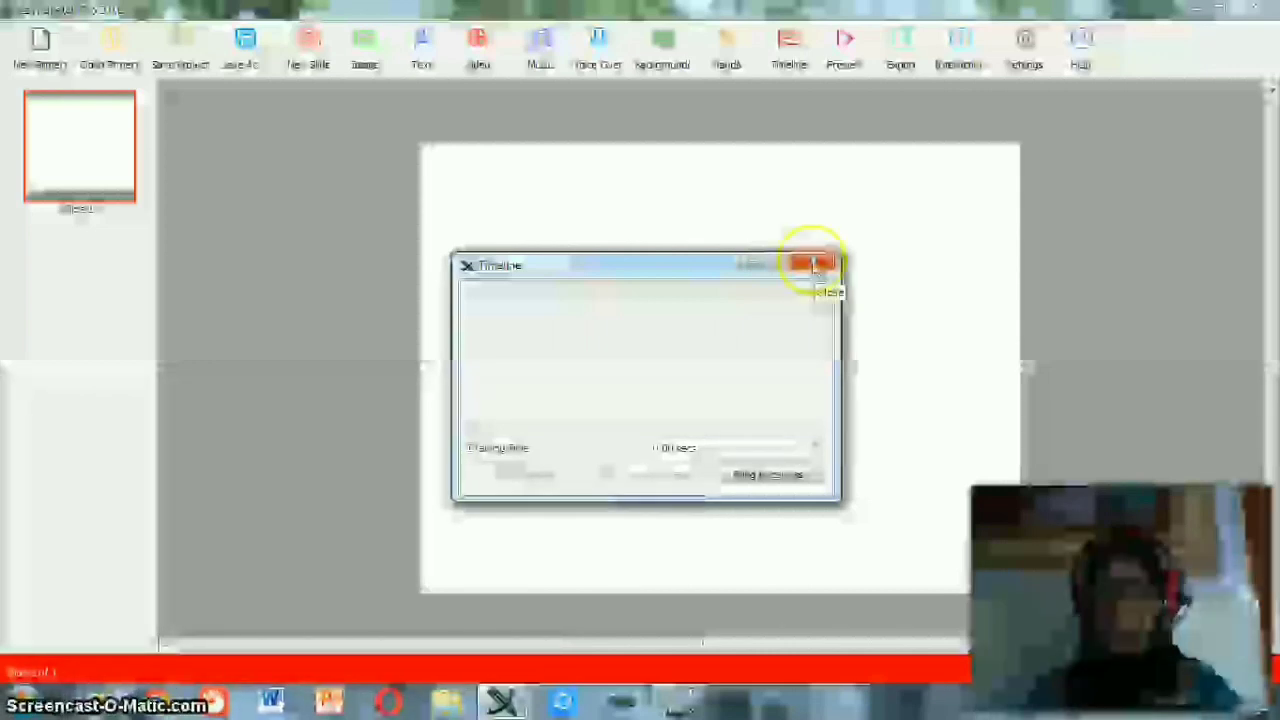
Try the preview of the blank slide and examine the project's dimension and background properties without changing them
left_click(848, 50)
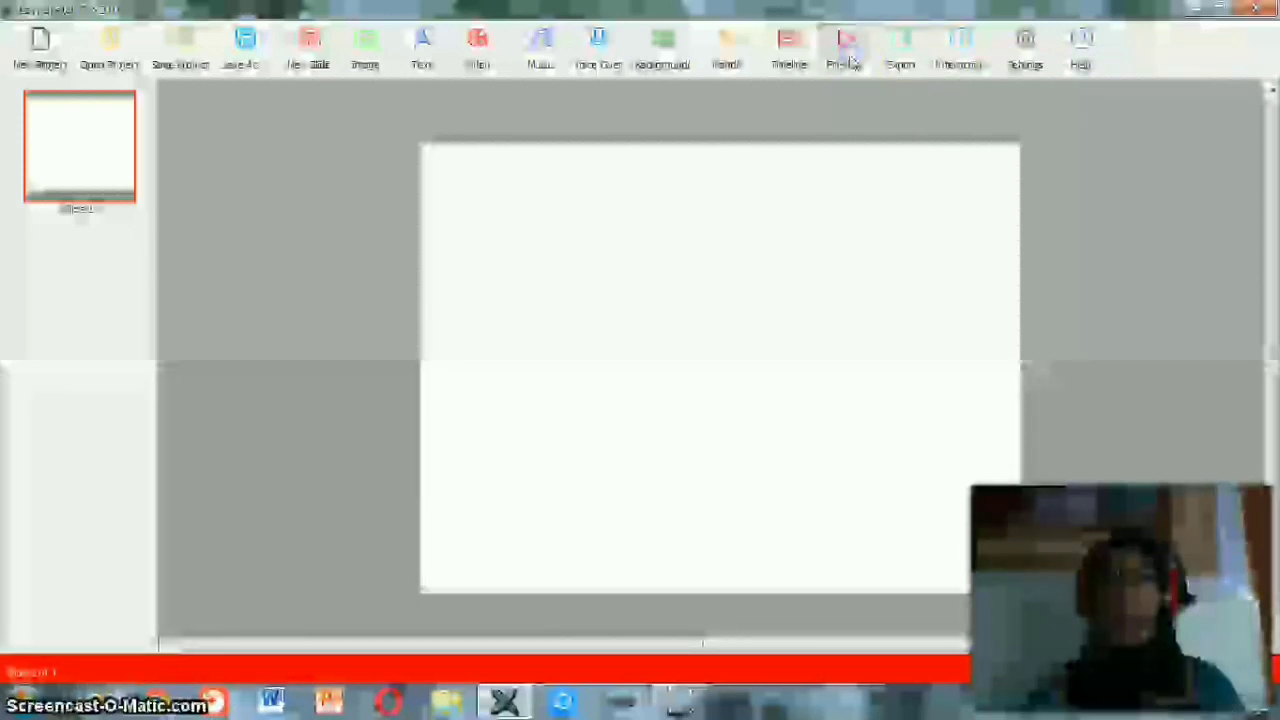
left_click(848, 55)
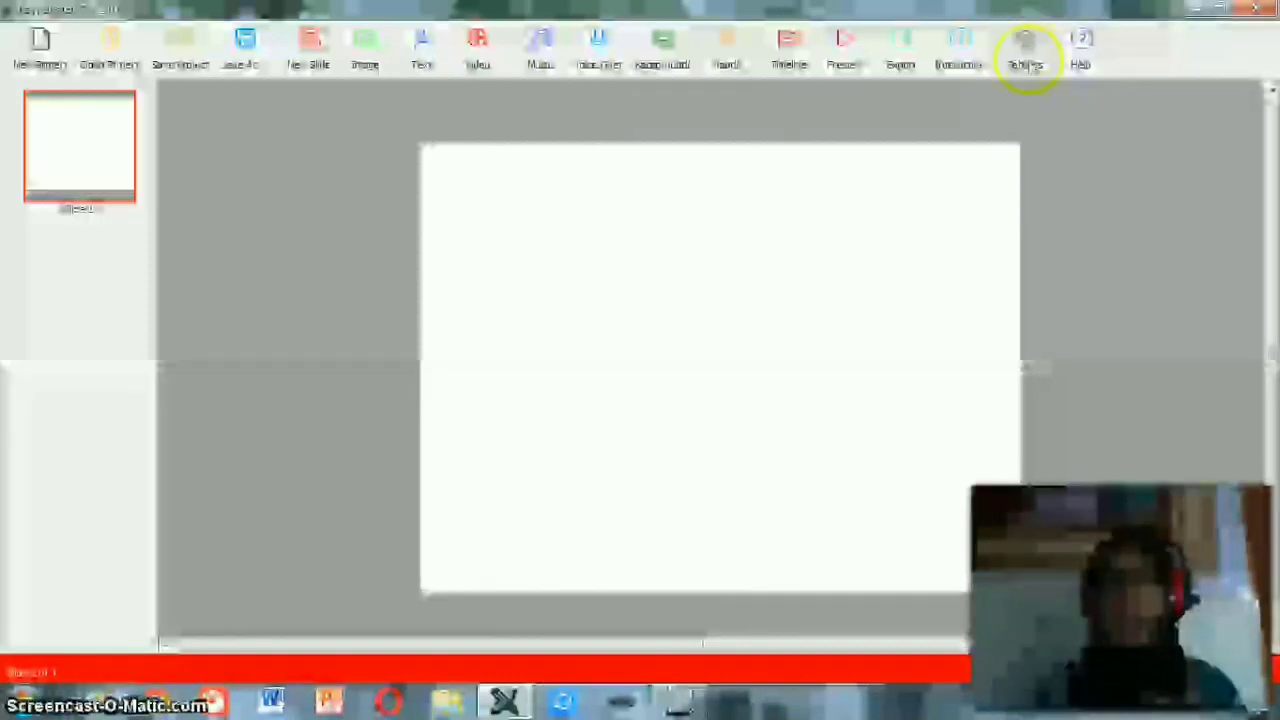
left_click(1027, 45)
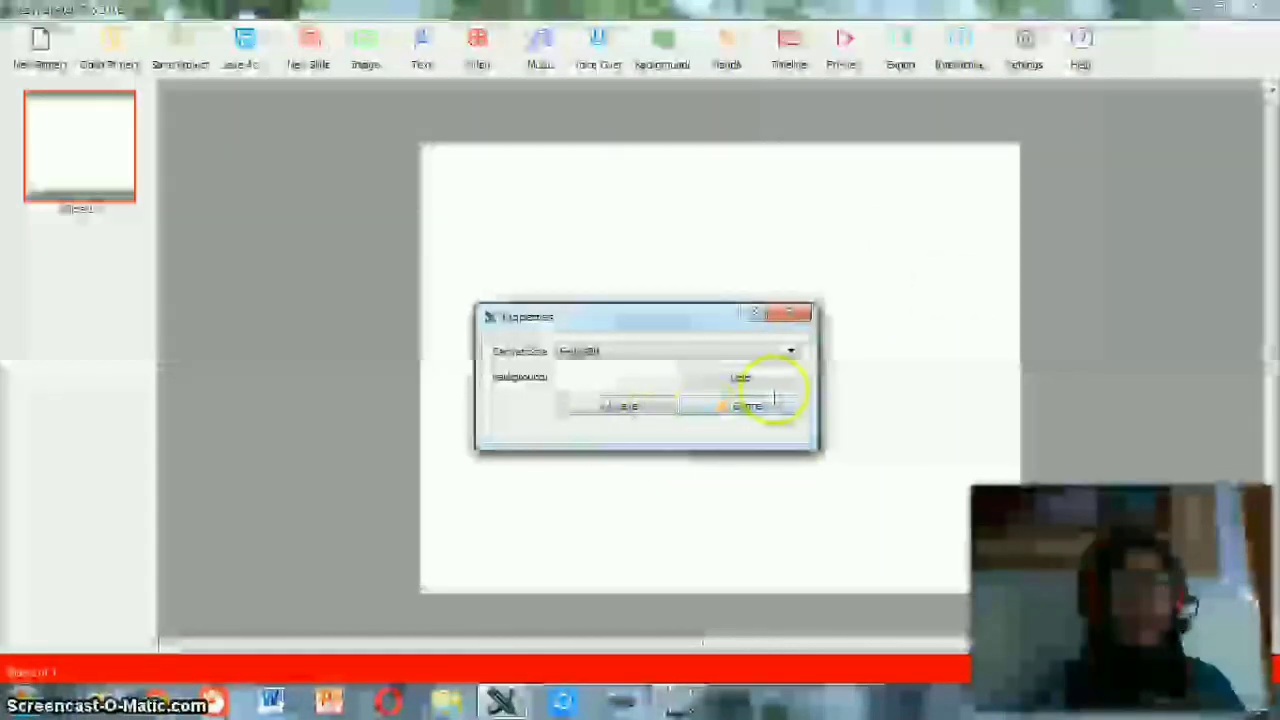
left_click(790, 318)
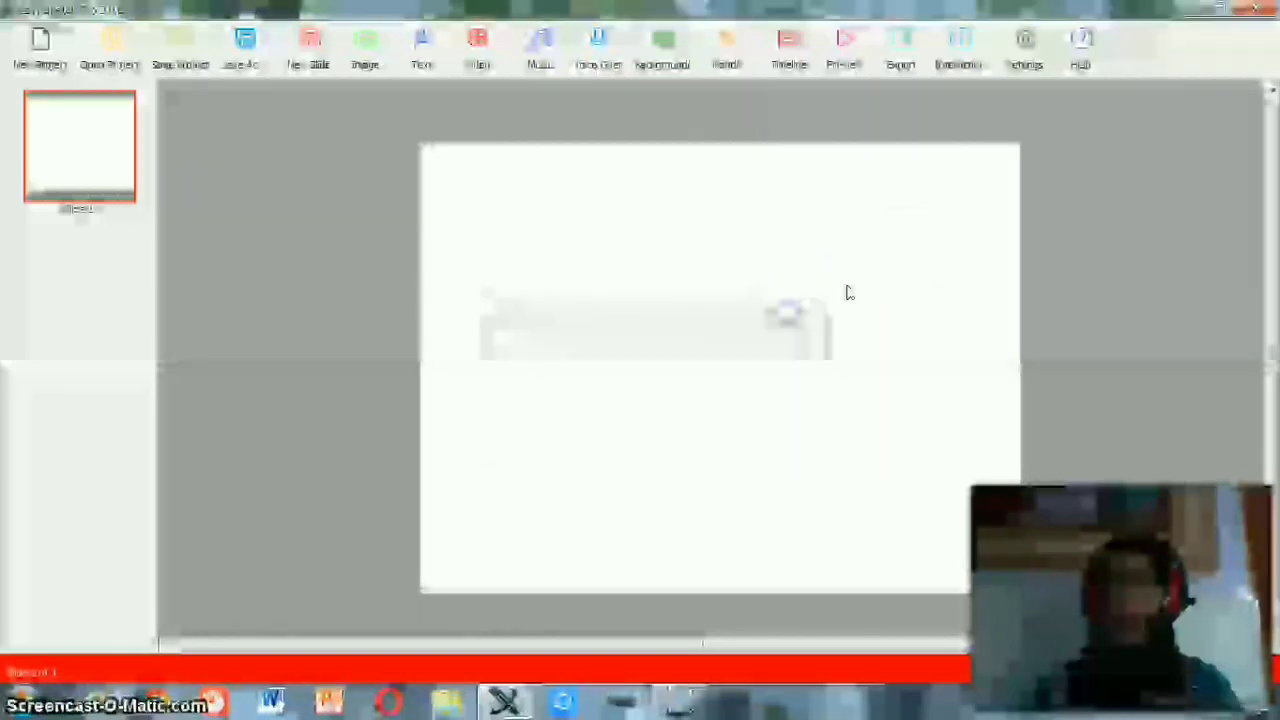
Set the project's canvas size to the widescreen 1280x720 option in the project properties
left_click(920, 269)
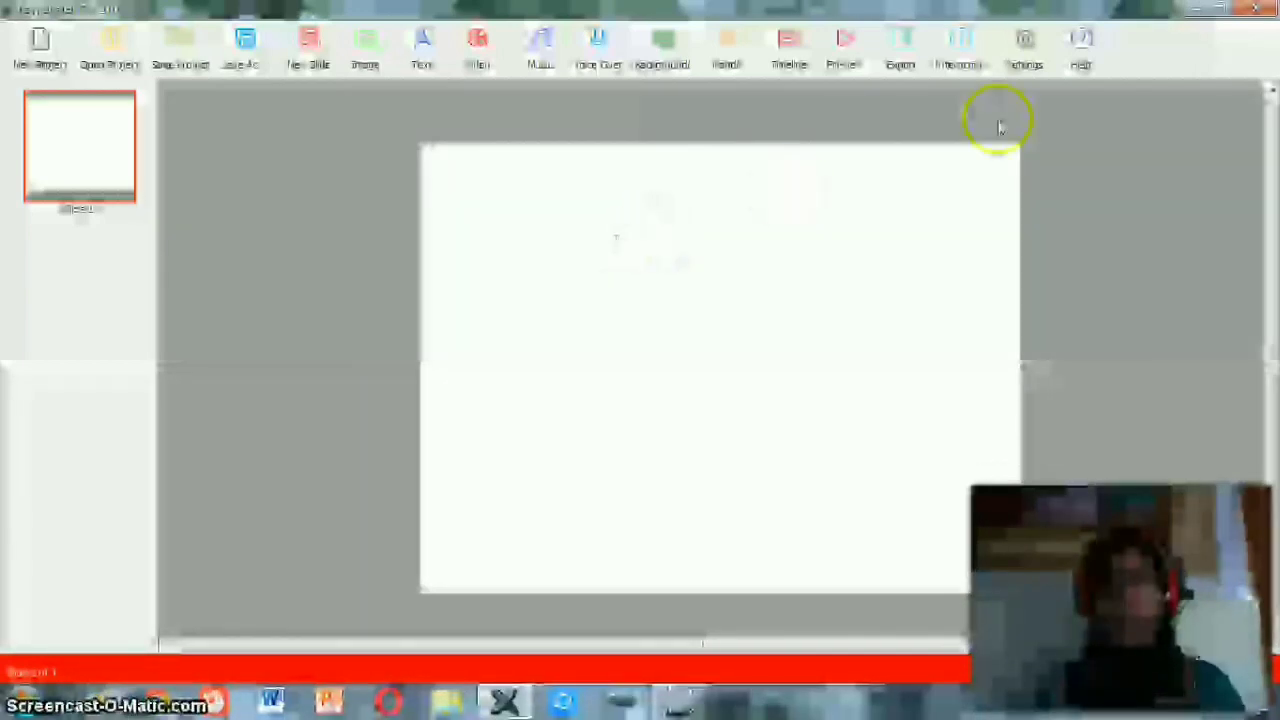
left_click(1030, 45)
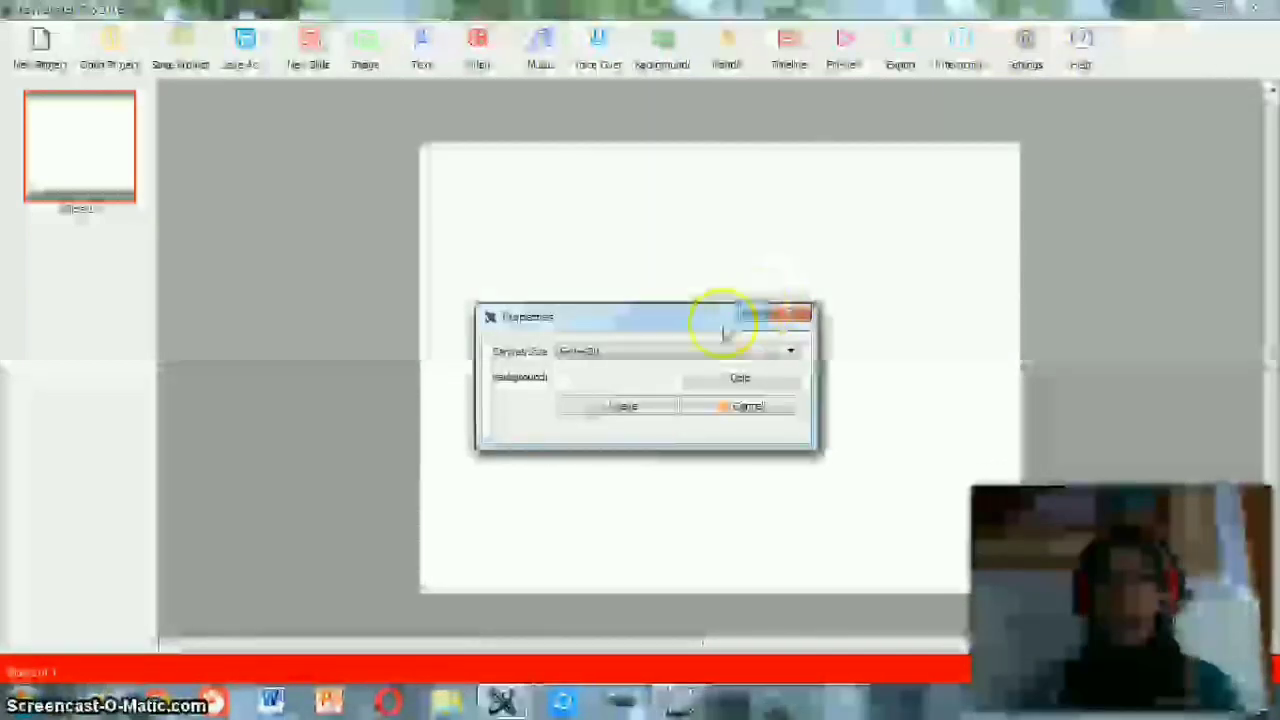
left_click(705, 350)
left_click(690, 368)
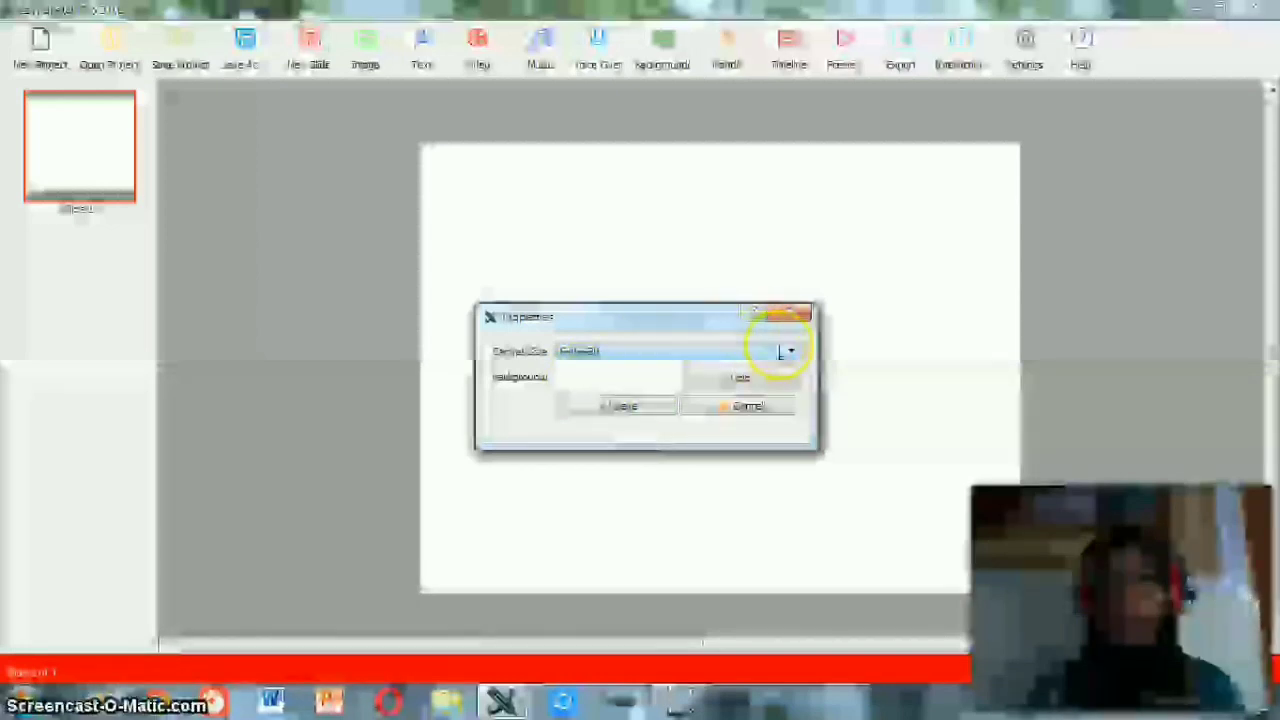
left_click(790, 355)
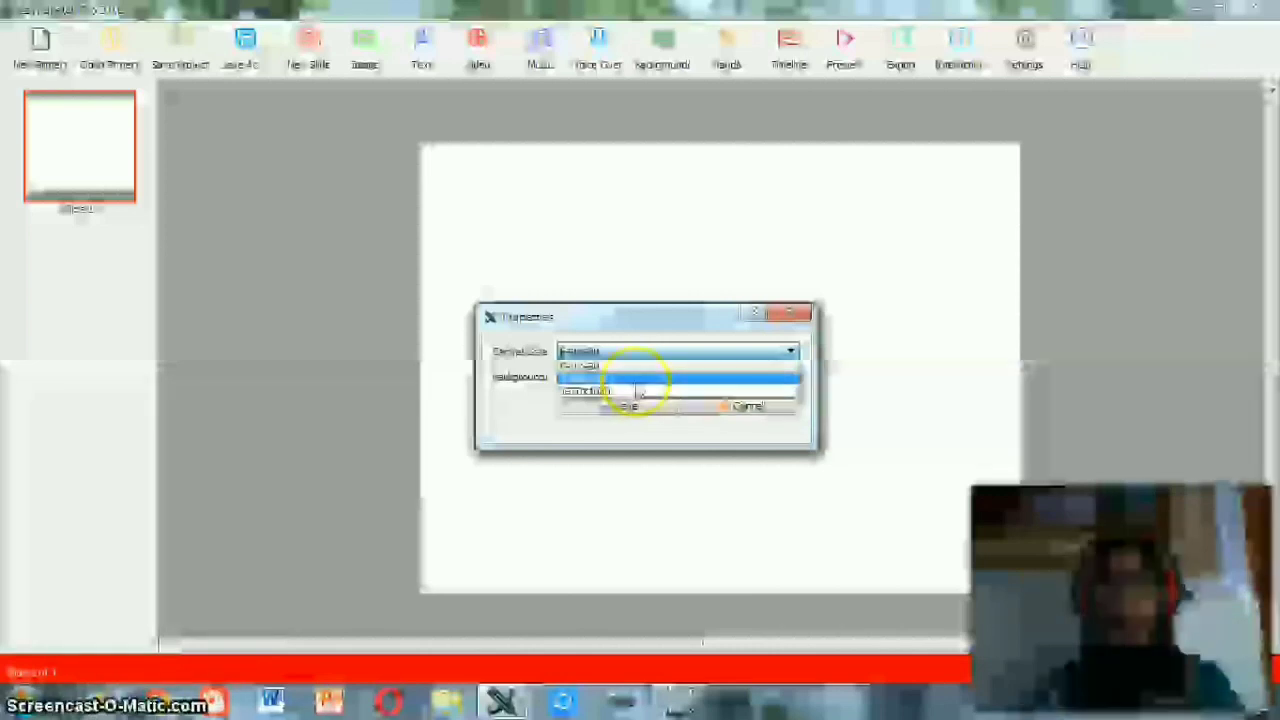
left_click(640, 390)
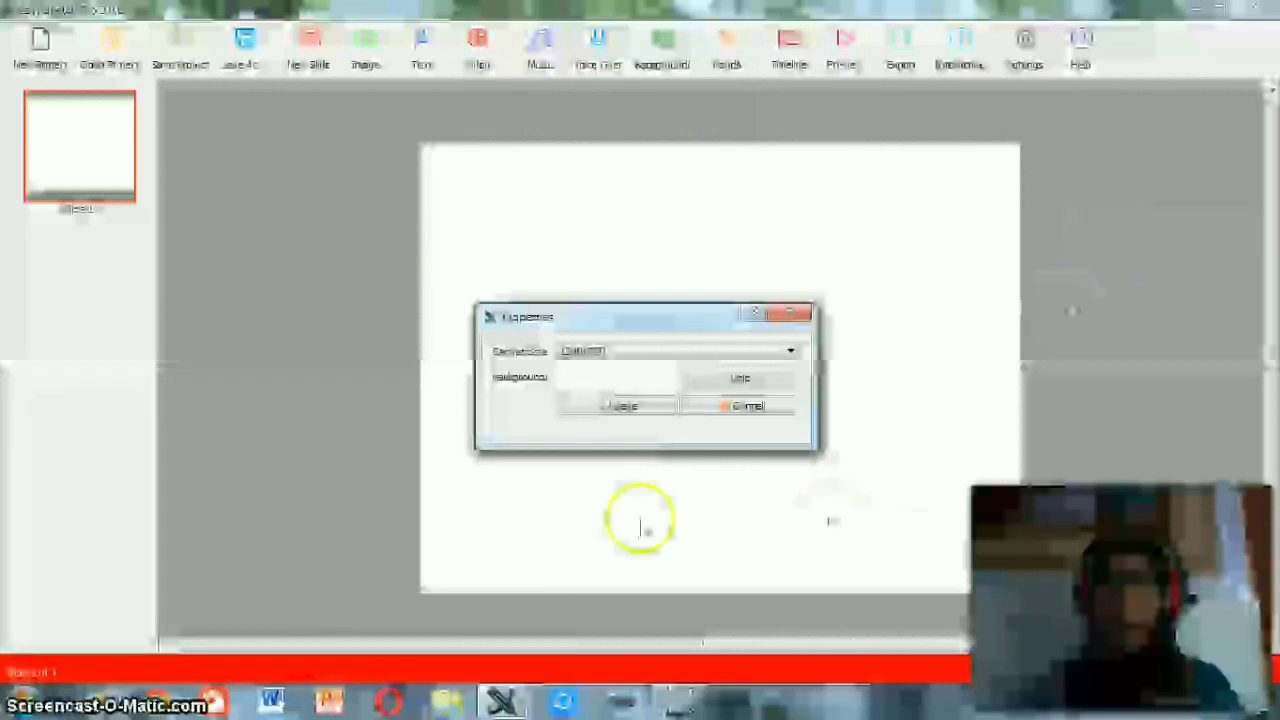
Choose a bright green background color for the project and save the properties
left_click(742, 381)
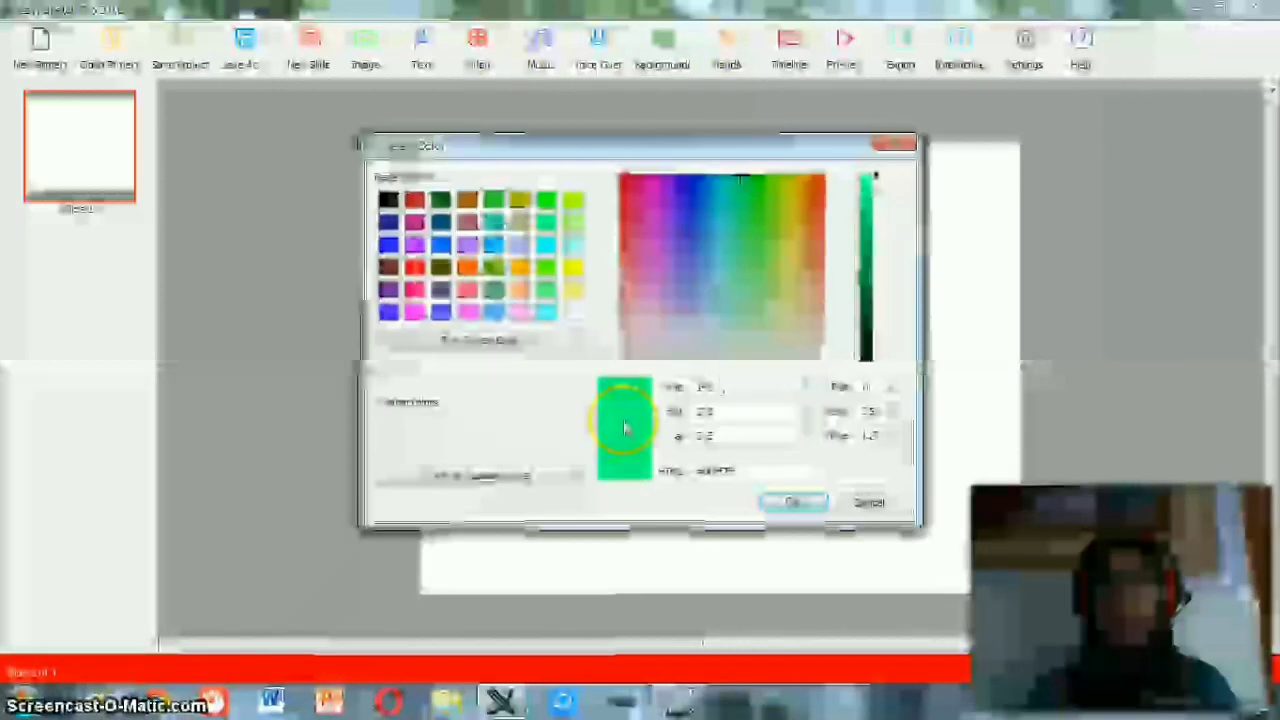
left_click(714, 457)
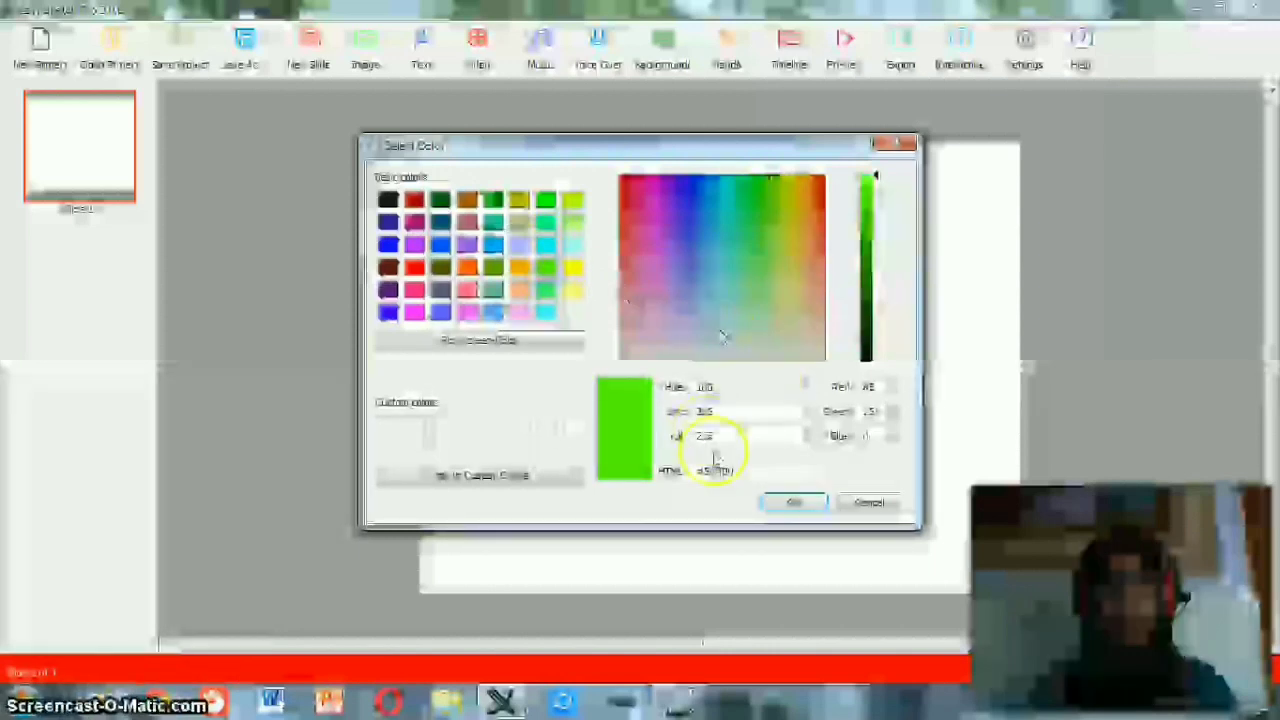
left_click(793, 503)
left_click(606, 408)
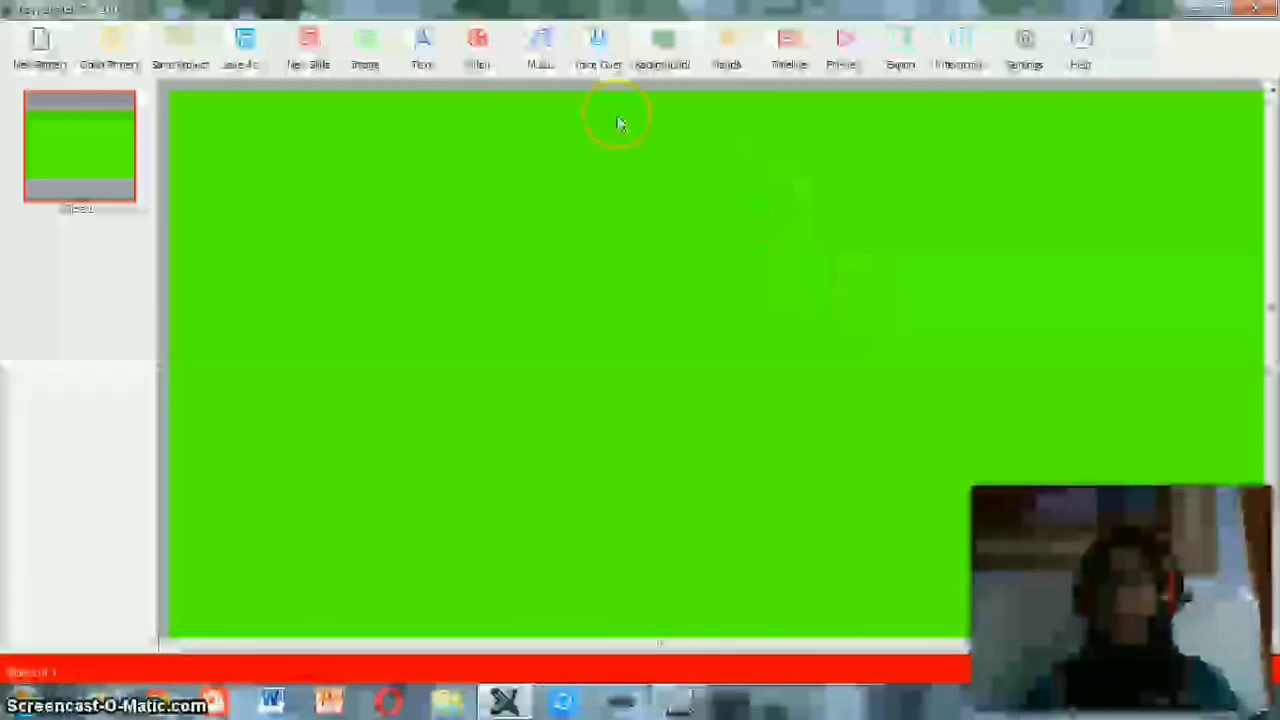
Apply the brick-wall billboard picture with parked cars from the 1280x720 background library to the slide
left_click(672, 44)
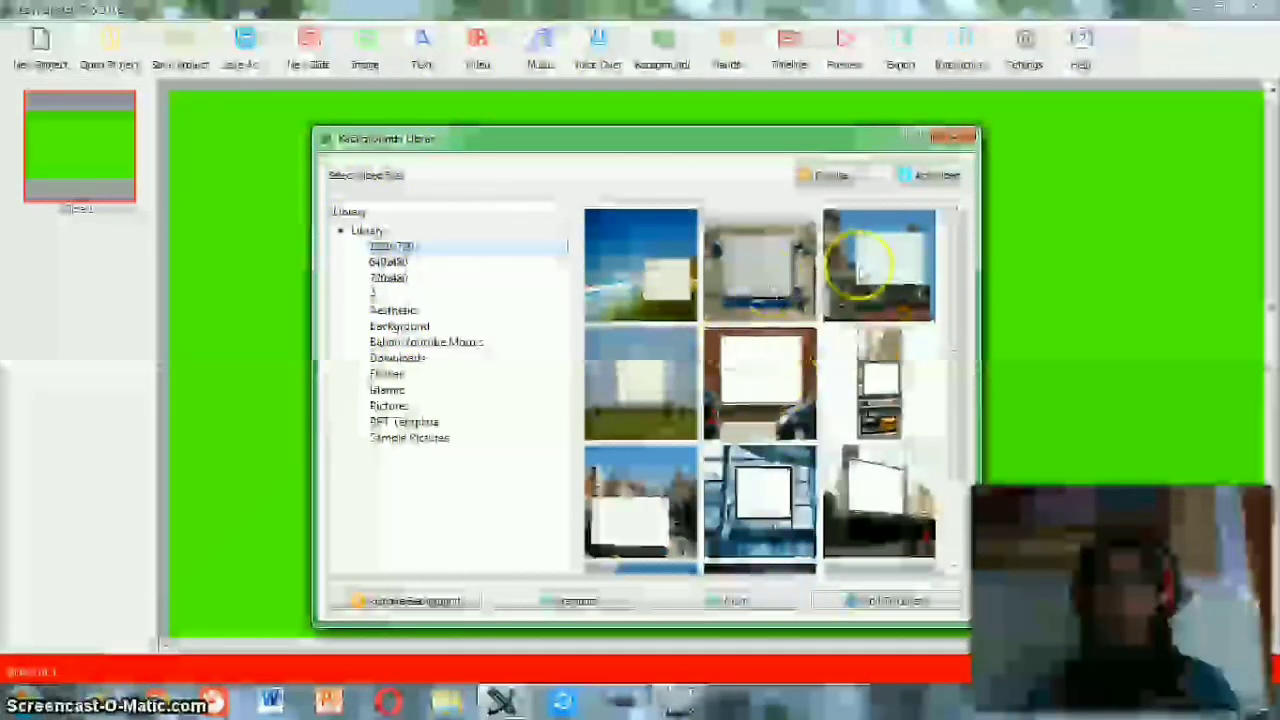
left_click(762, 376)
left_click(762, 376)
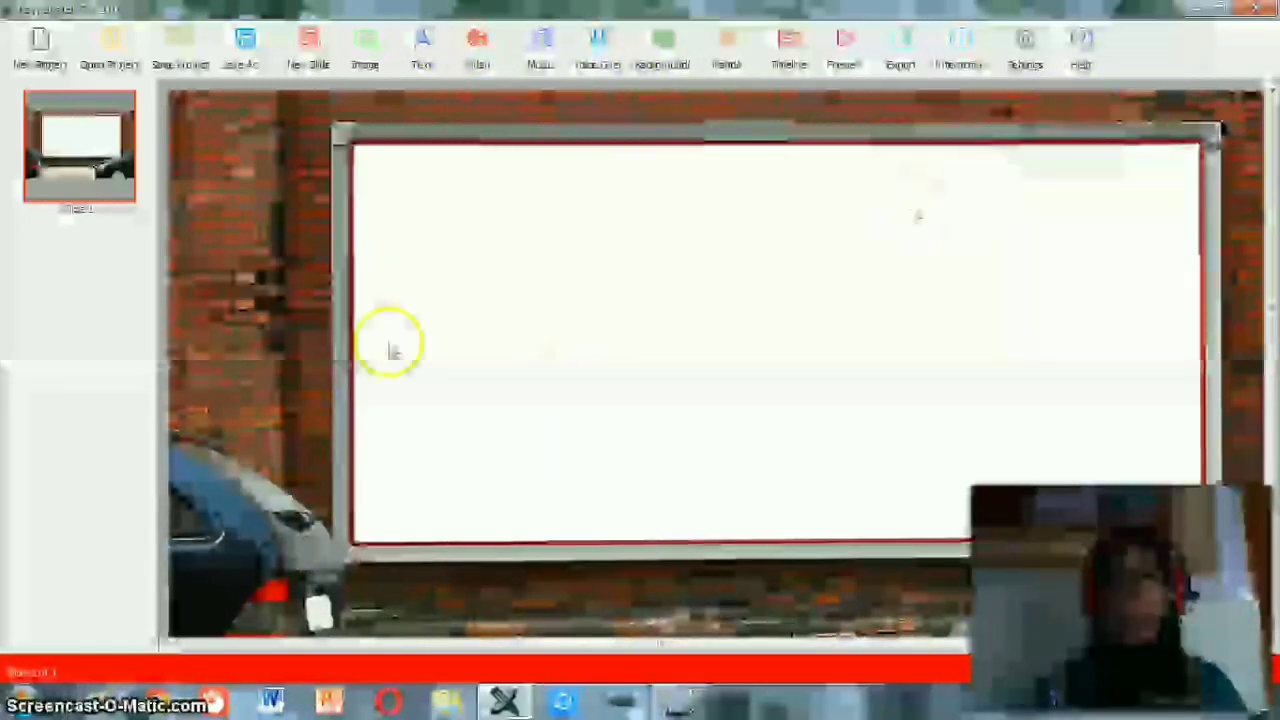
Start a new text object for the slide and set its font to Comic Sans MS
left_click(427, 66)
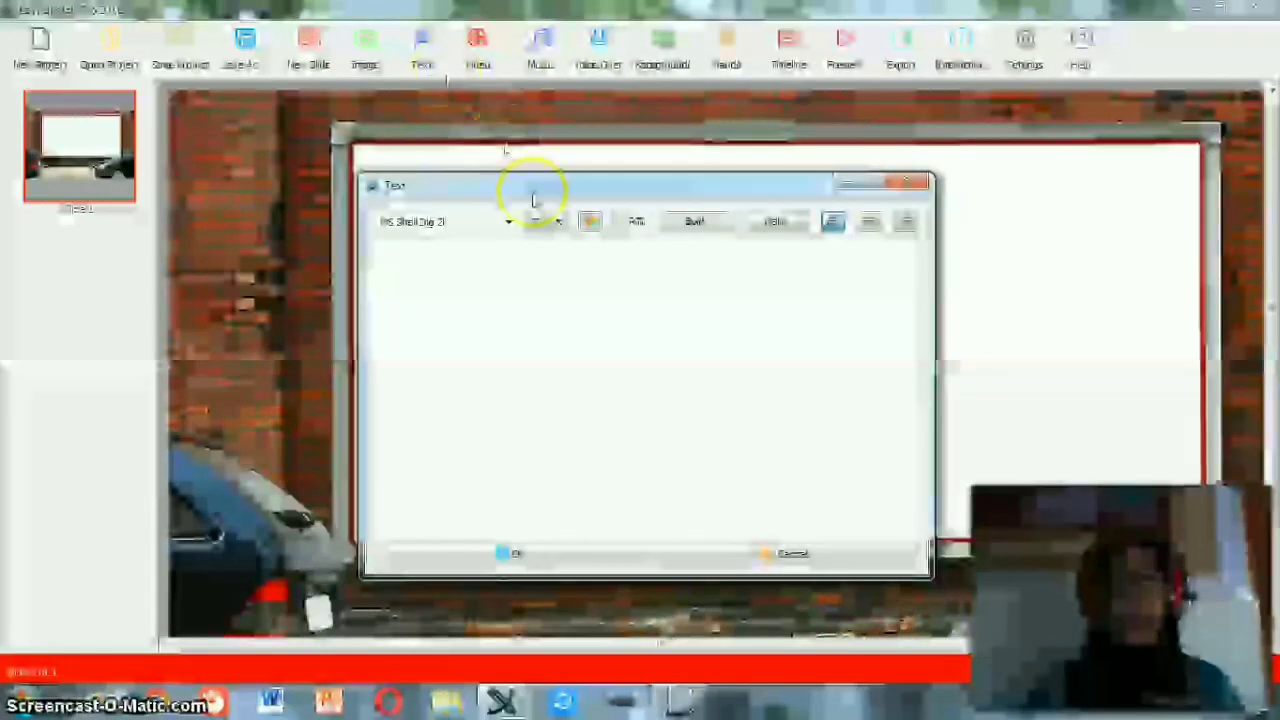
left_click(690, 218)
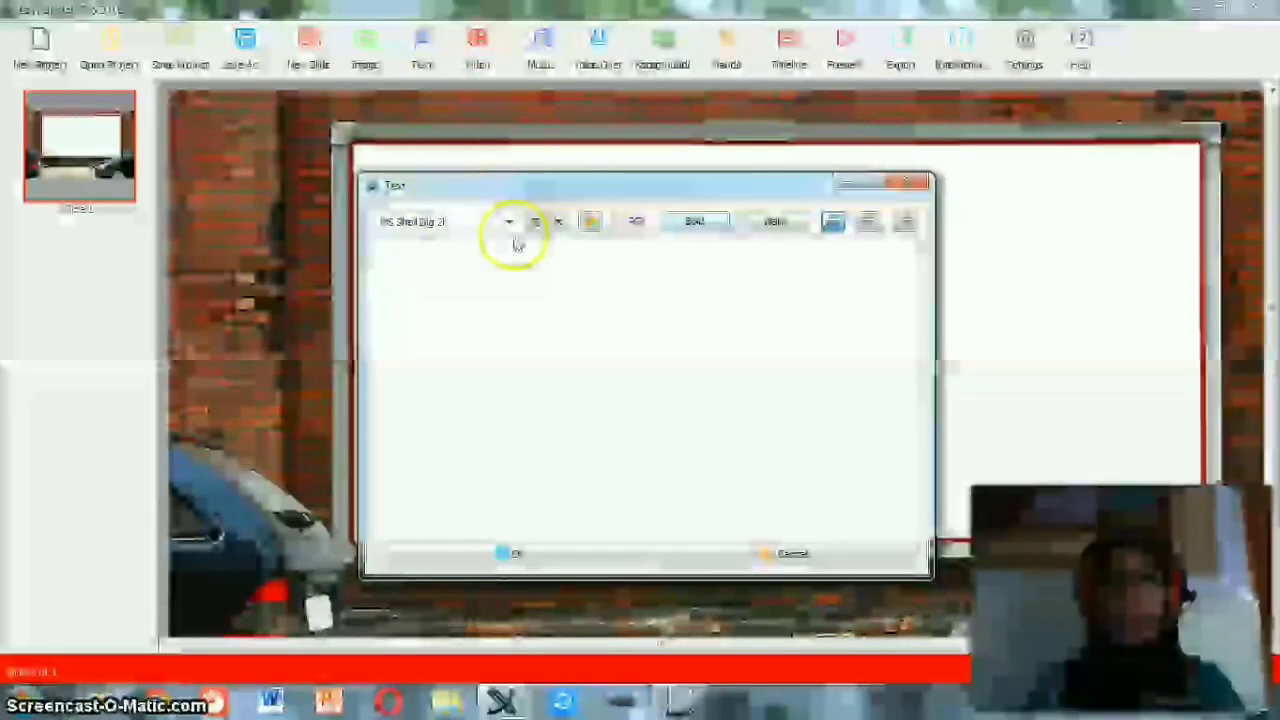
left_click(514, 224)
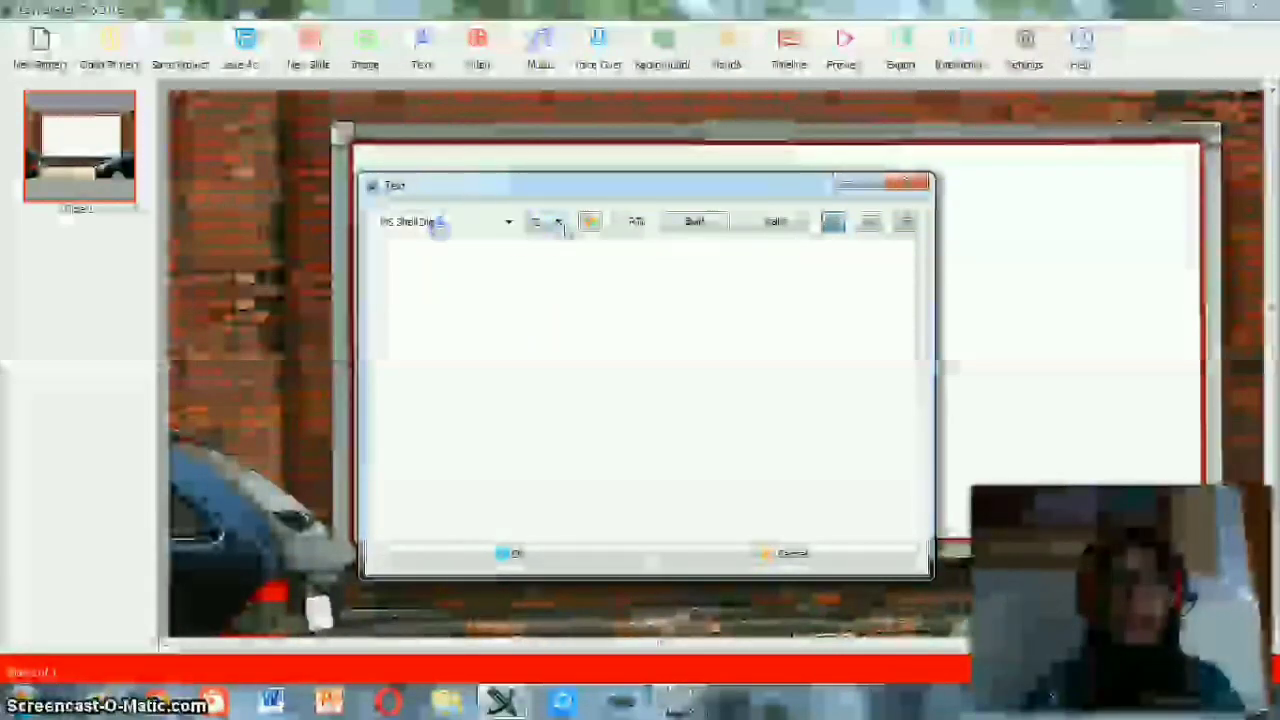
left_click(509, 222)
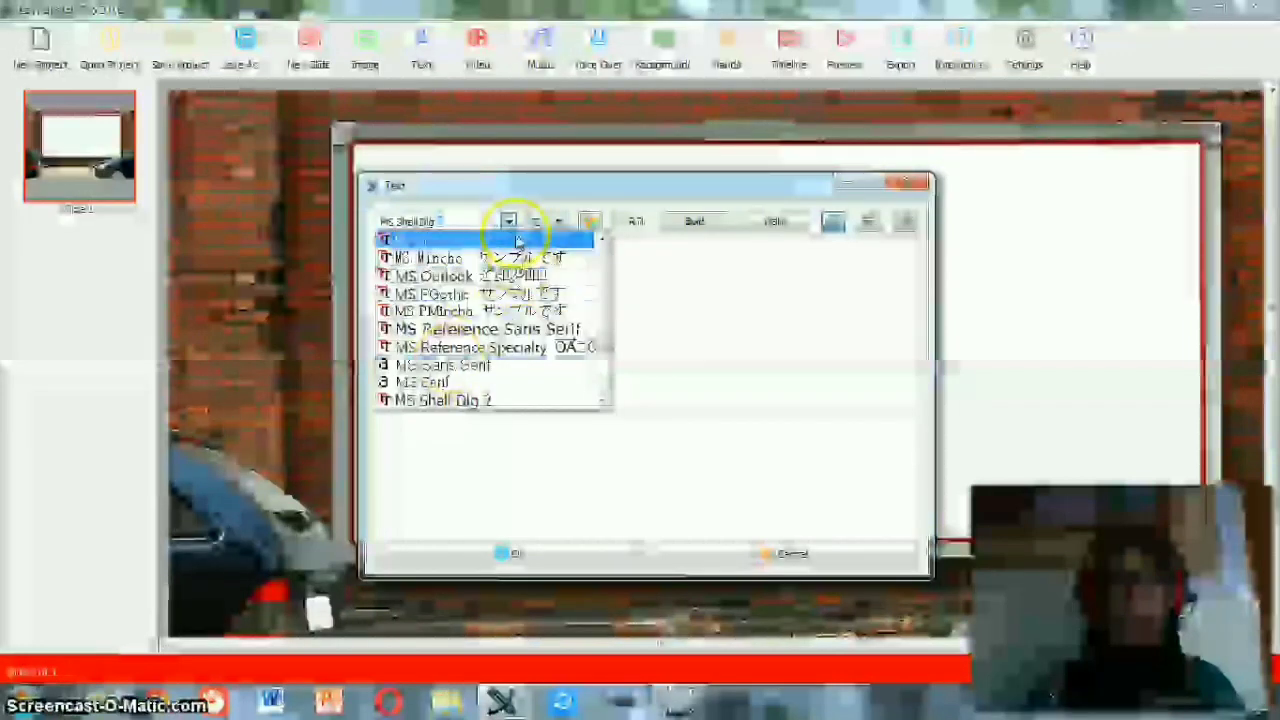
left_click(459, 225)
left_click_drag(436, 222, 367, 238)
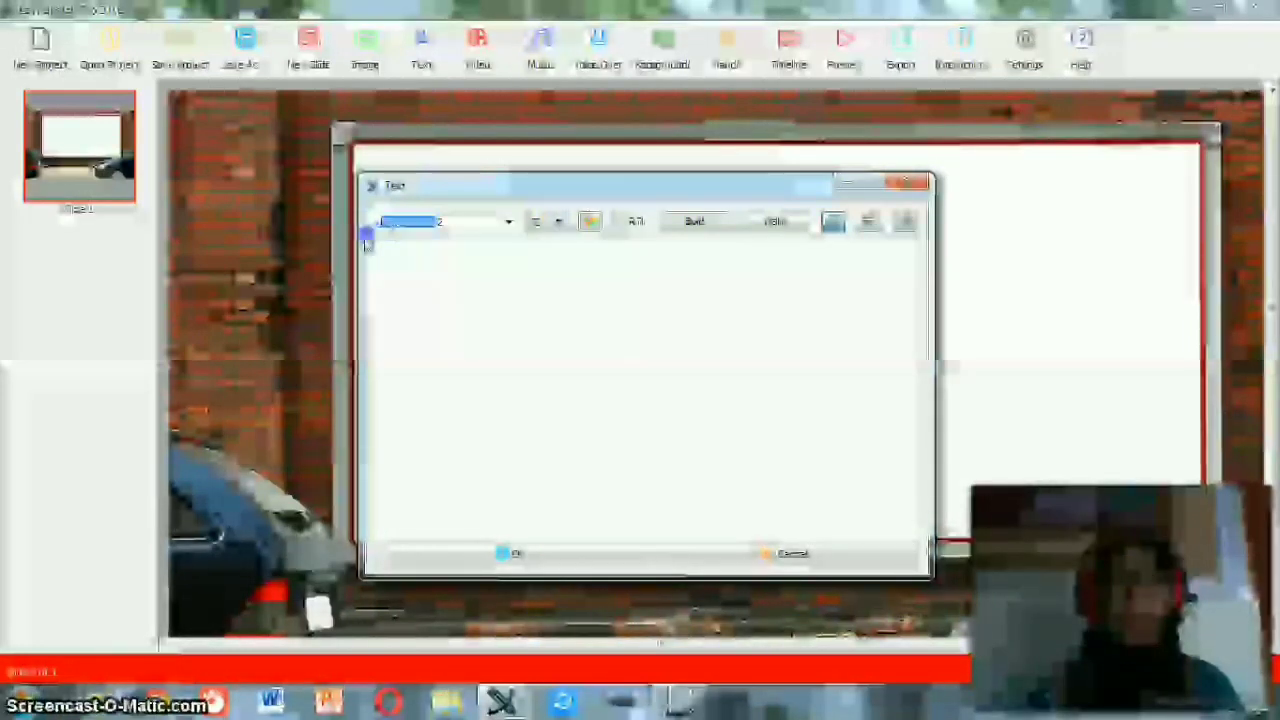
type("comi")
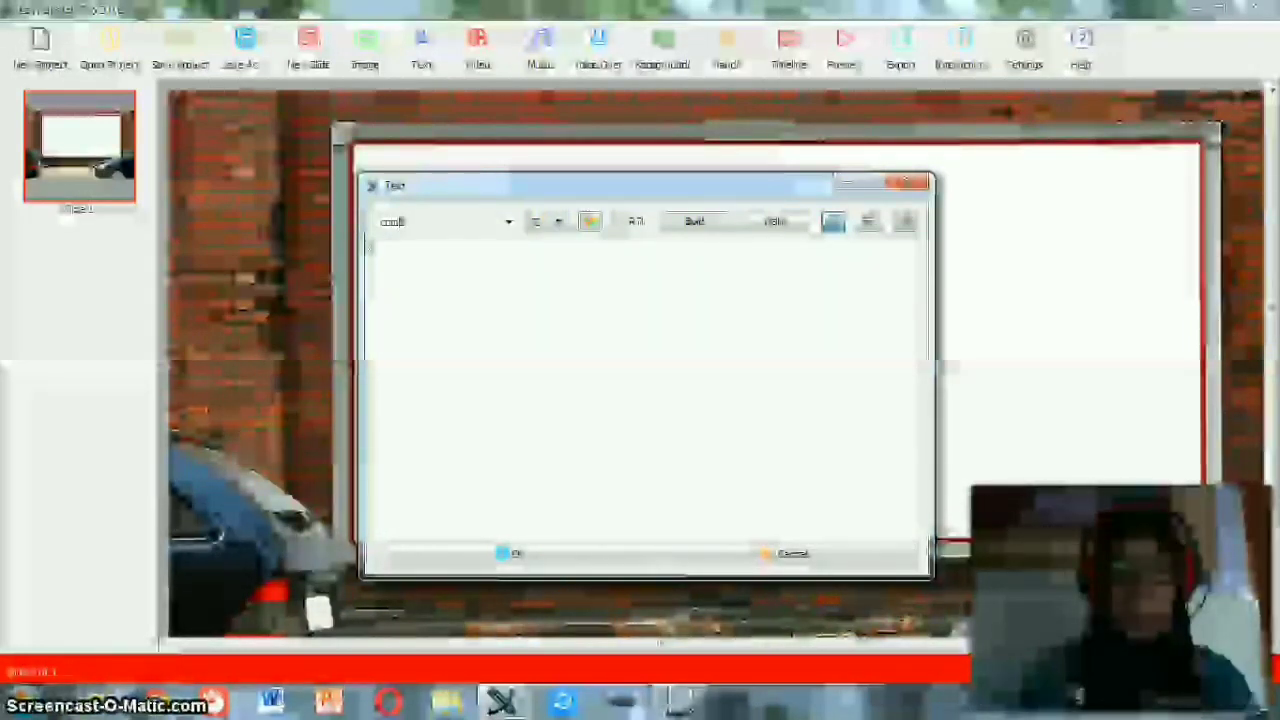
type("c")
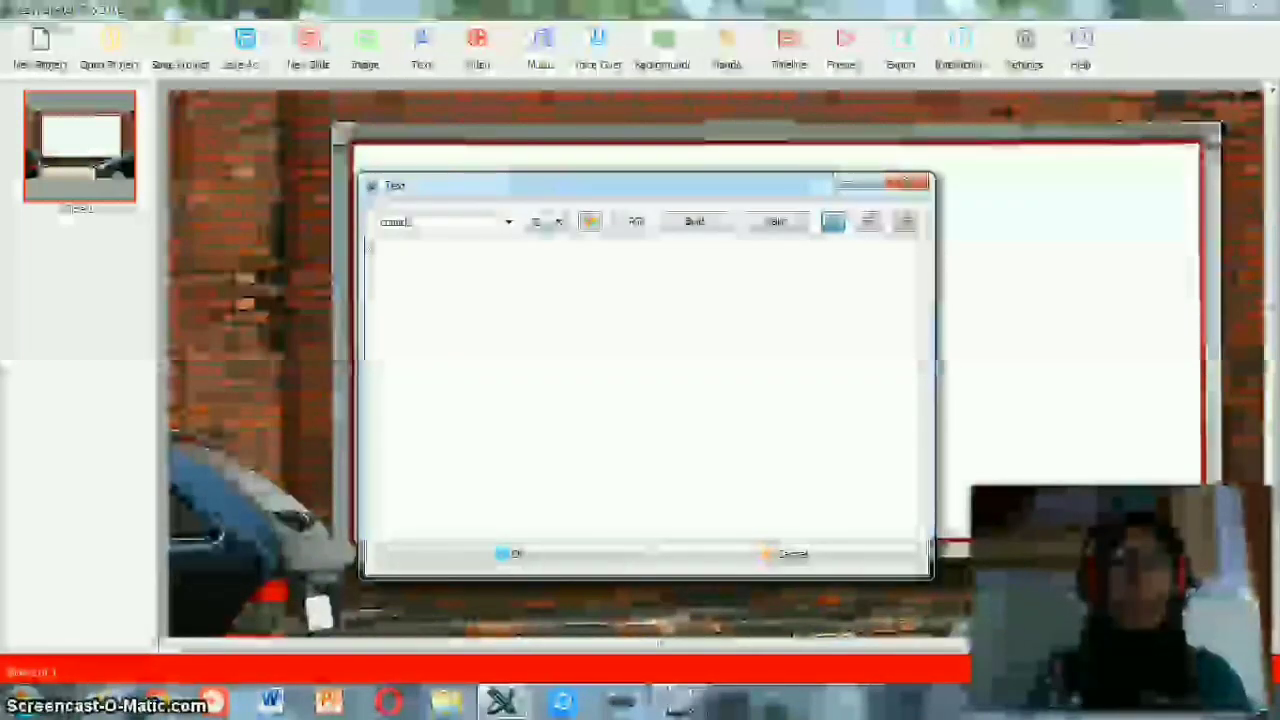
left_click(550, 222)
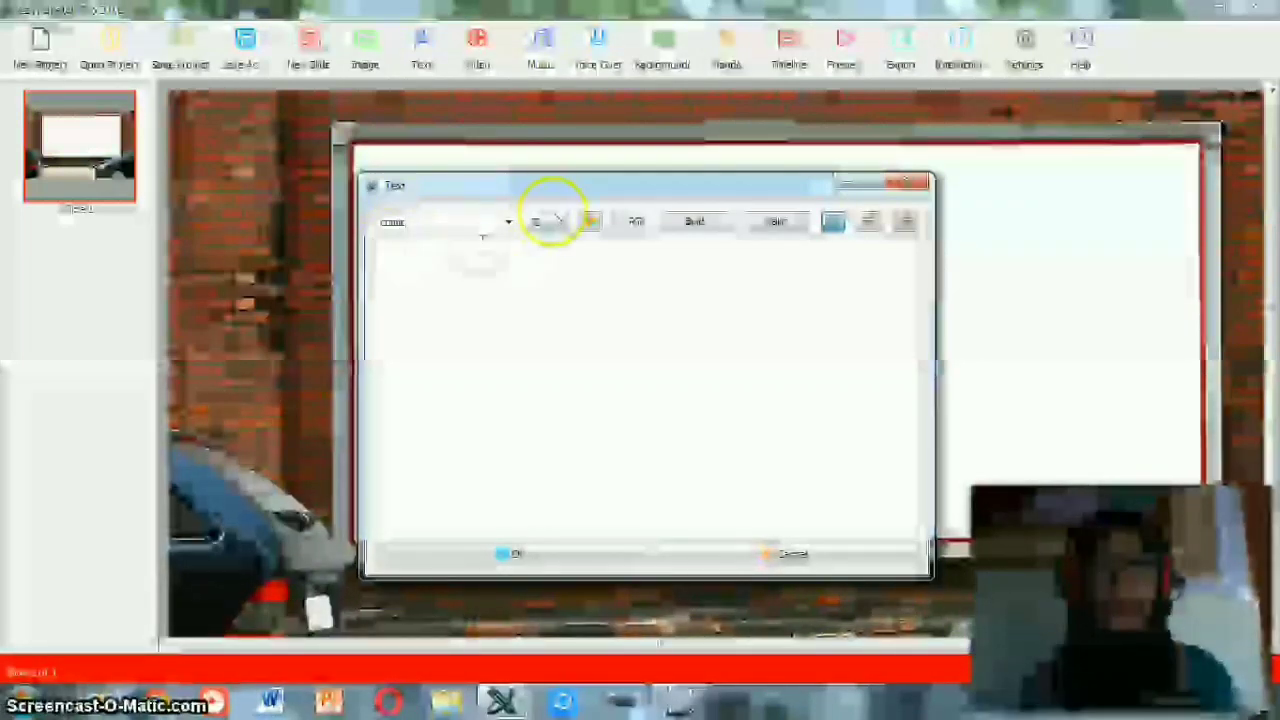
type("c")
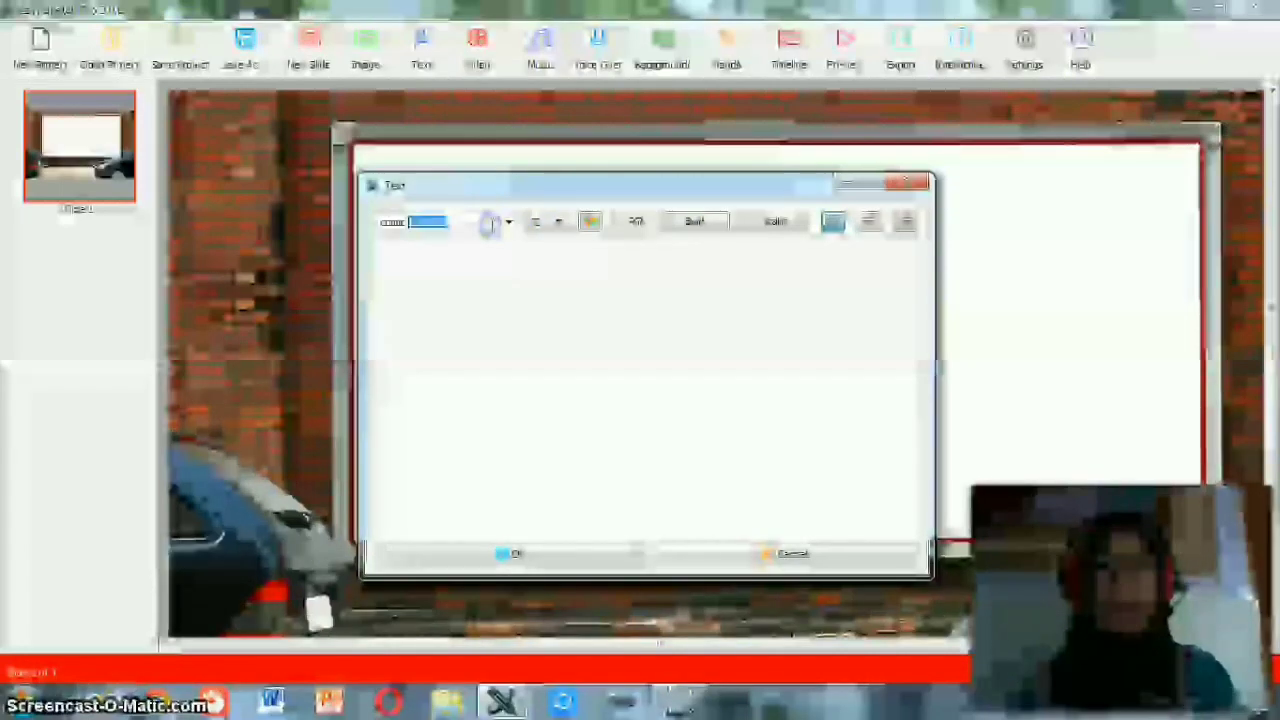
left_click(508, 221)
key("Return")
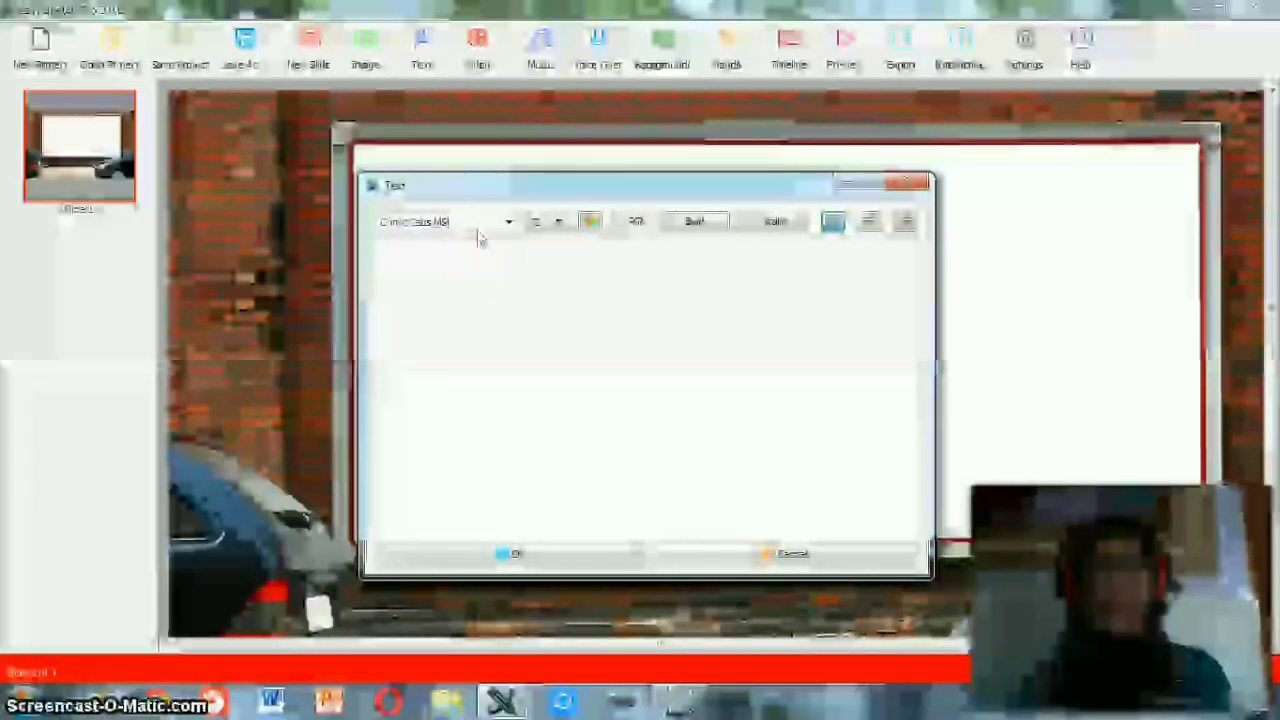
Choose a smaller font size for the new text
left_click(533, 226)
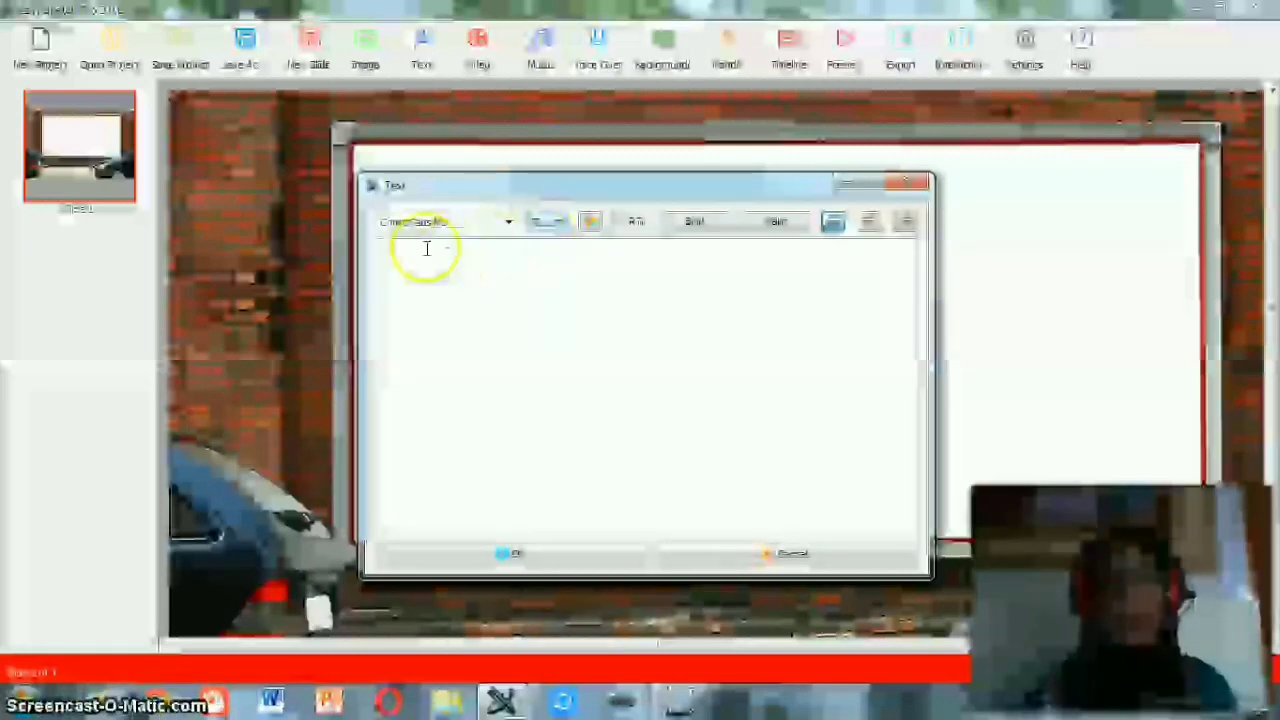
left_click(560, 222)
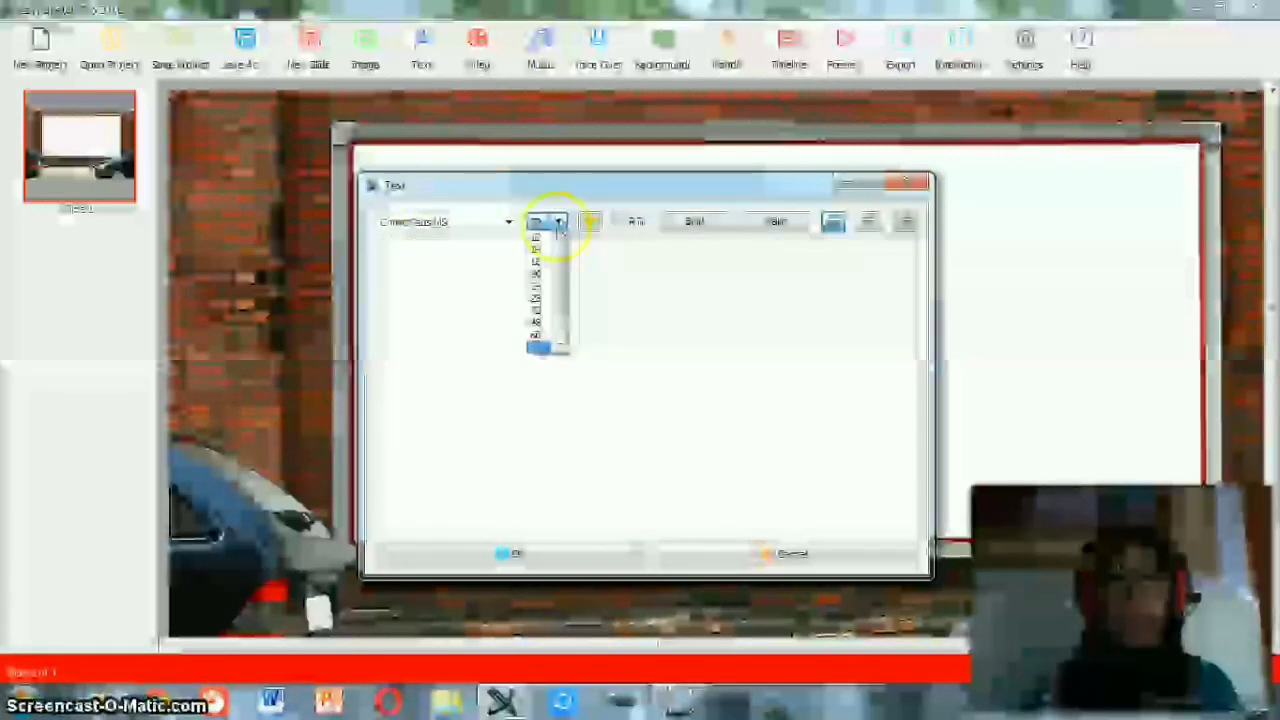
left_click(541, 251)
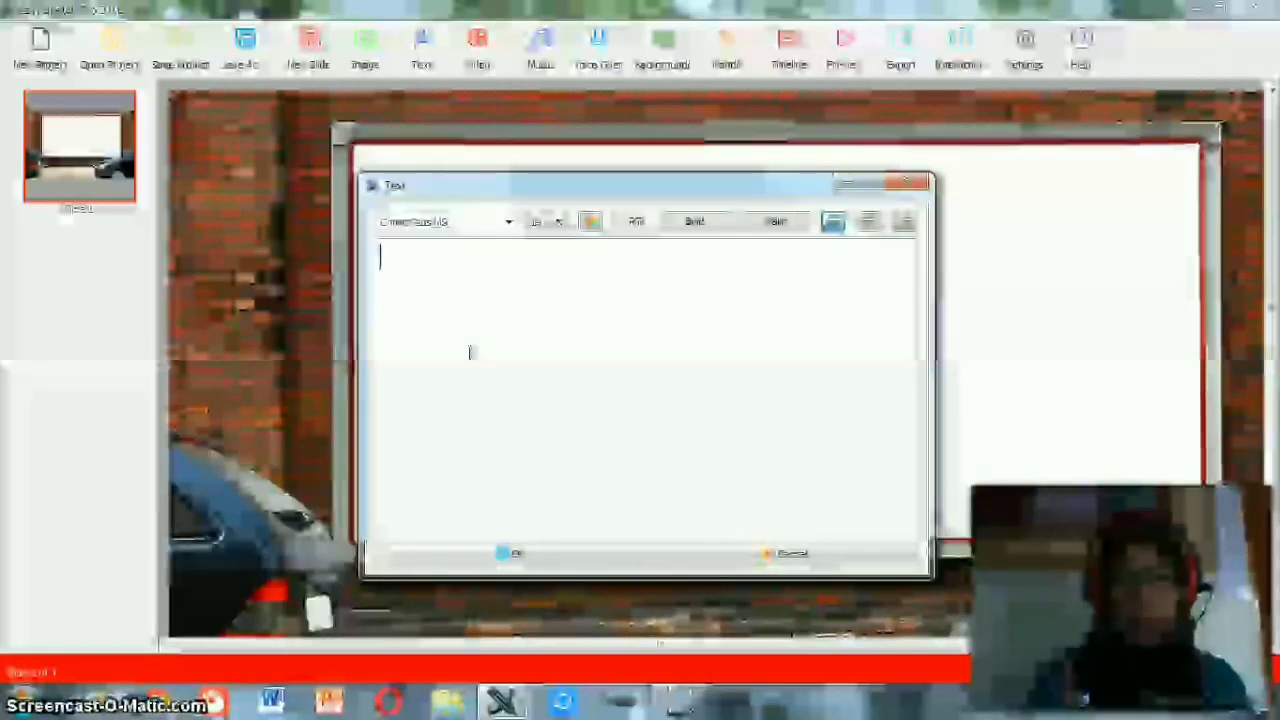
Write the title BAGIAN-BAGIAN BUNGA and add it to the slide
type("bug")
key("BackSpace")
key("BackSpace")
type("ag")
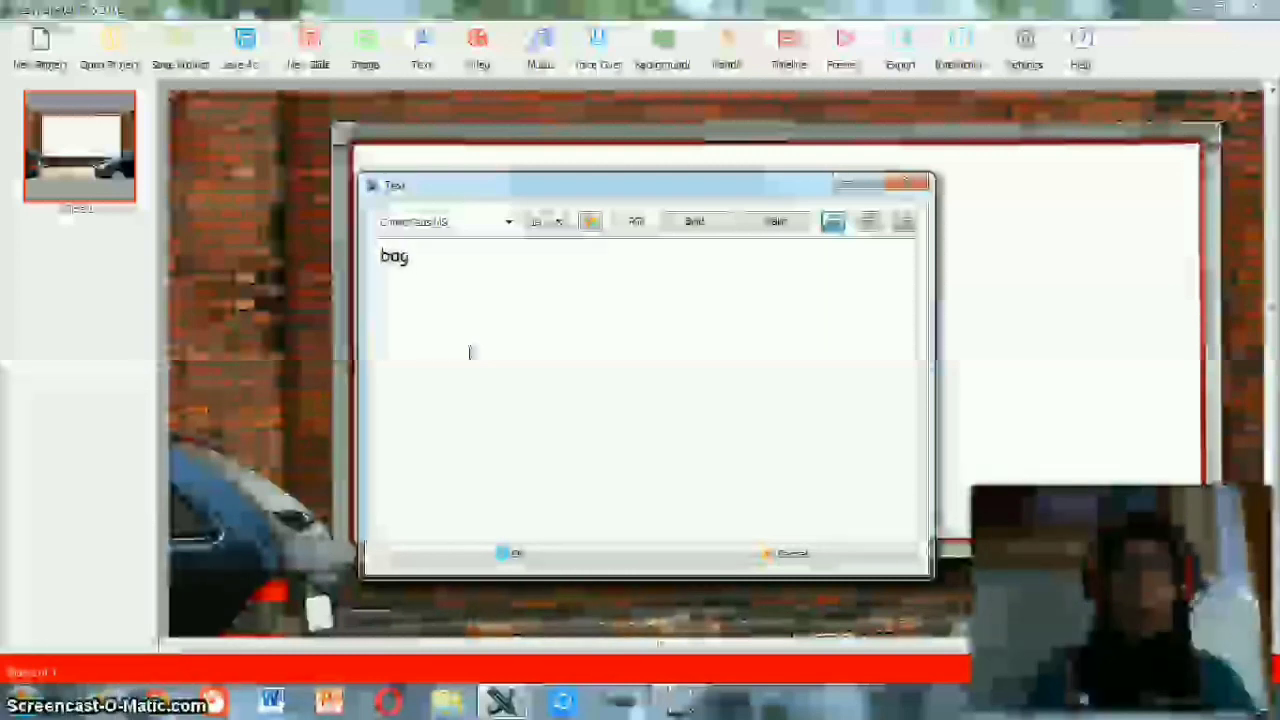
key("BackSpace")
type("B")
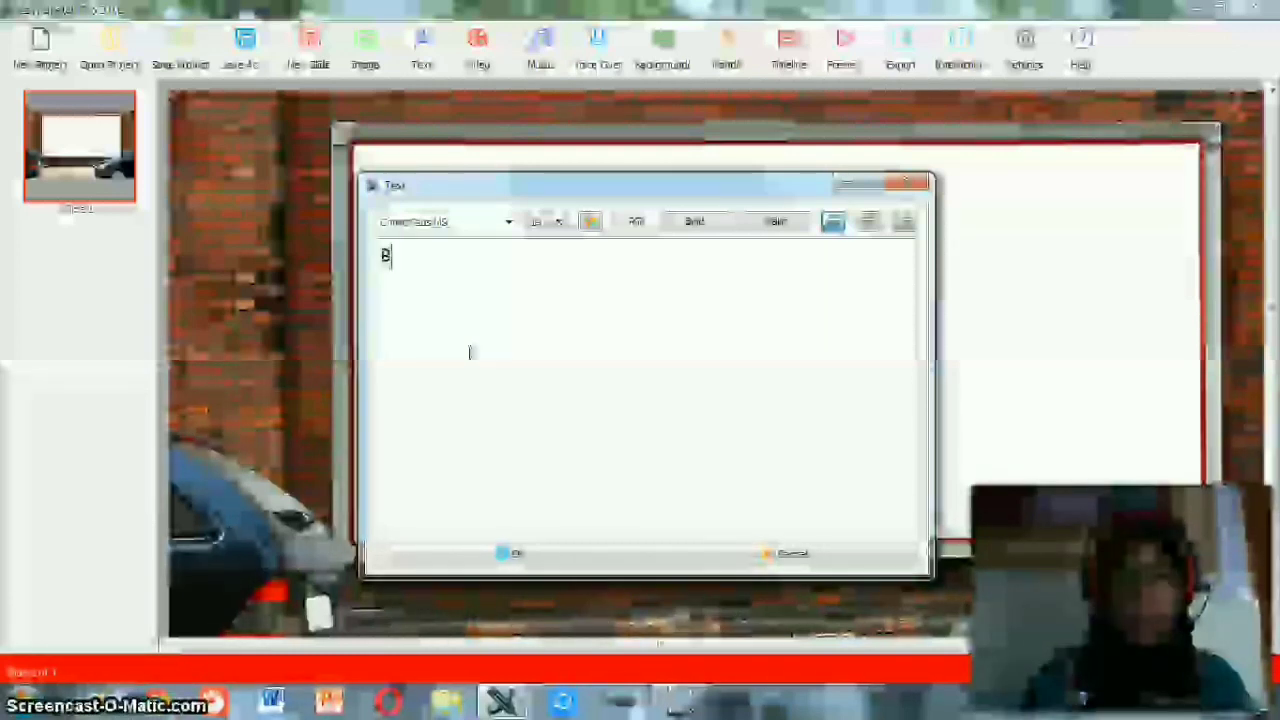
type("AGIAN")
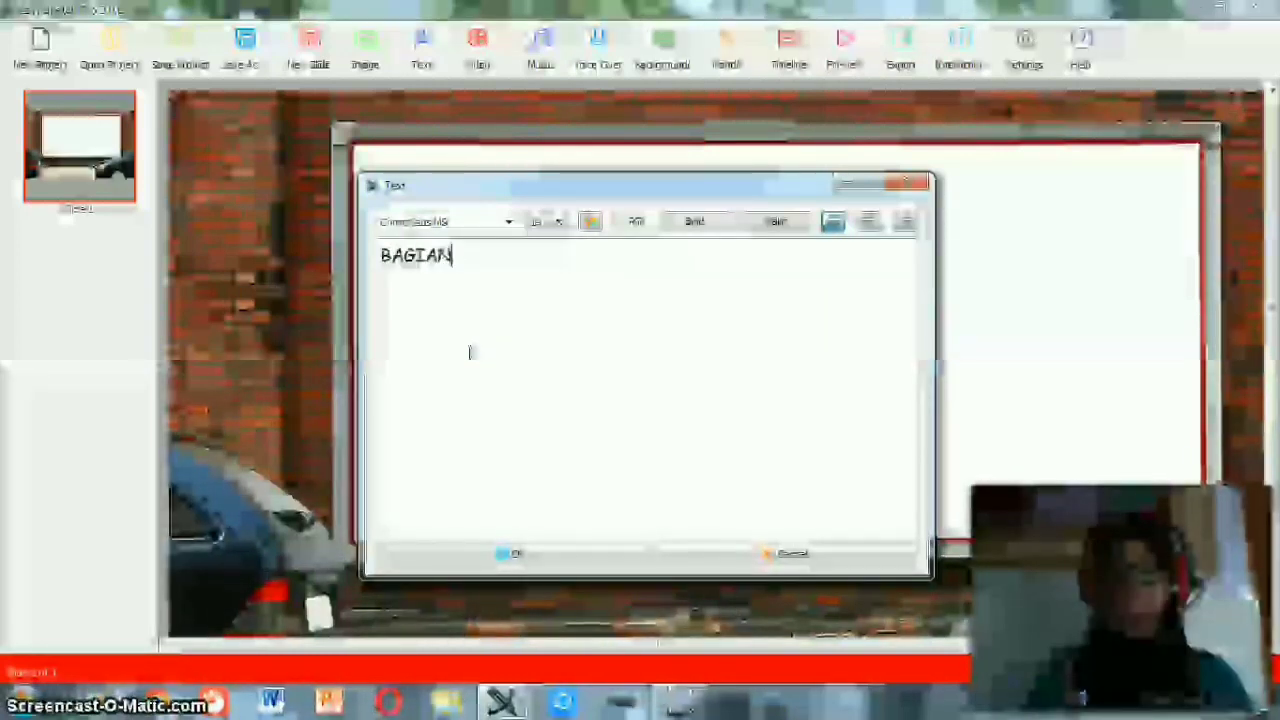
type("-BAGIA")
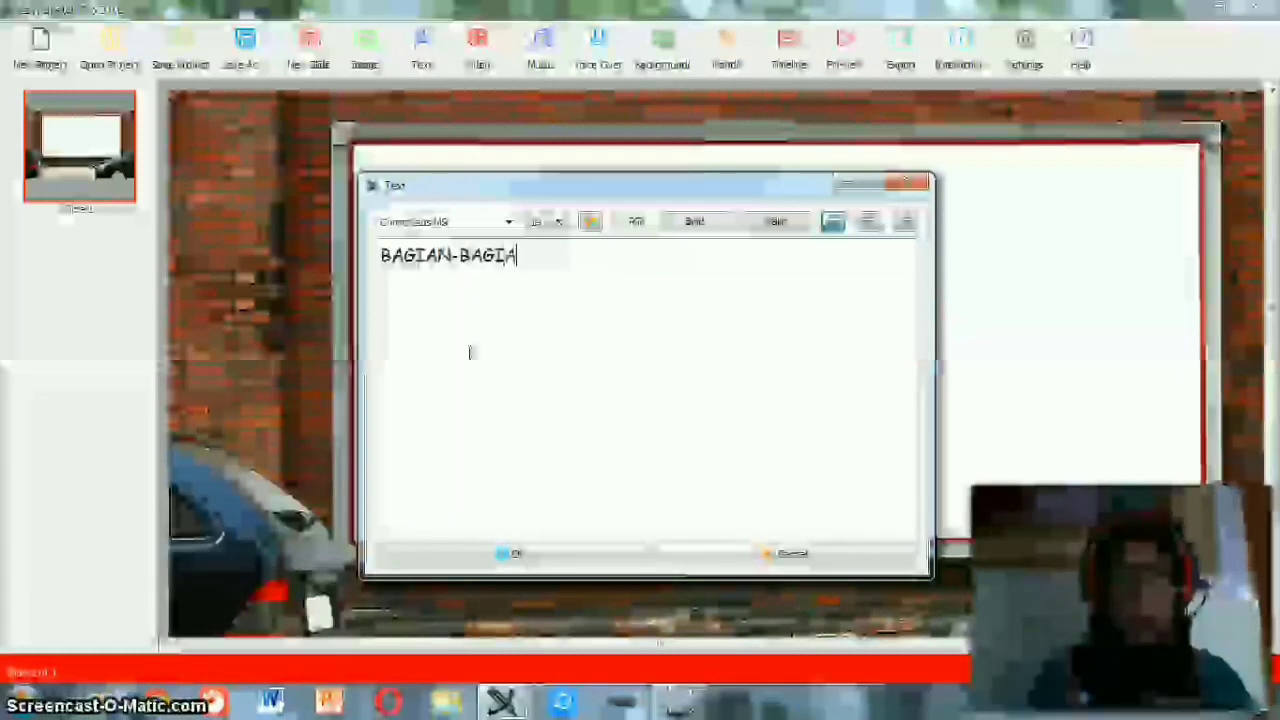
type("N BUNGA")
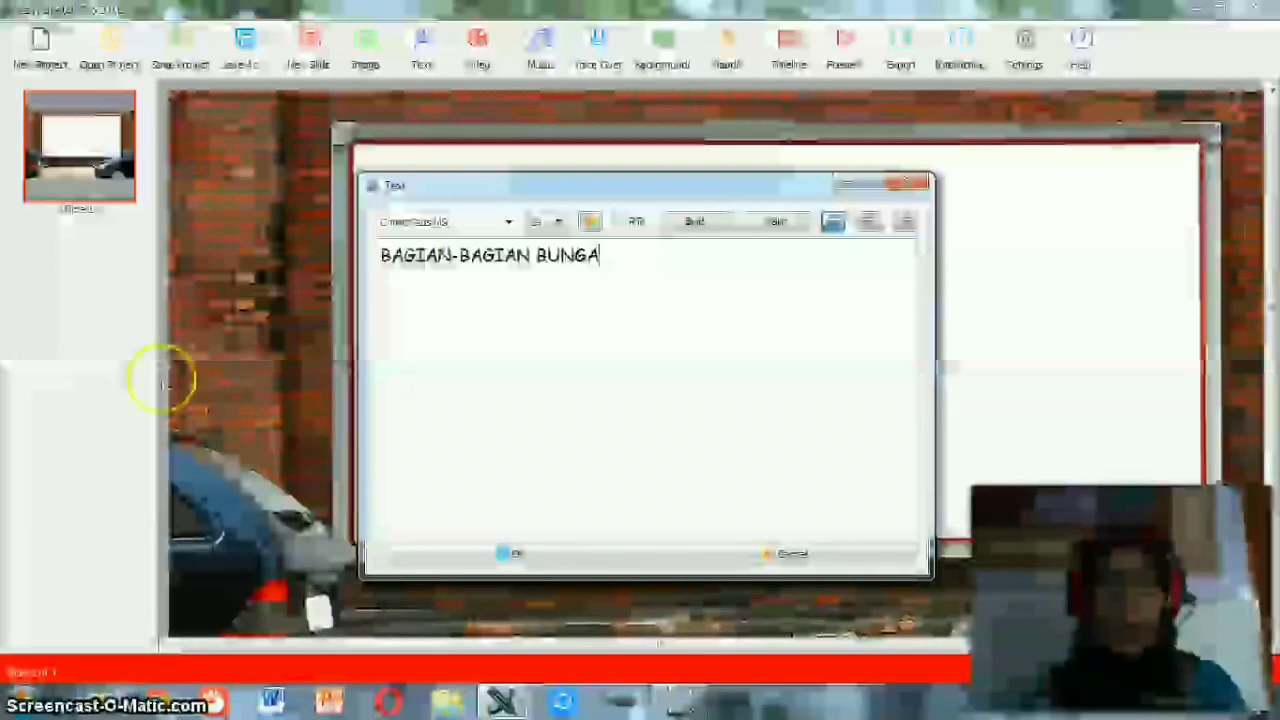
left_click(604, 558)
left_click(748, 440)
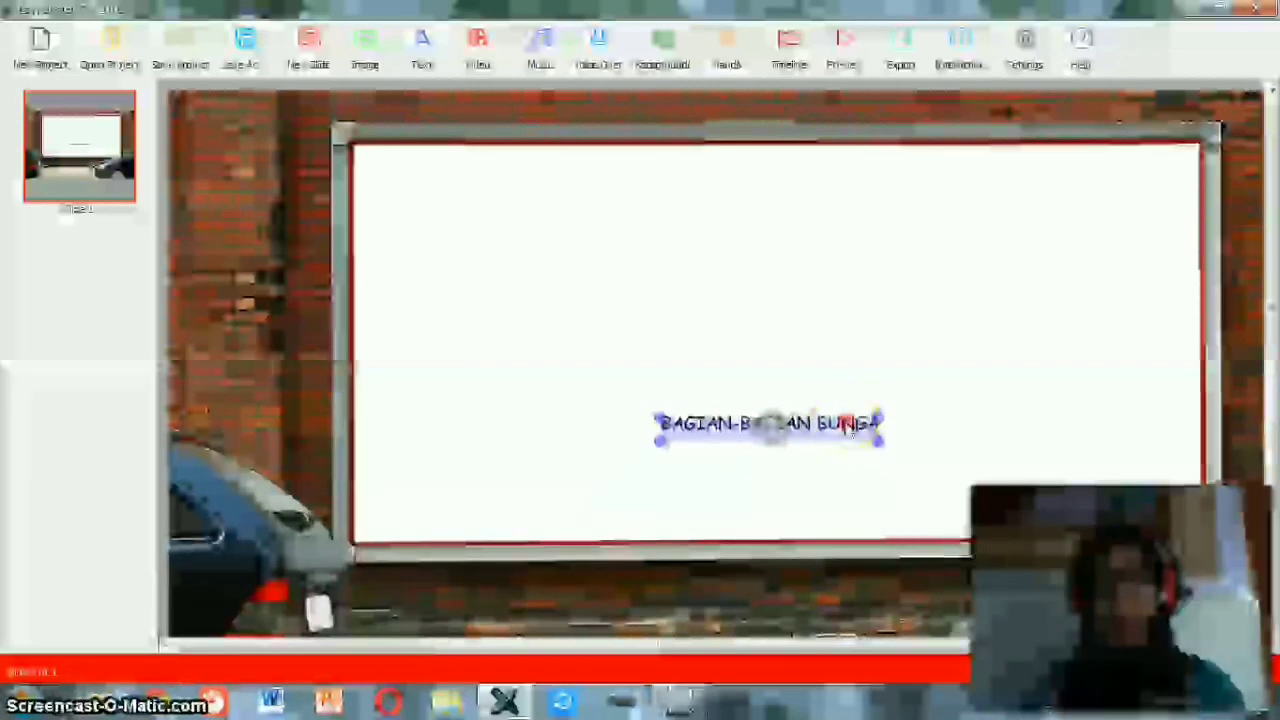
Enlarge the title text on the billboard to about twice its size
right_click(860, 425)
left_click(849, 423)
left_click(700, 445)
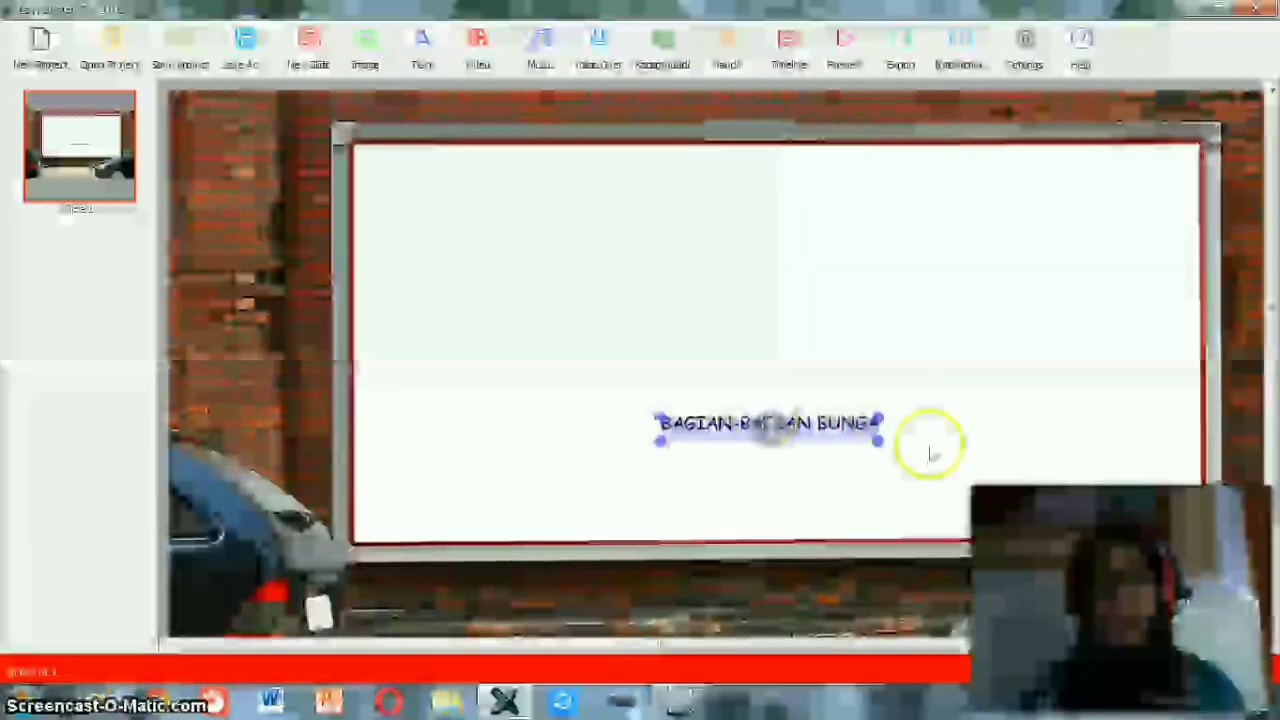
left_click_drag(880, 430, 993, 450)
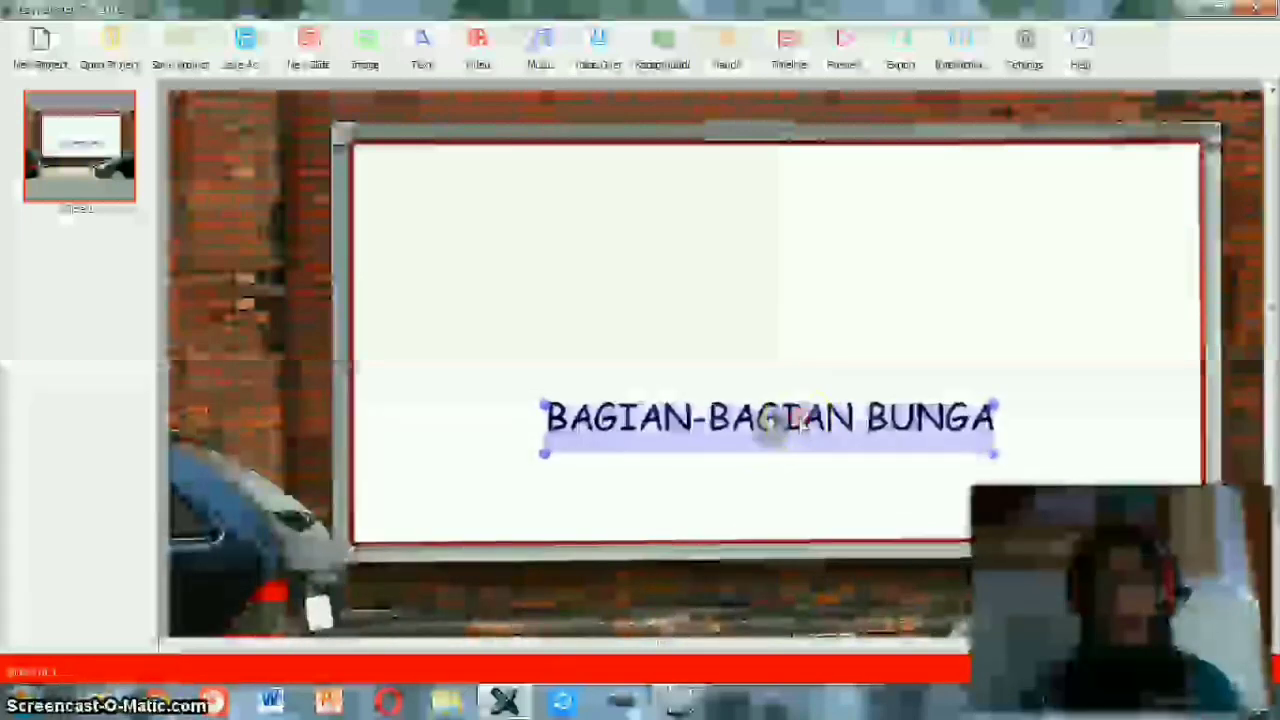
Reopen the title text for editing, make it bold and apply the change
right_click(800, 418)
left_click(849, 429)
left_click(647, 242)
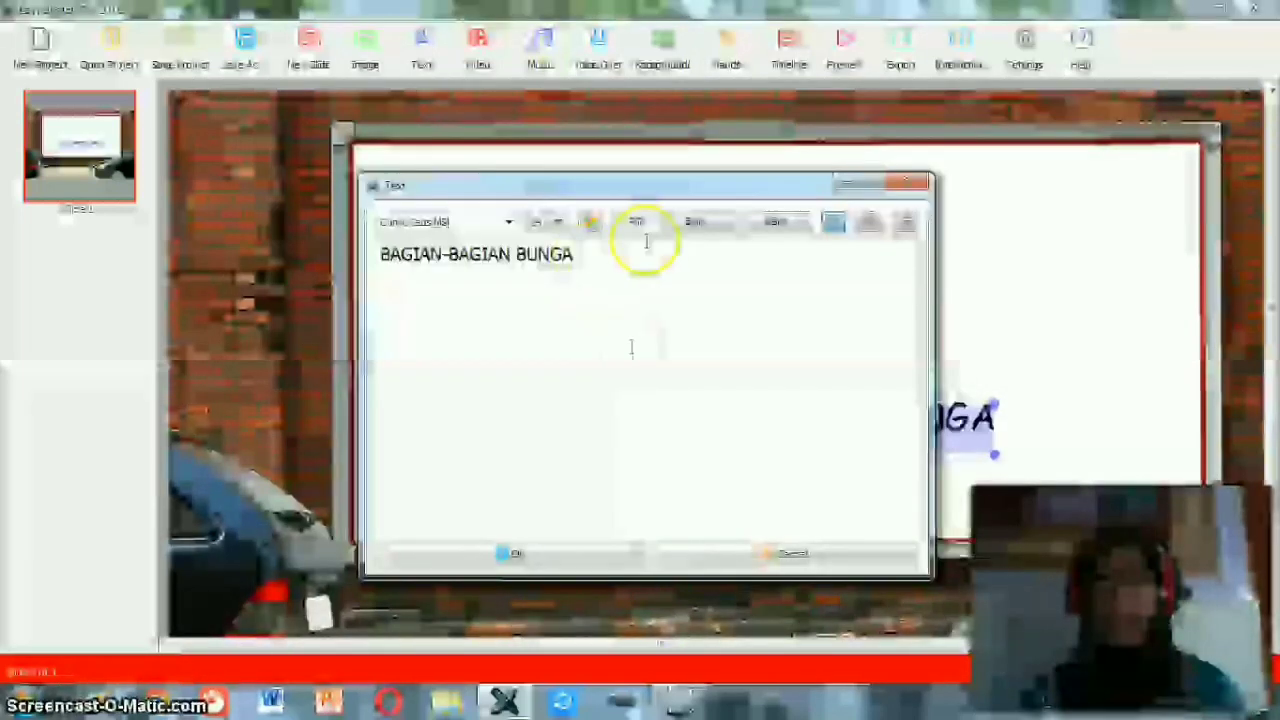
left_click(679, 465)
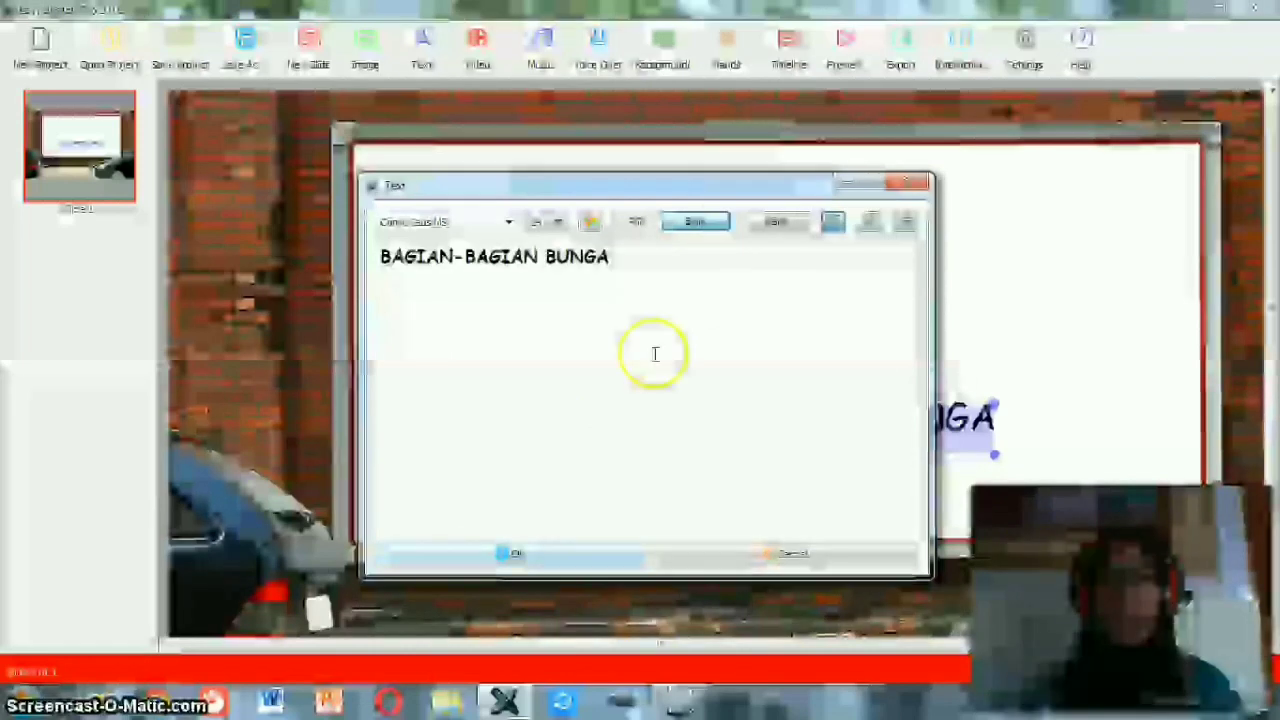
left_click(624, 562)
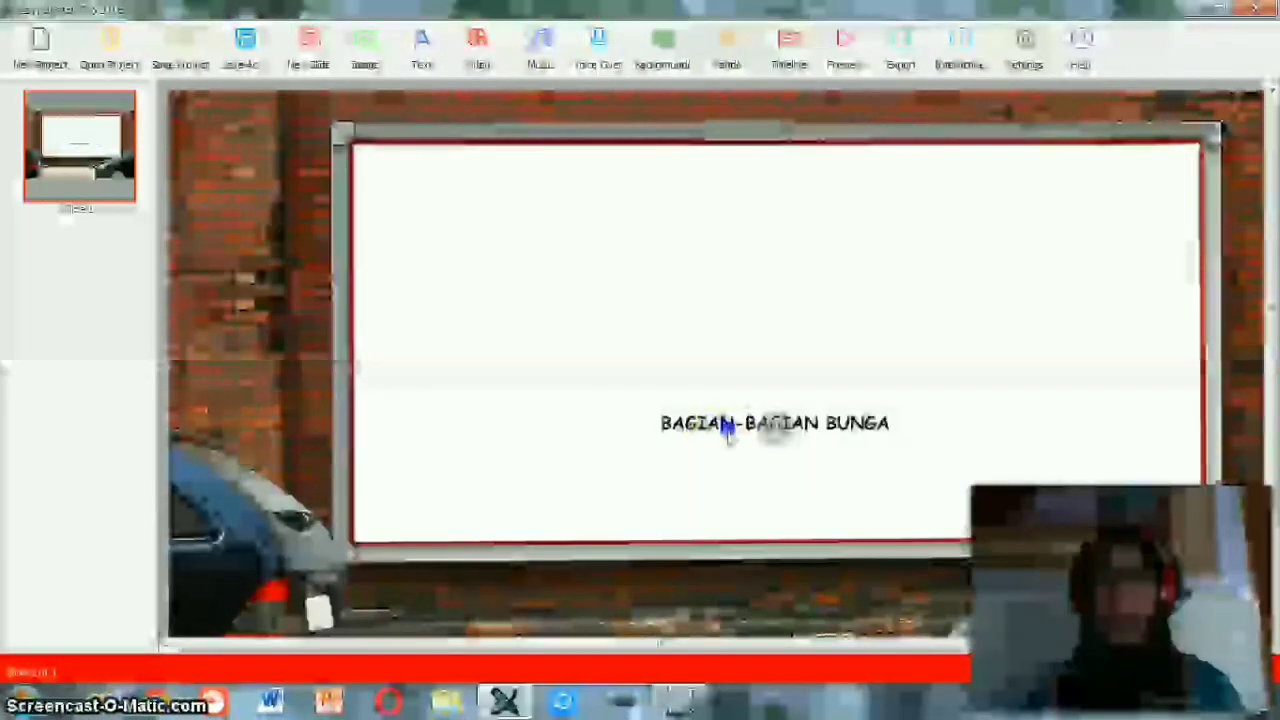
Move the bold title to the upper middle of the billboard's white area and enlarge it to about one and a half times its size
left_click_drag(778, 435, 798, 192)
left_click_drag(905, 202, 963, 205)
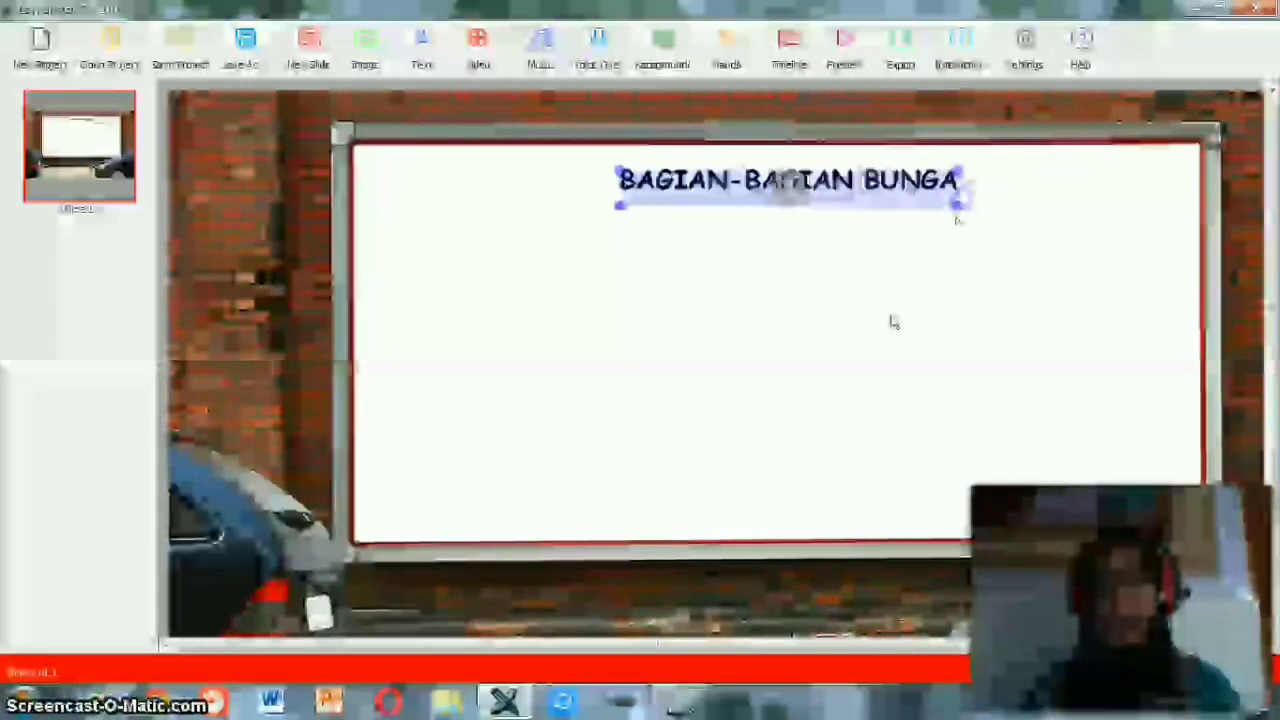
Add the red cross-section flower image from the library's Plants category to the slide
left_click_drag(546, 320, 449, 285)
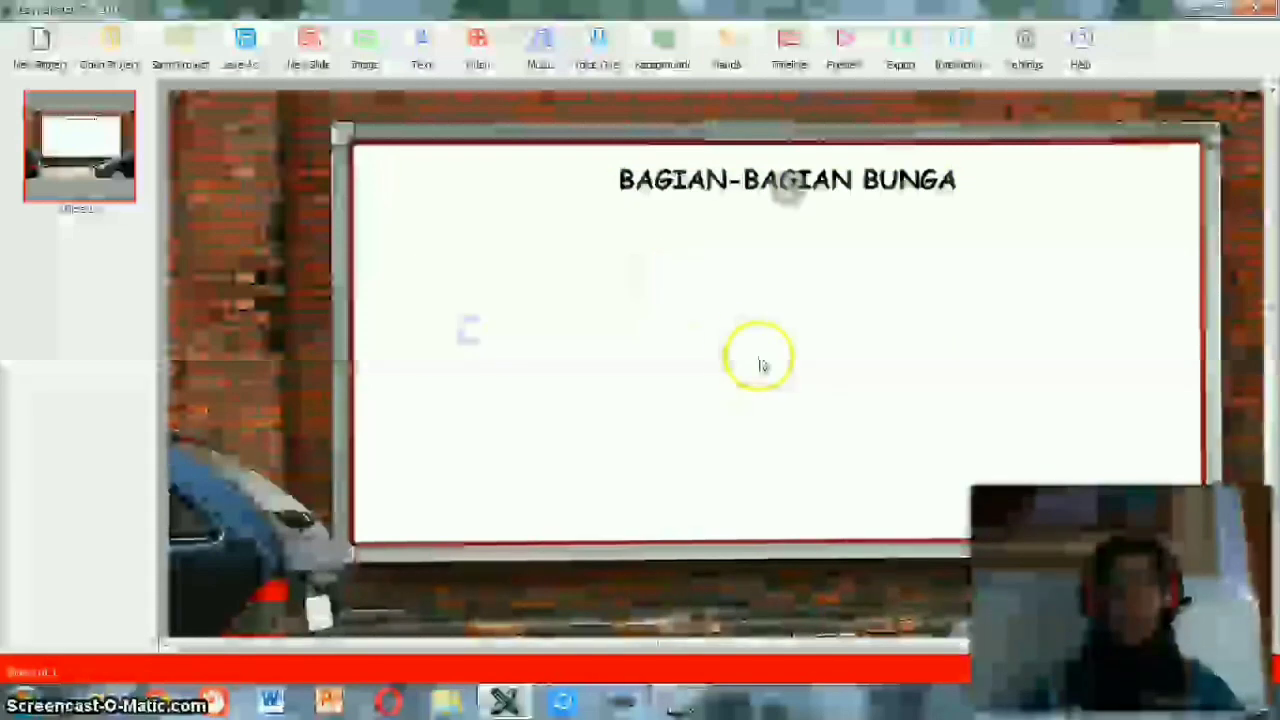
left_click(365, 65)
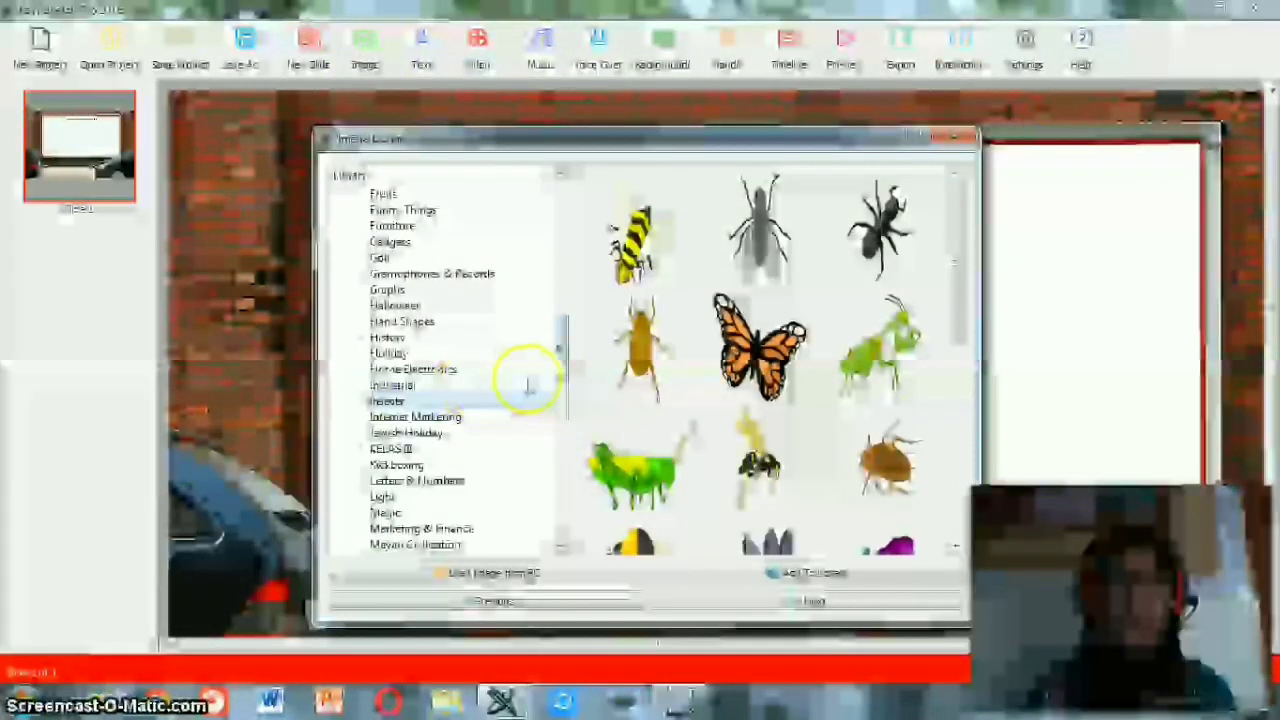
left_click_drag(558, 368, 462, 322)
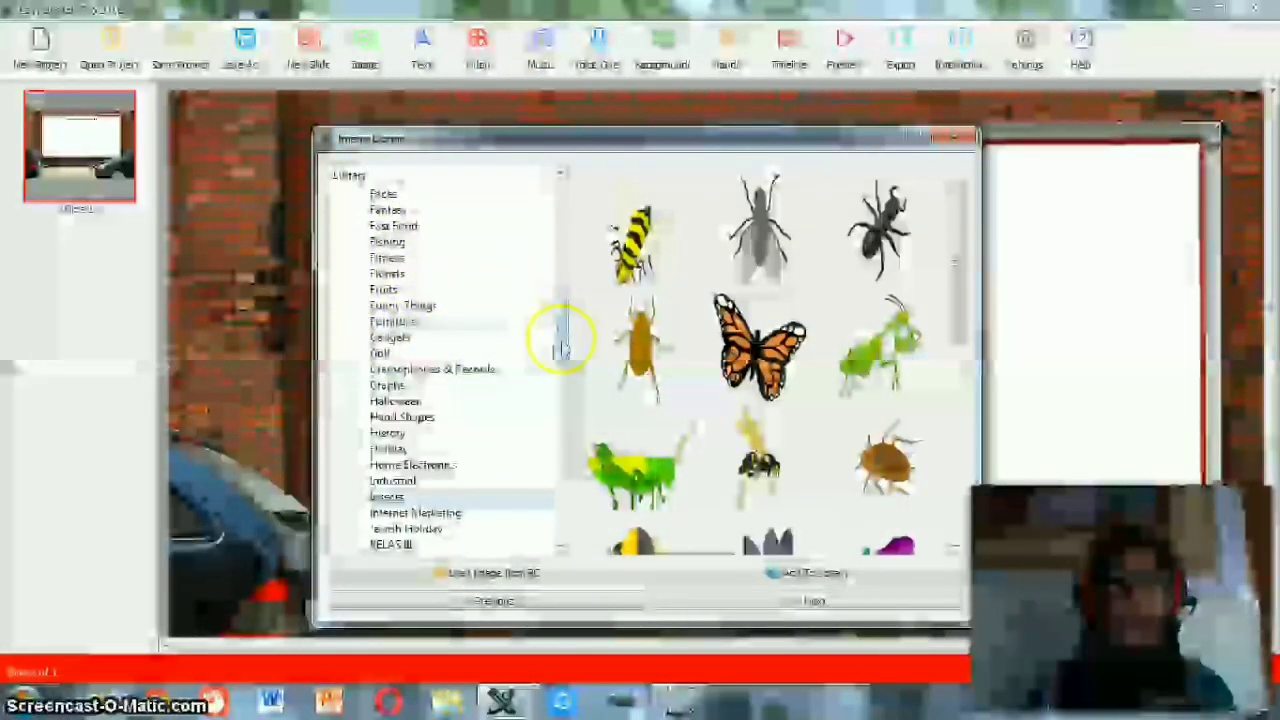
scroll(560, 337, "up", 2)
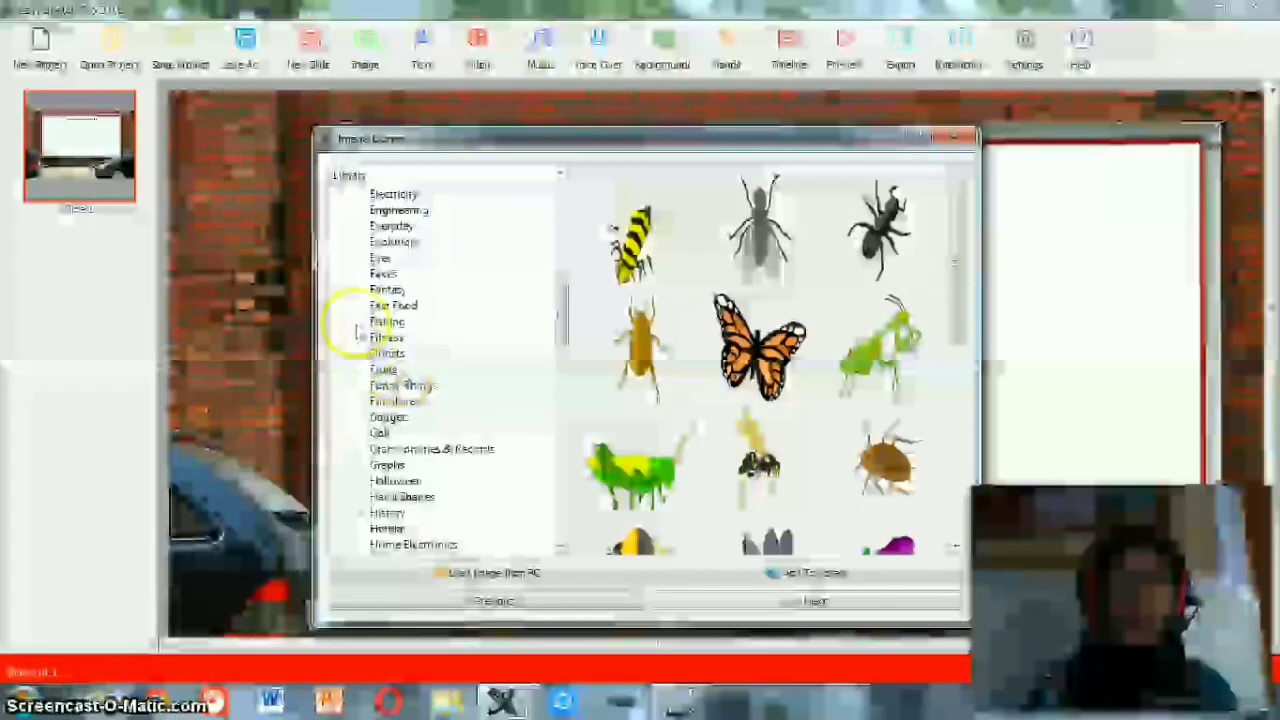
left_click_drag(562, 310, 575, 393)
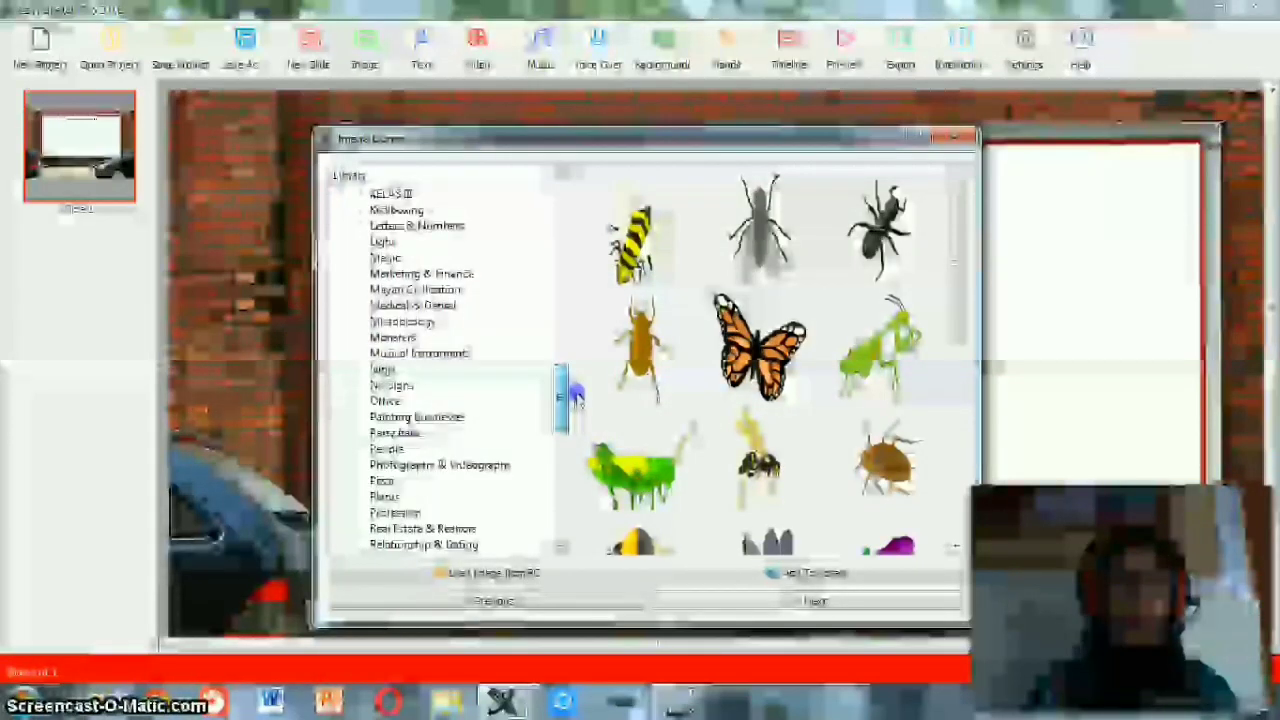
left_click(385, 497)
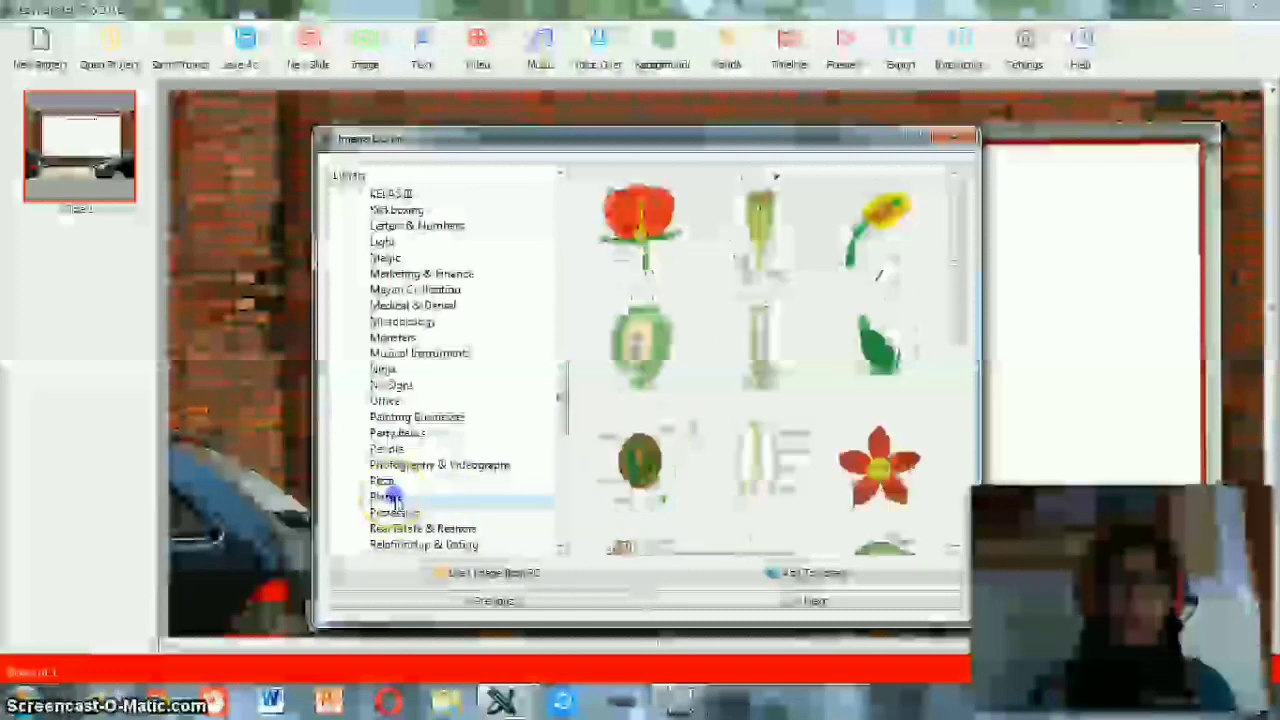
left_click(640, 228)
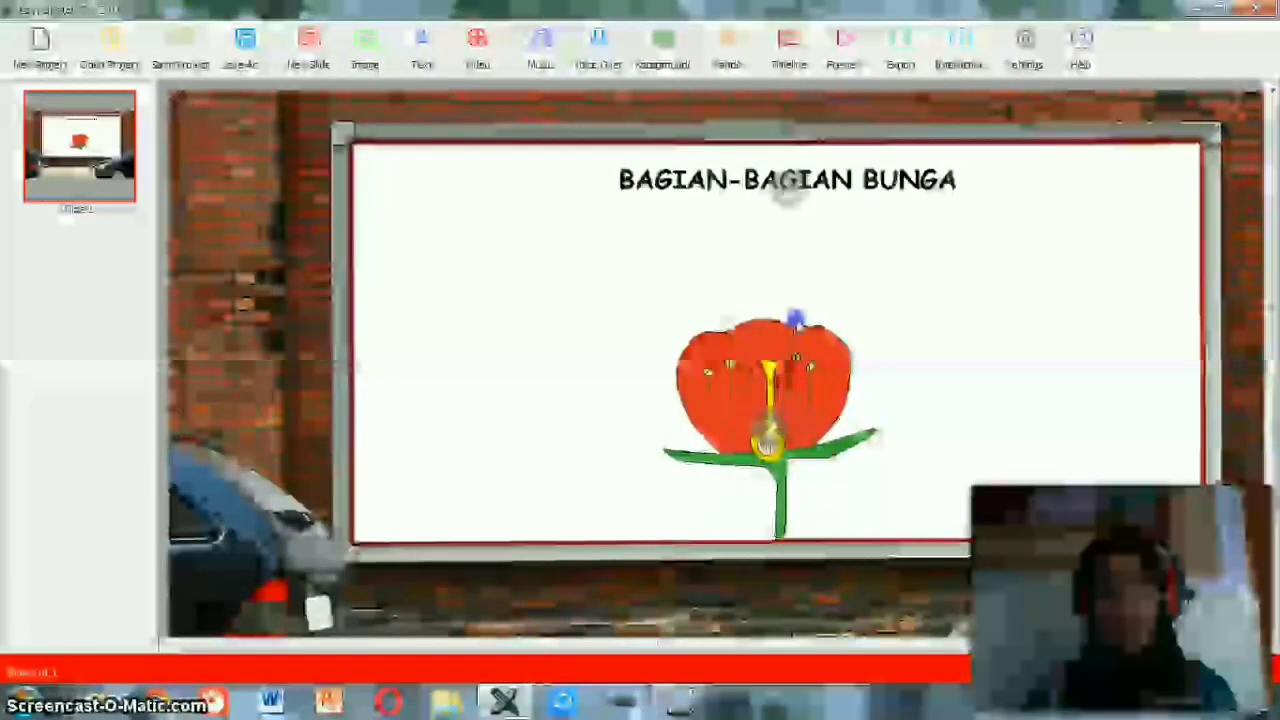
Enlarge the flower image slightly and center it on the billboard just below the title
left_click_drag(790, 405, 810, 323)
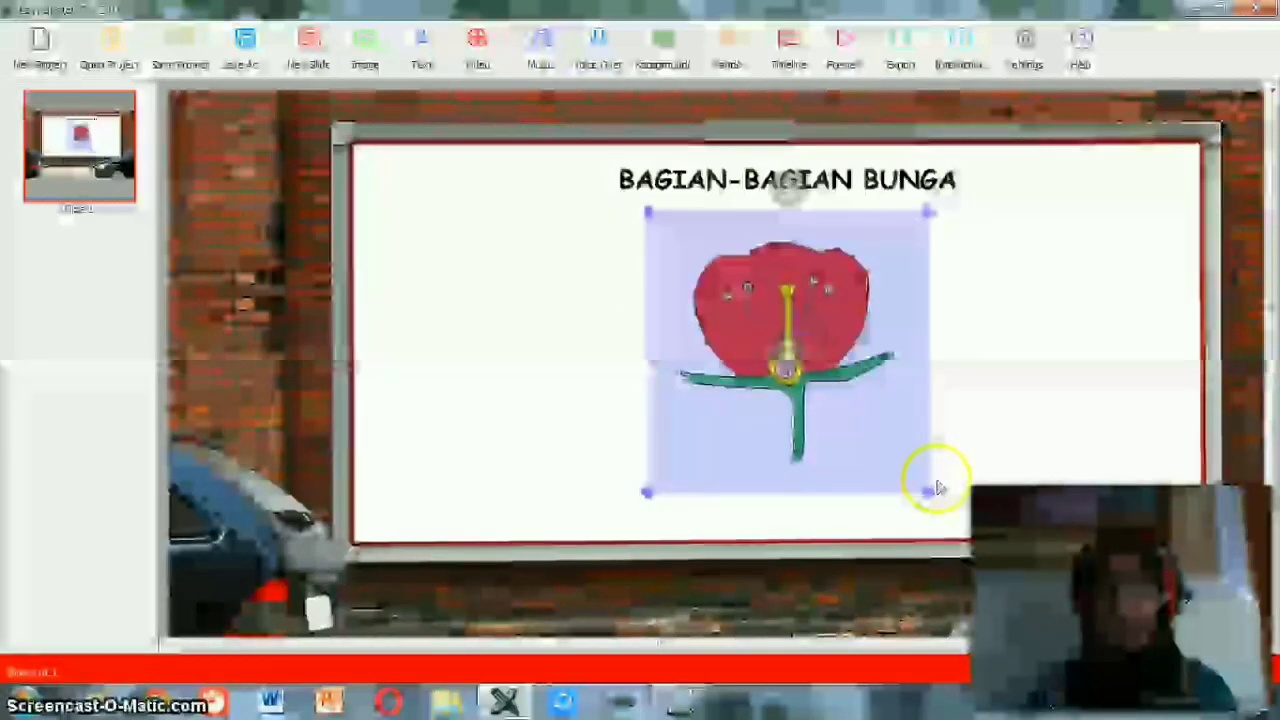
left_click_drag(930, 495, 948, 509)
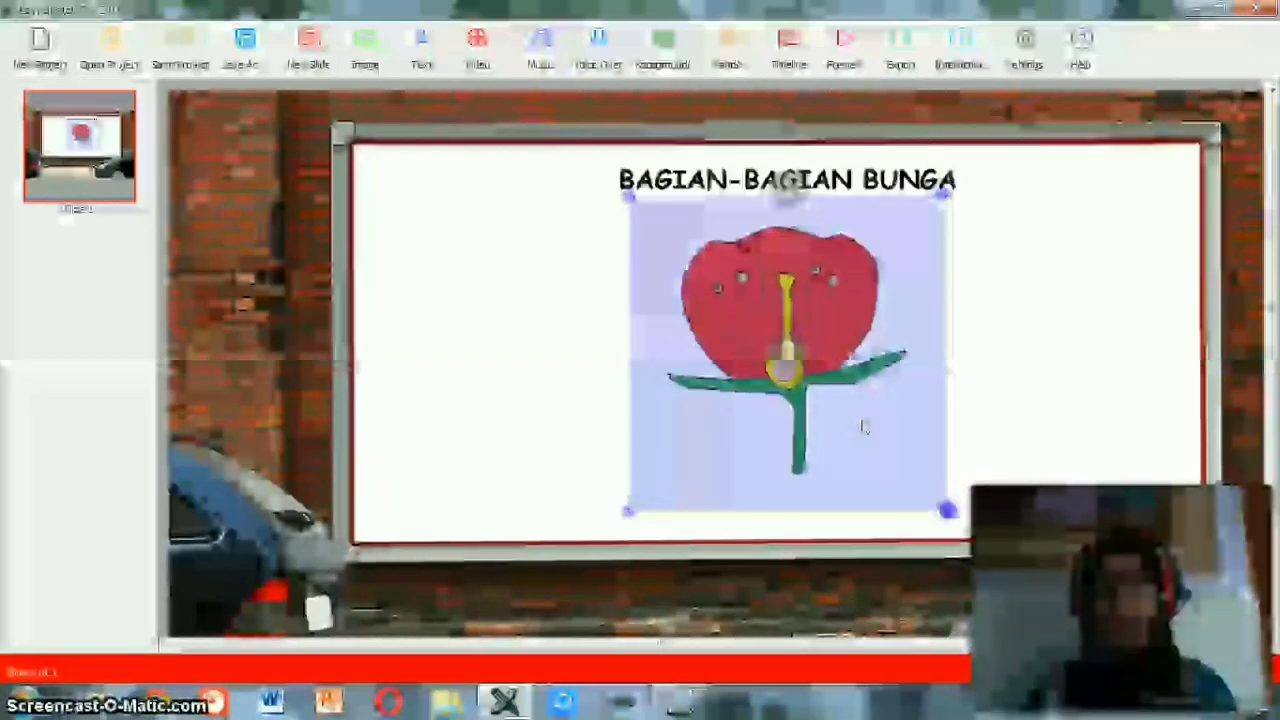
left_click_drag(857, 414, 779, 370)
left_click(884, 364)
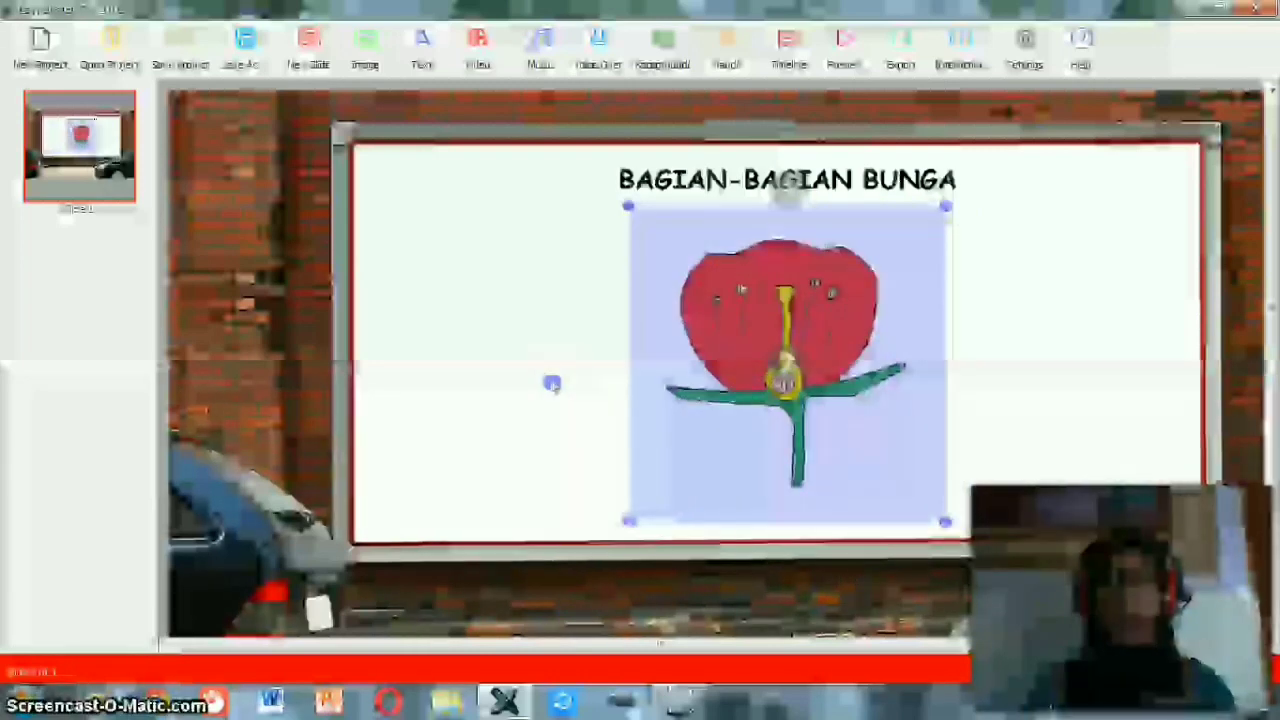
left_click(520, 320)
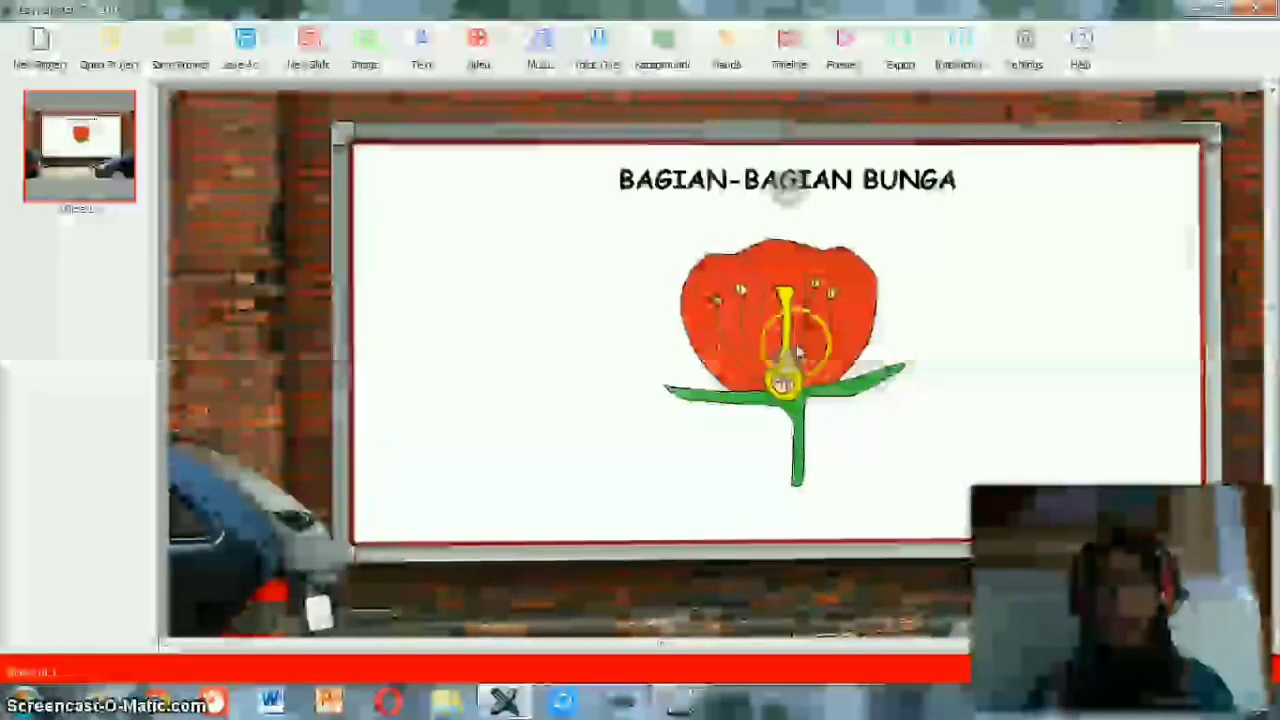
Add the thick black diagonal arrow from the library's Simple Shapes category to the slide
left_click(366, 40)
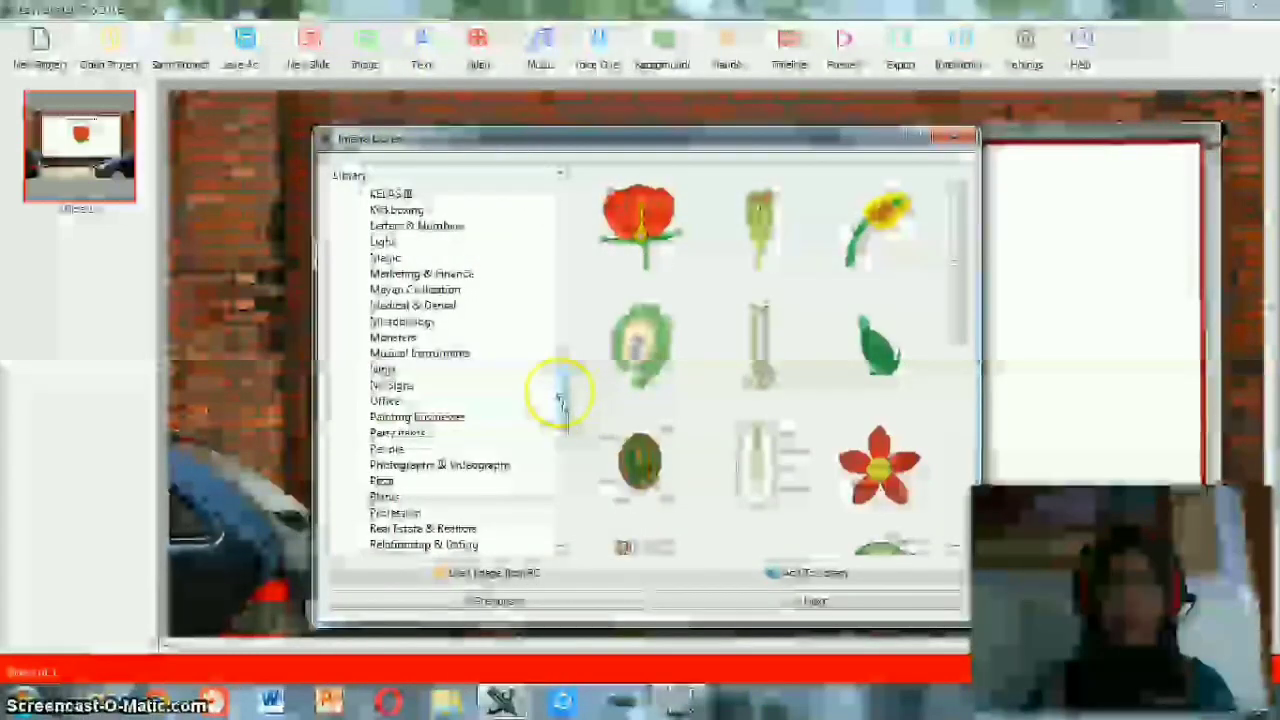
left_click_drag(557, 386, 562, 412)
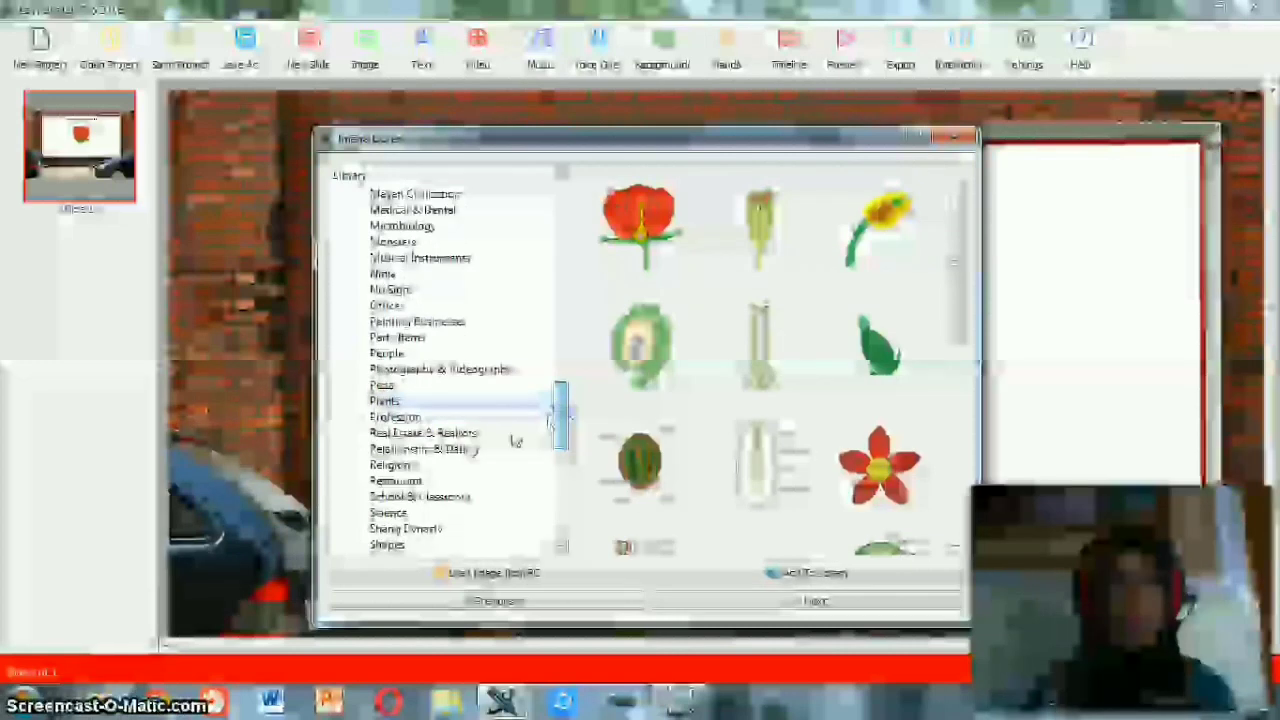
left_click_drag(563, 435, 566, 472)
left_click_drag(421, 440, 410, 428)
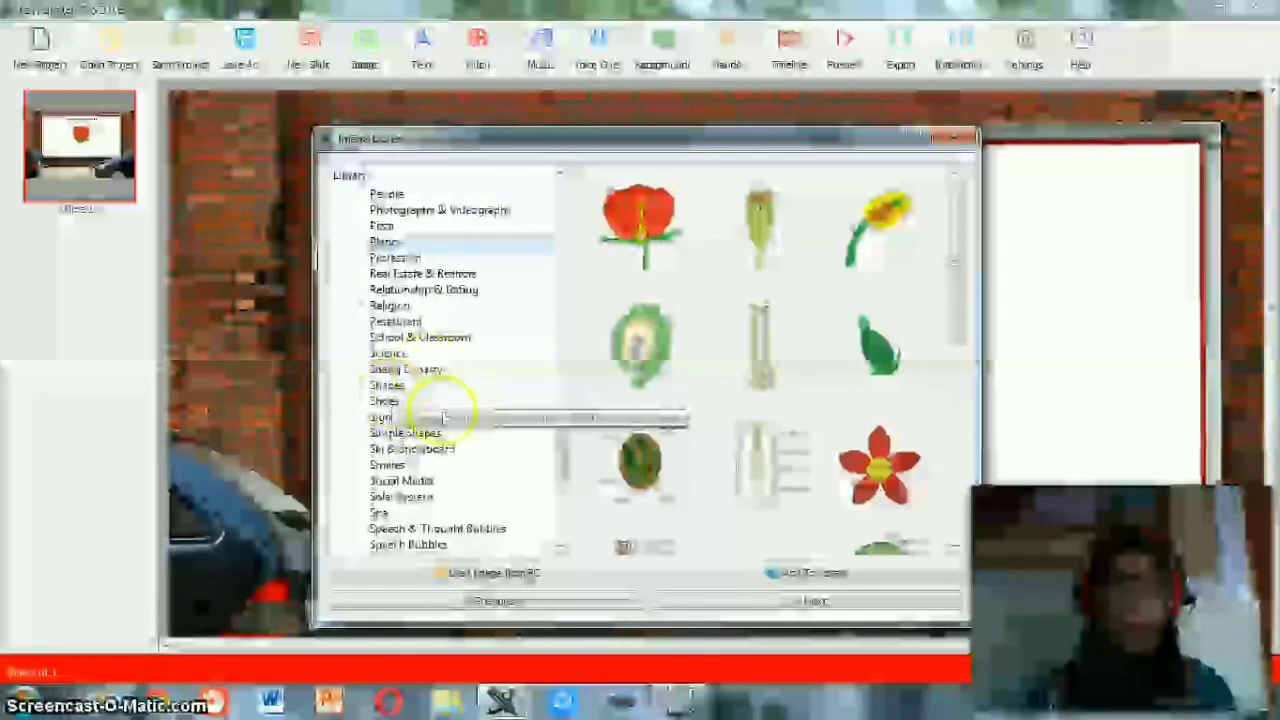
left_click(408, 432)
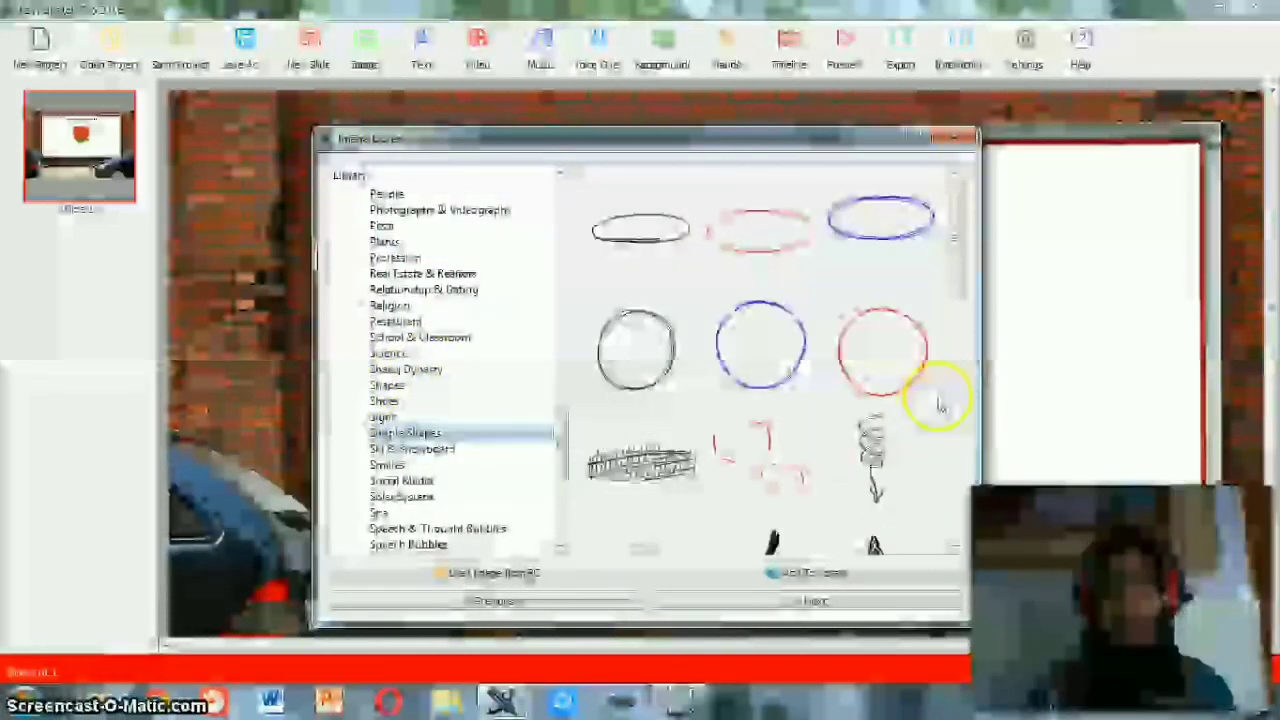
left_click_drag(950, 268, 963, 330)
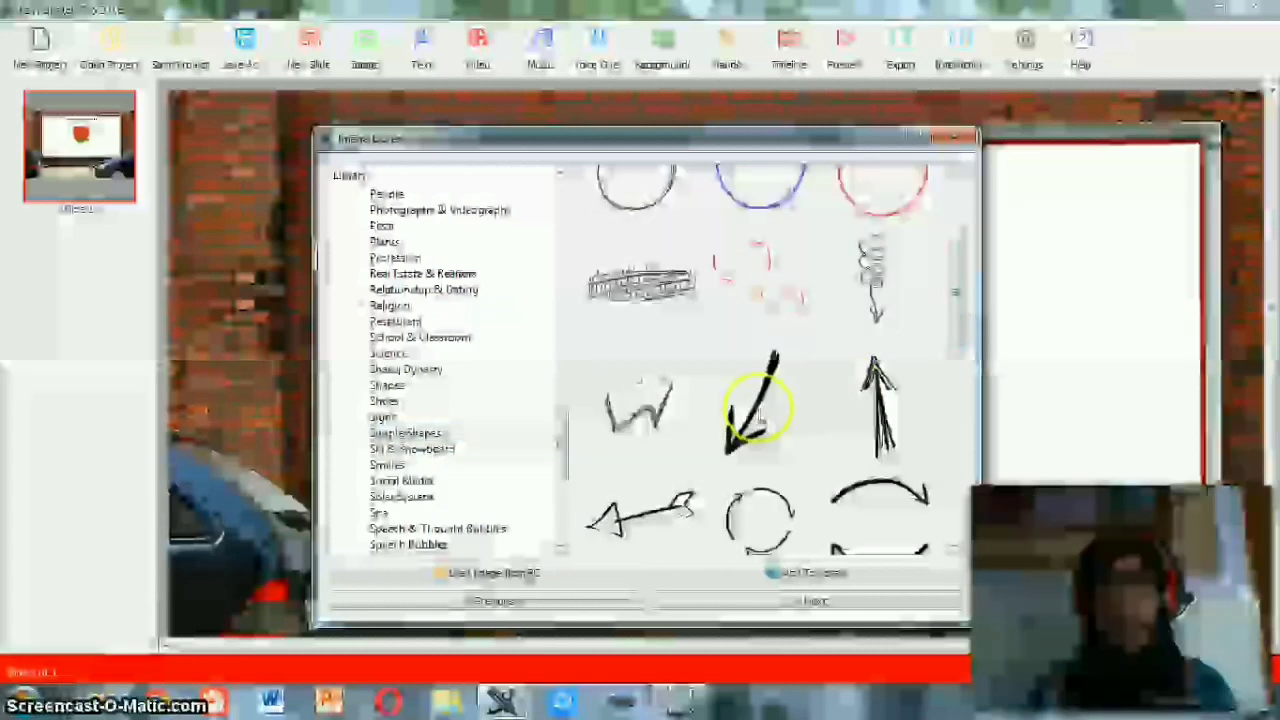
double_click(752, 402)
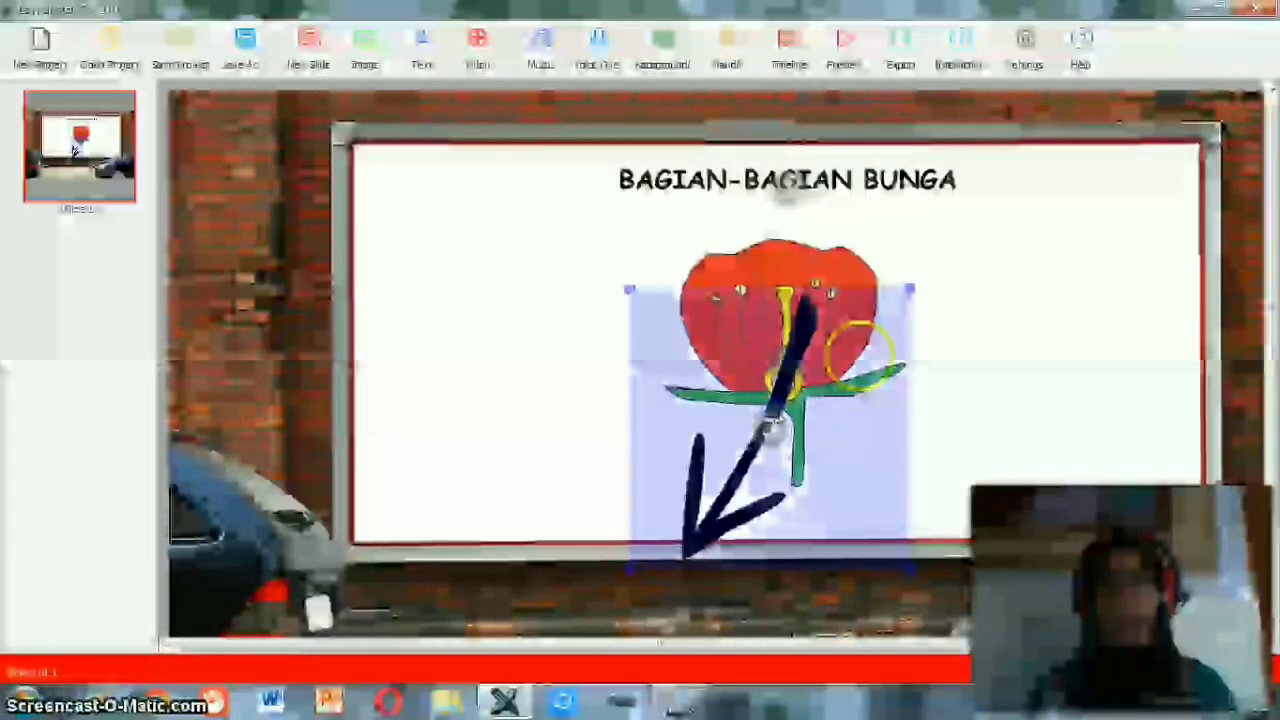
Shrink the black arrow to about half its size and rotate it to point from the flower's stem toward the upper right
left_click_drag(909, 289, 958, 380)
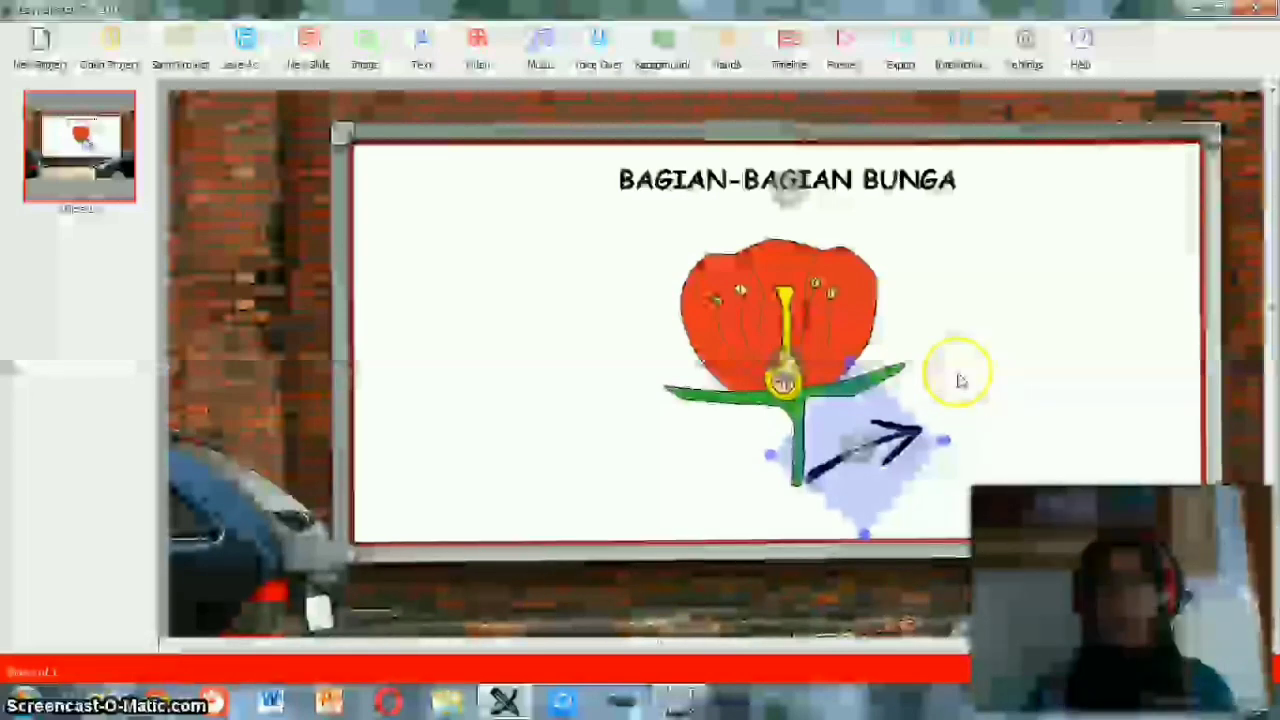
left_click(450, 270)
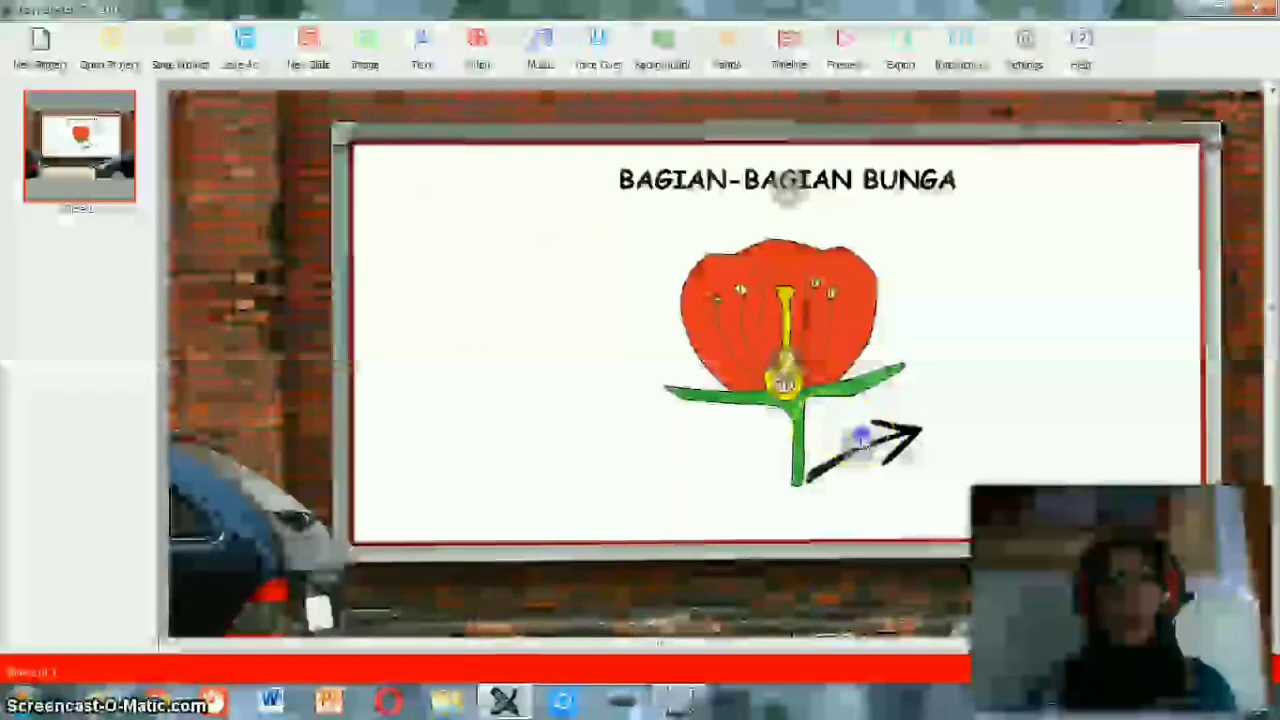
left_click(852, 437)
left_click(617, 425)
left_click(900, 438)
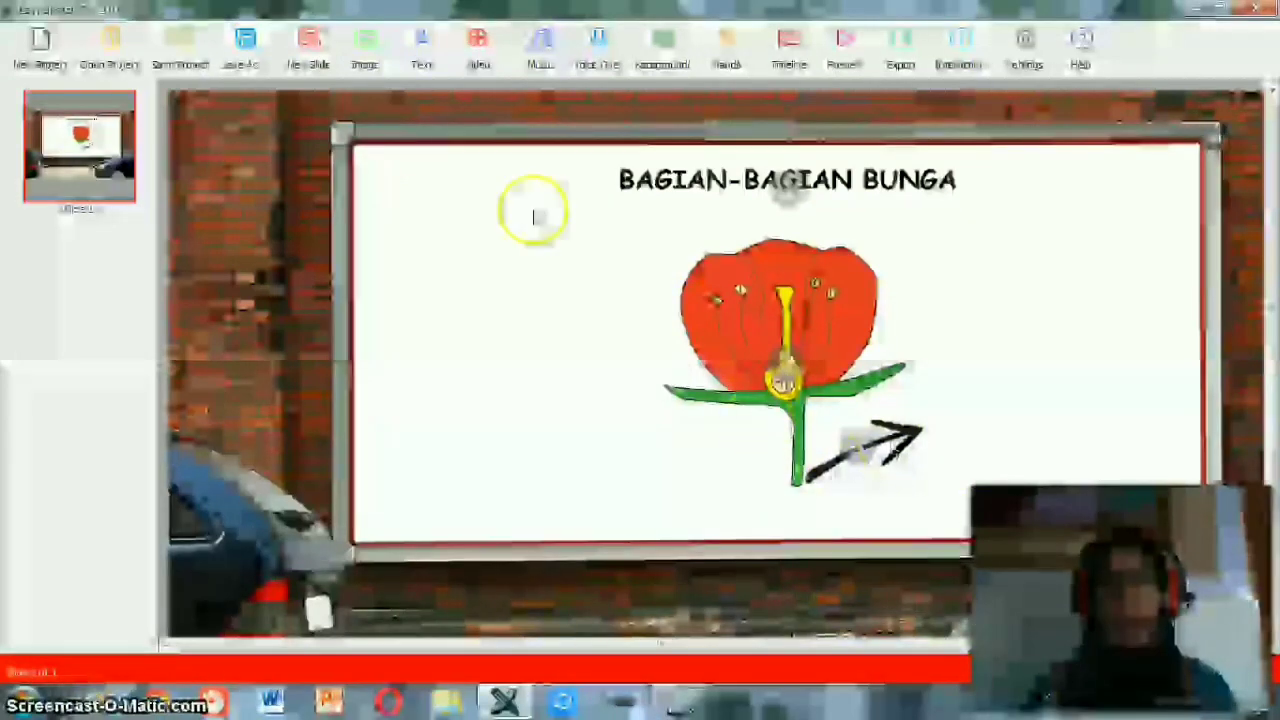
Write the text label tangkai and add it to the slide
left_click(420, 50)
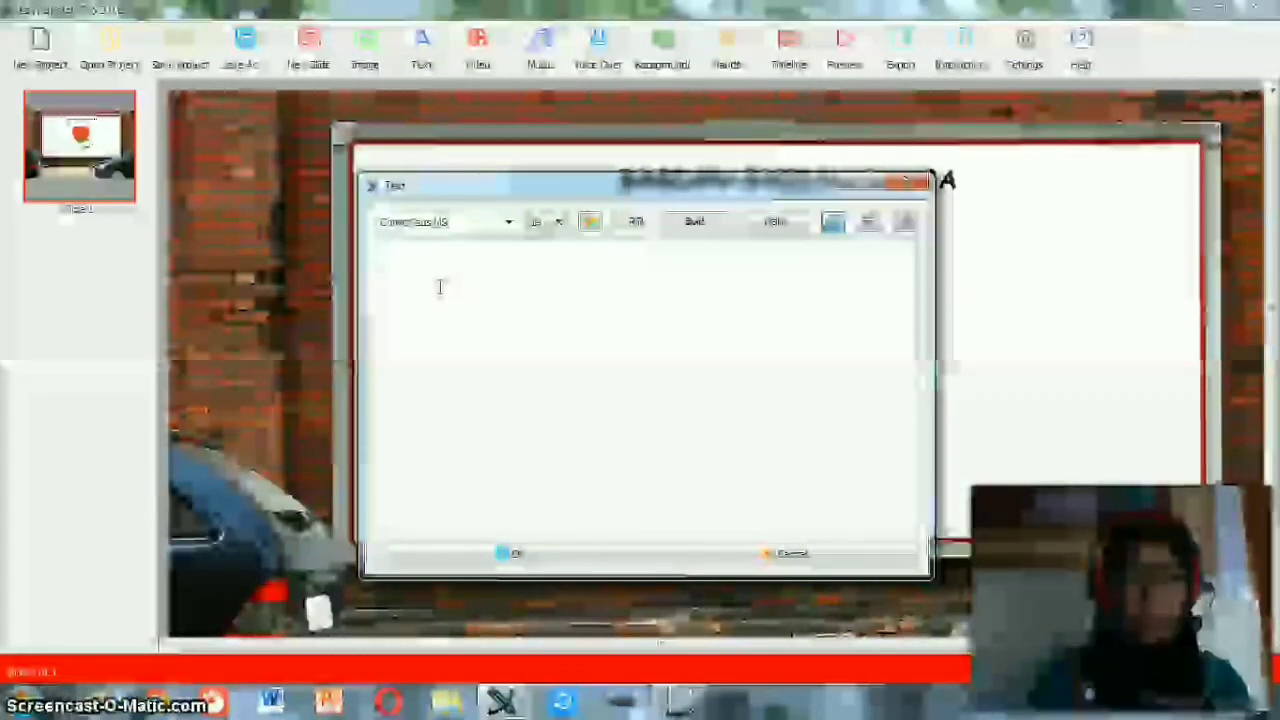
type("ngkai")
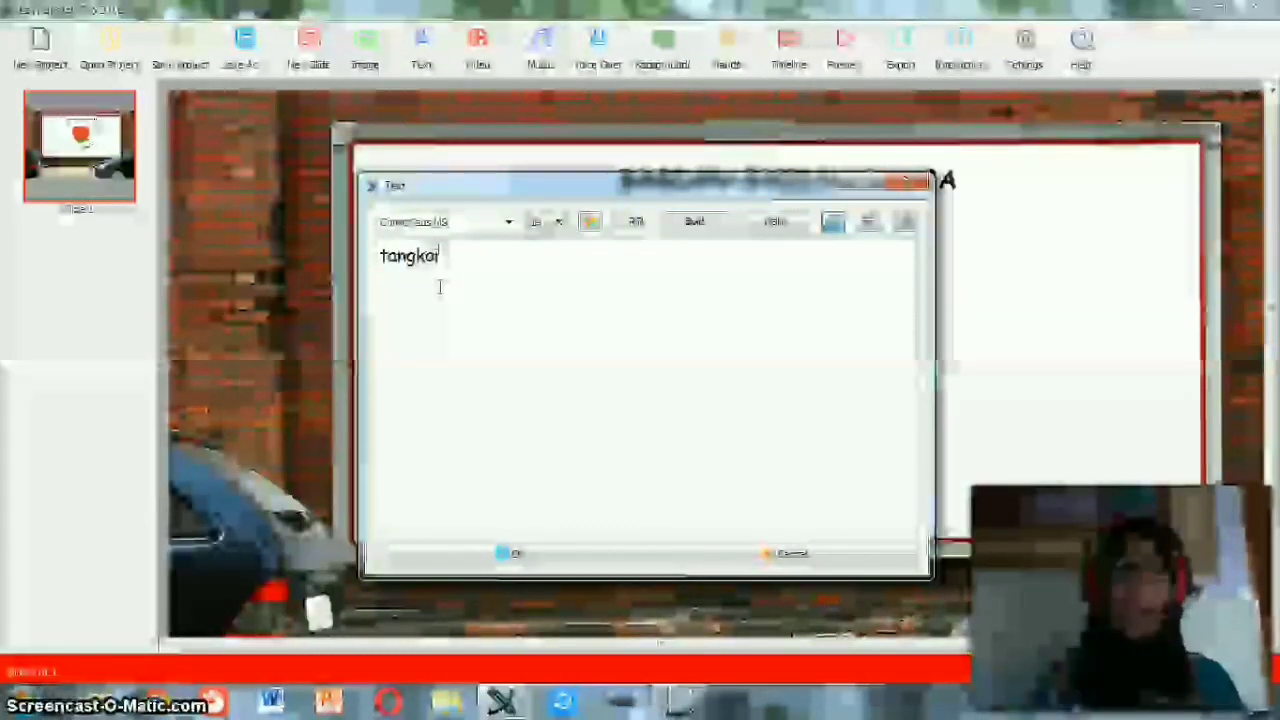
left_click(545, 555)
Enlarge the tangkai label to nearly three times its size and place it at the tip of the stem's arrow
left_click(765, 425)
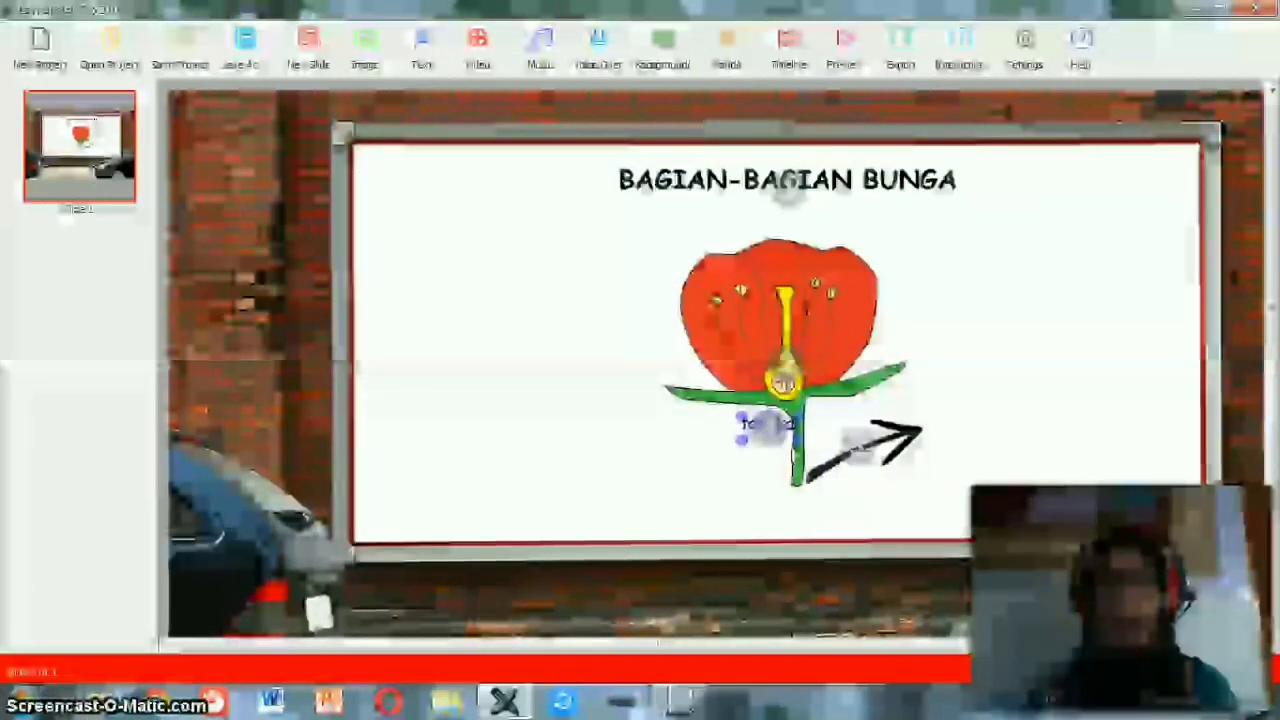
left_click_drag(798, 442, 850, 455)
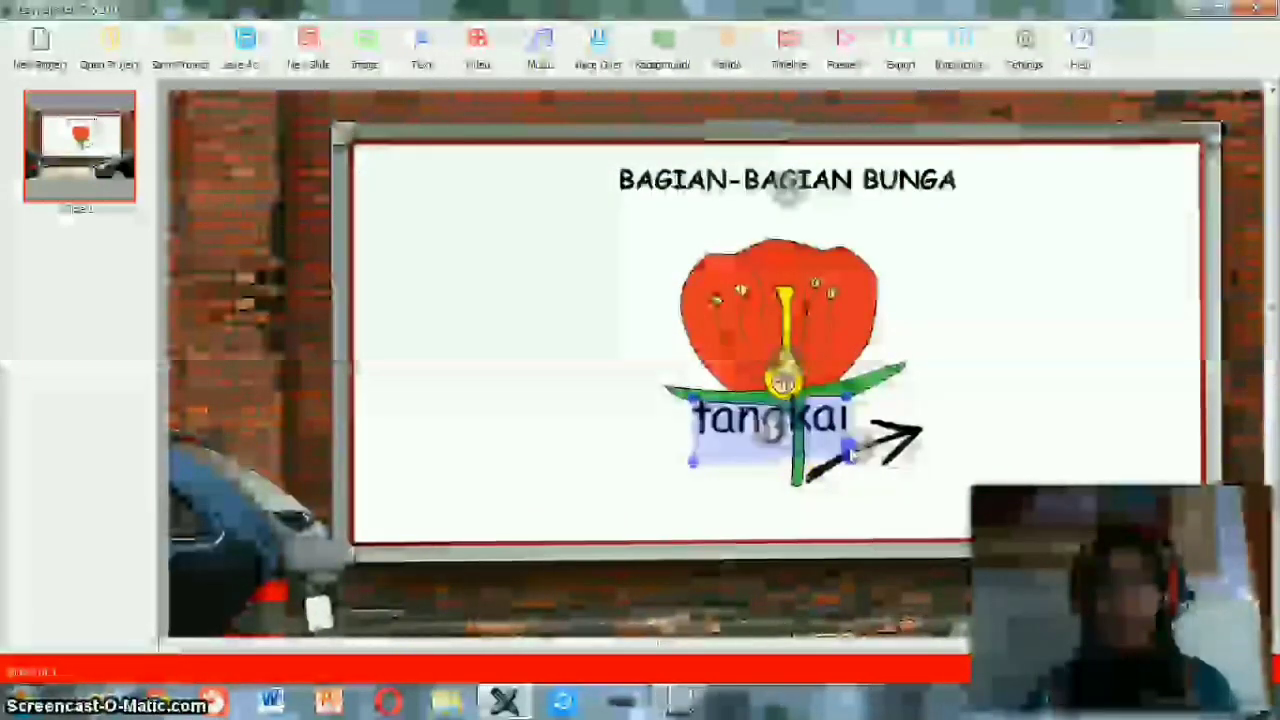
left_click_drag(801, 415, 1037, 425)
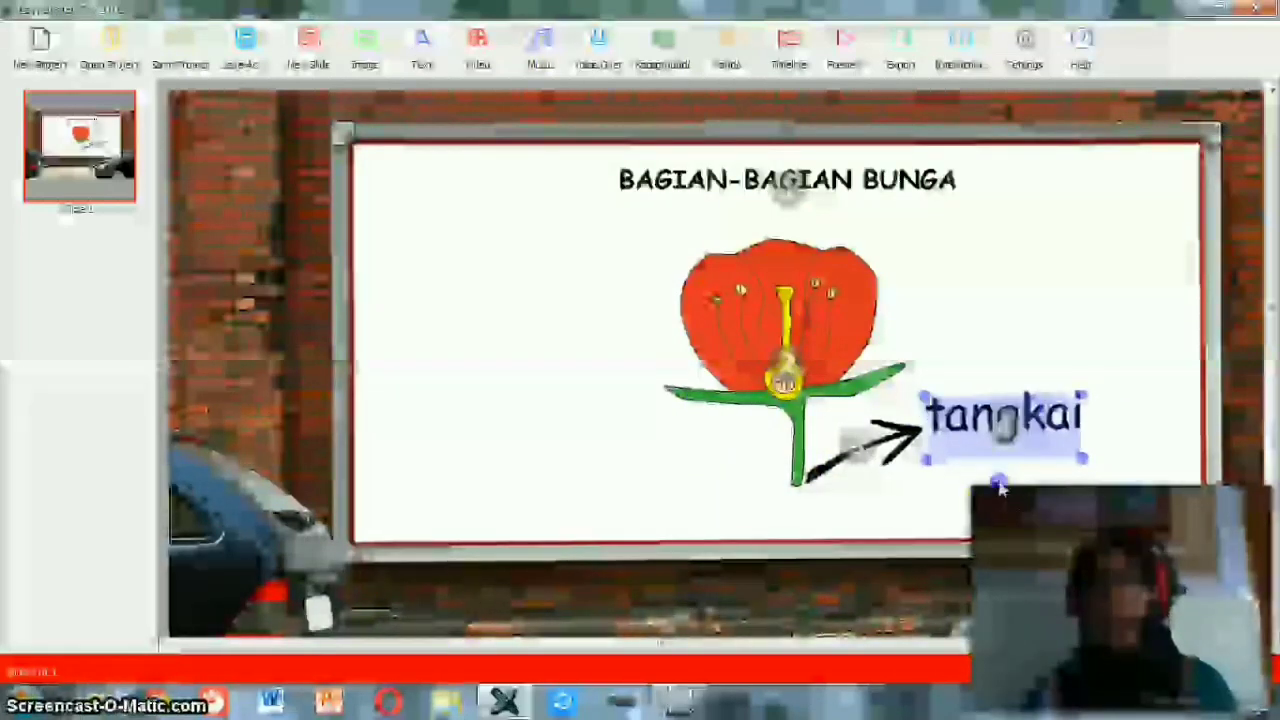
left_click(790, 525)
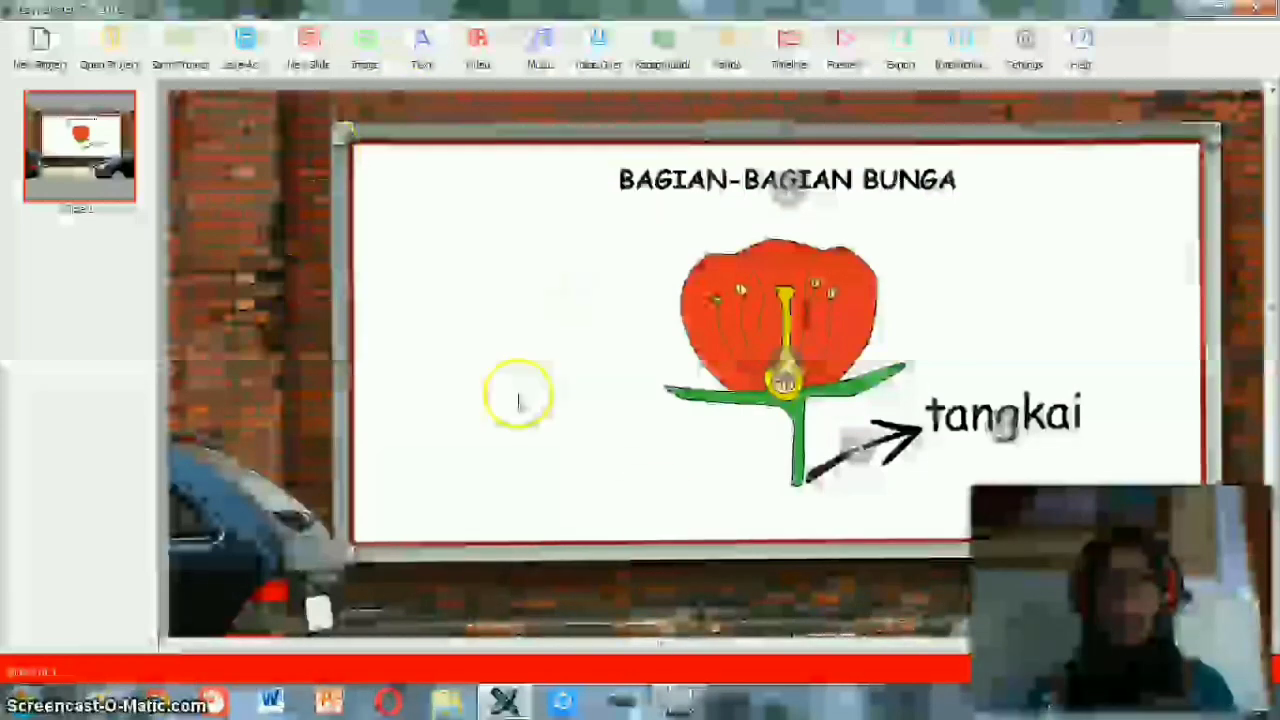
Load the thin curved black arrow image from the computer's Pictures folder Tanda Panah and add it to the slide
left_click(367, 53)
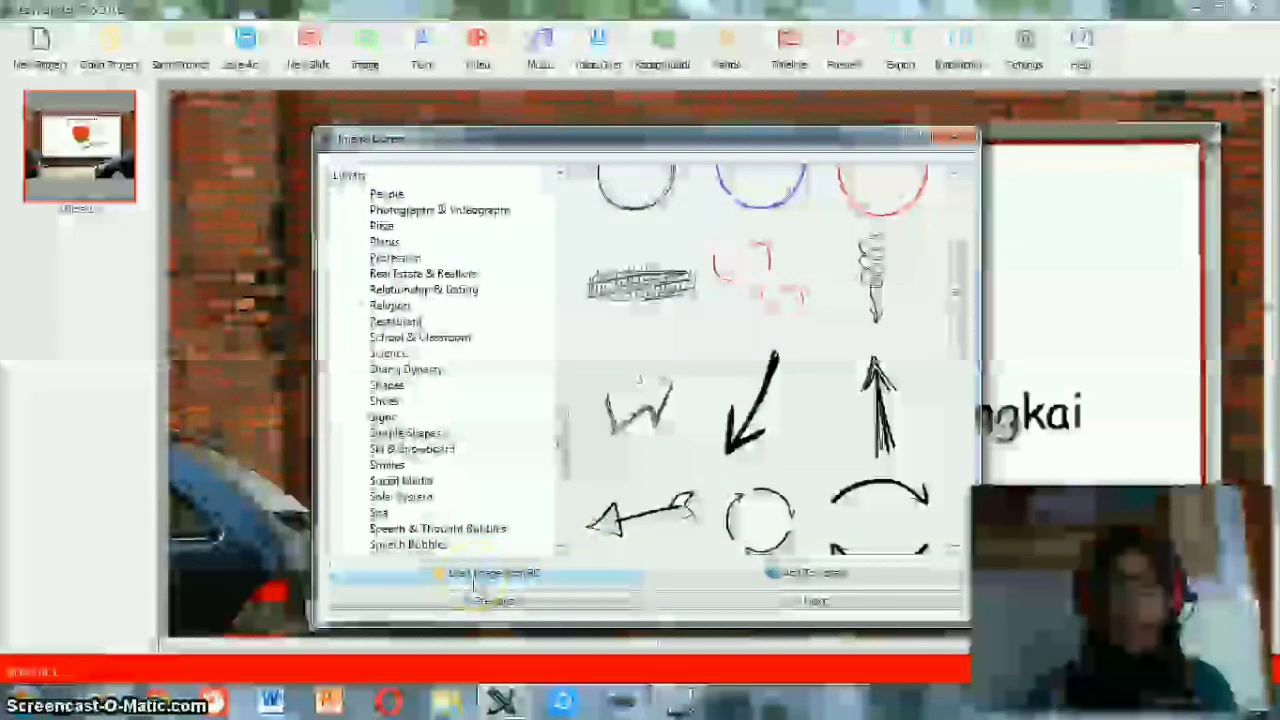
left_click(516, 576)
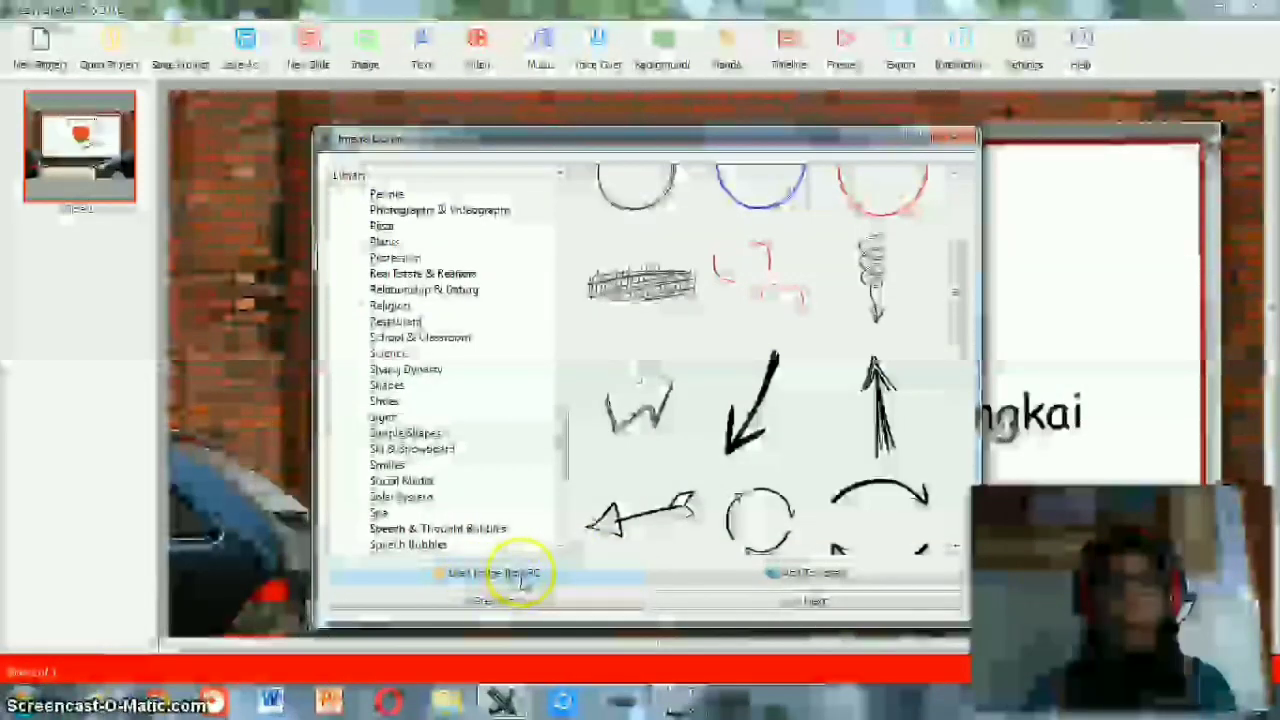
left_click(936, 176)
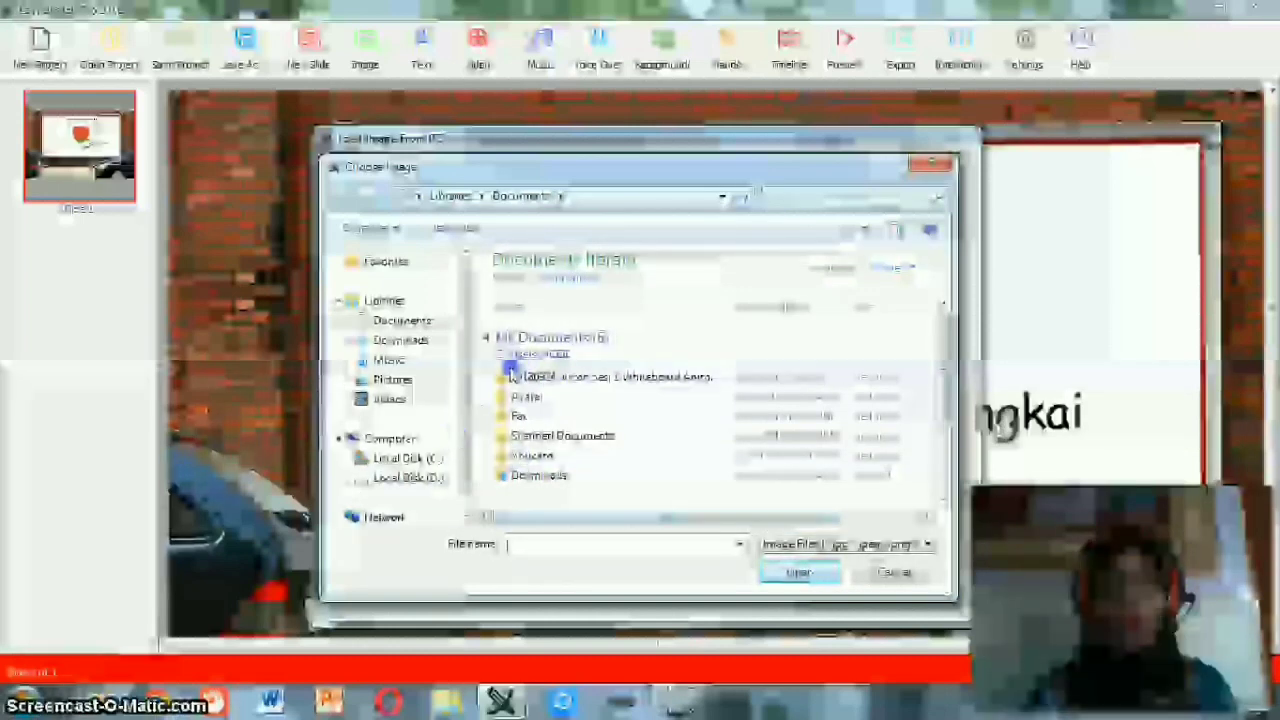
left_click(430, 384)
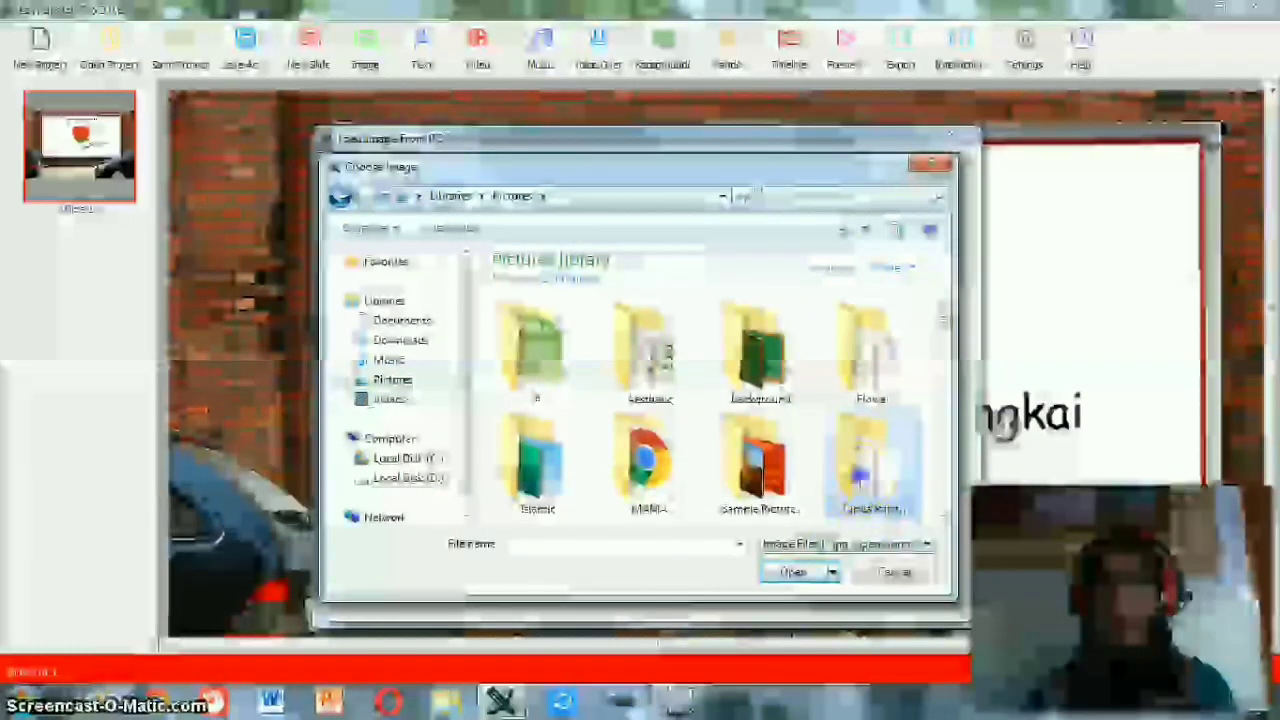
double_click(868, 465)
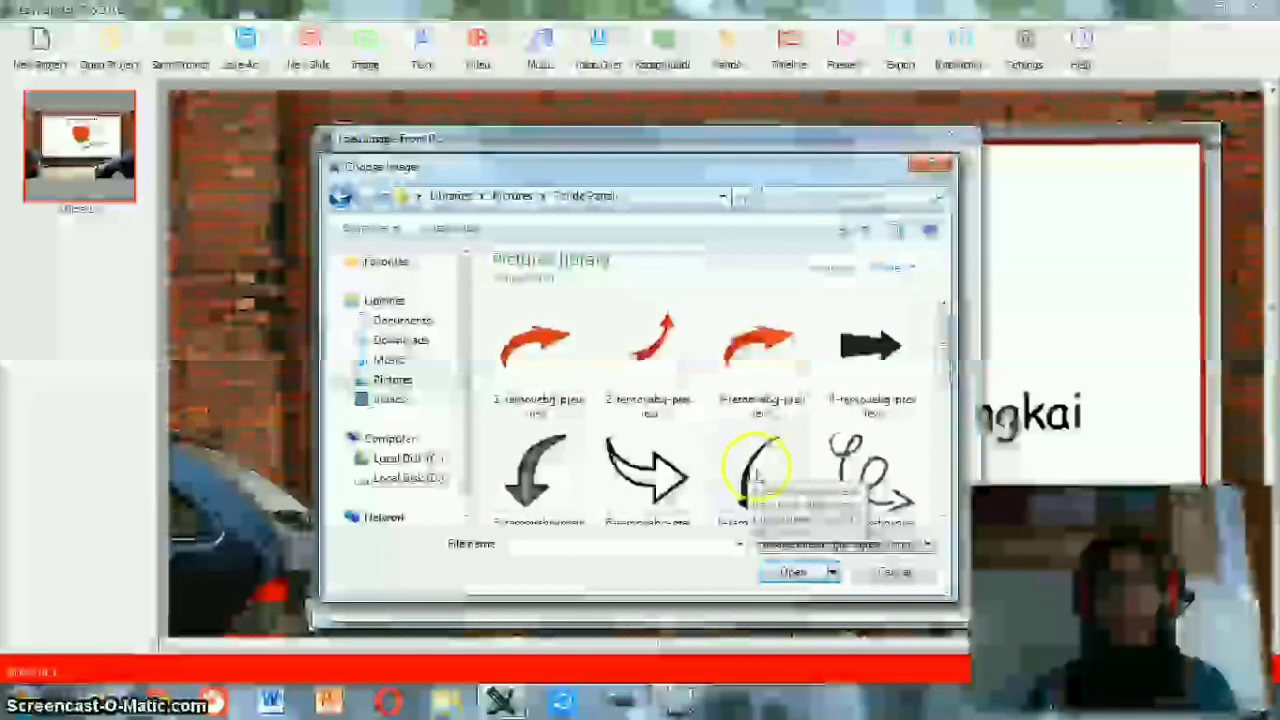
left_click(752, 465)
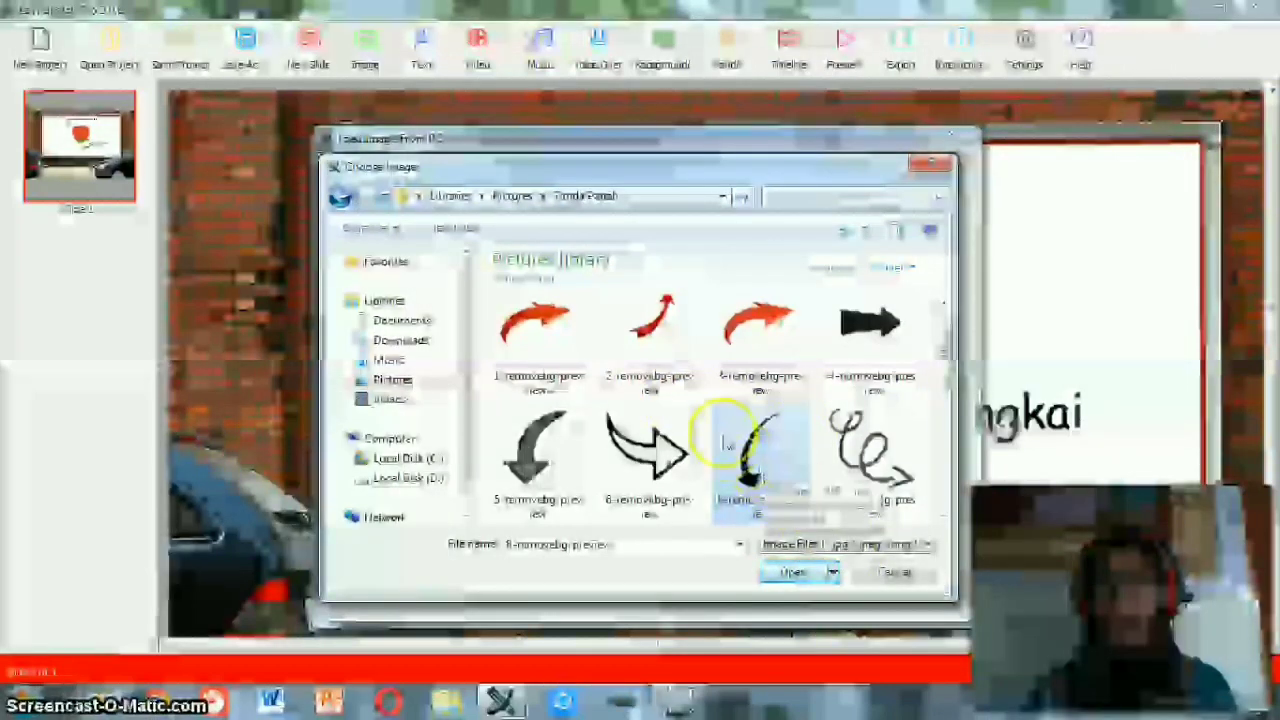
left_click(795, 572)
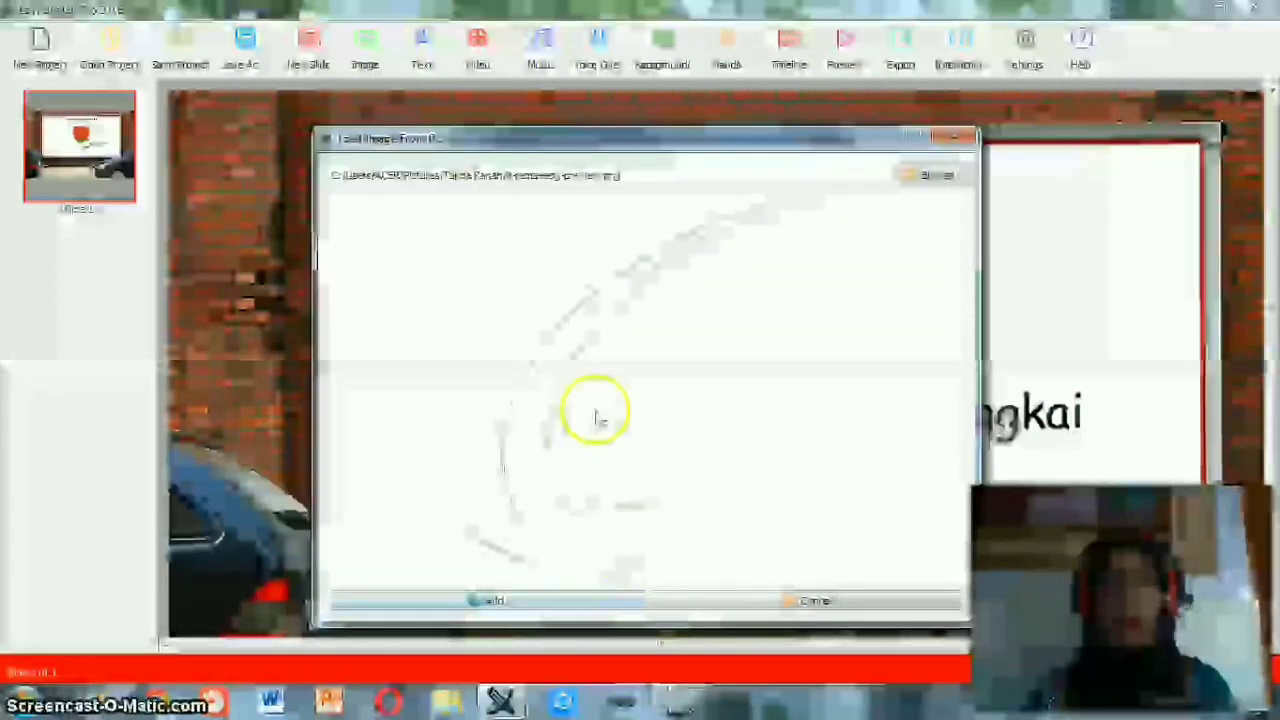
left_click(563, 604)
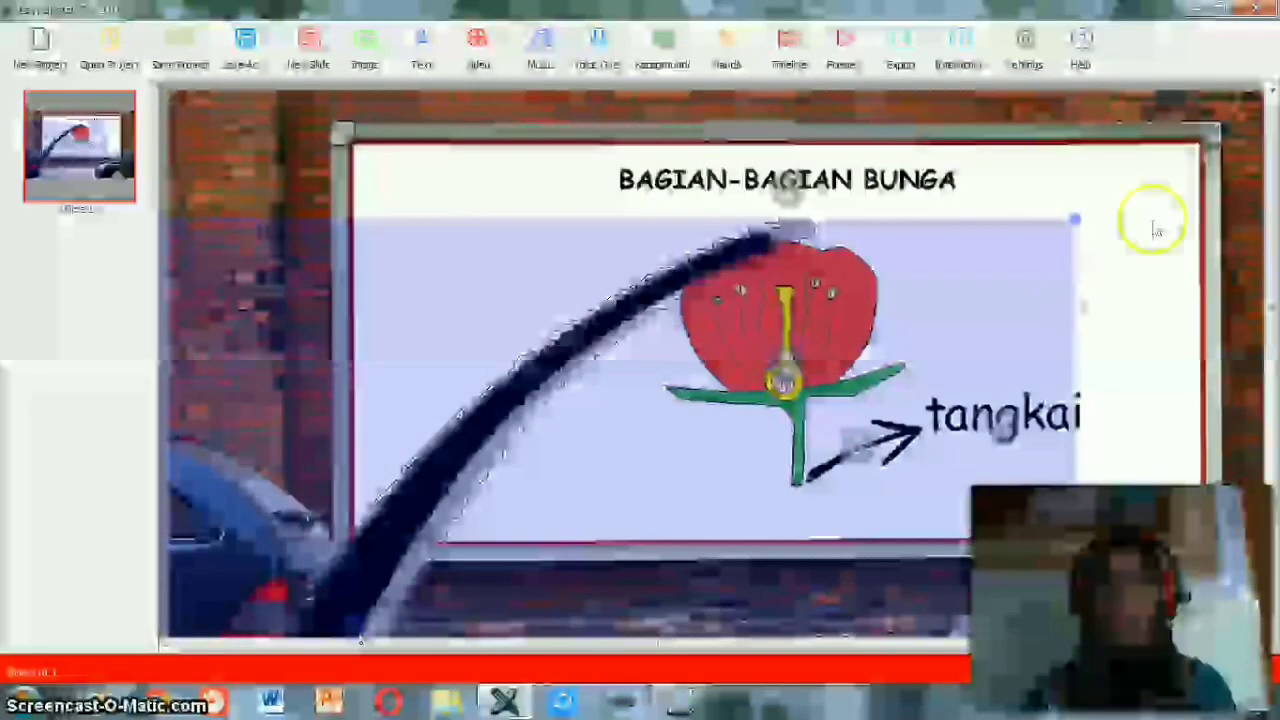
Reselect the oversized curved arrow on the slide for resizing
left_click(529, 422)
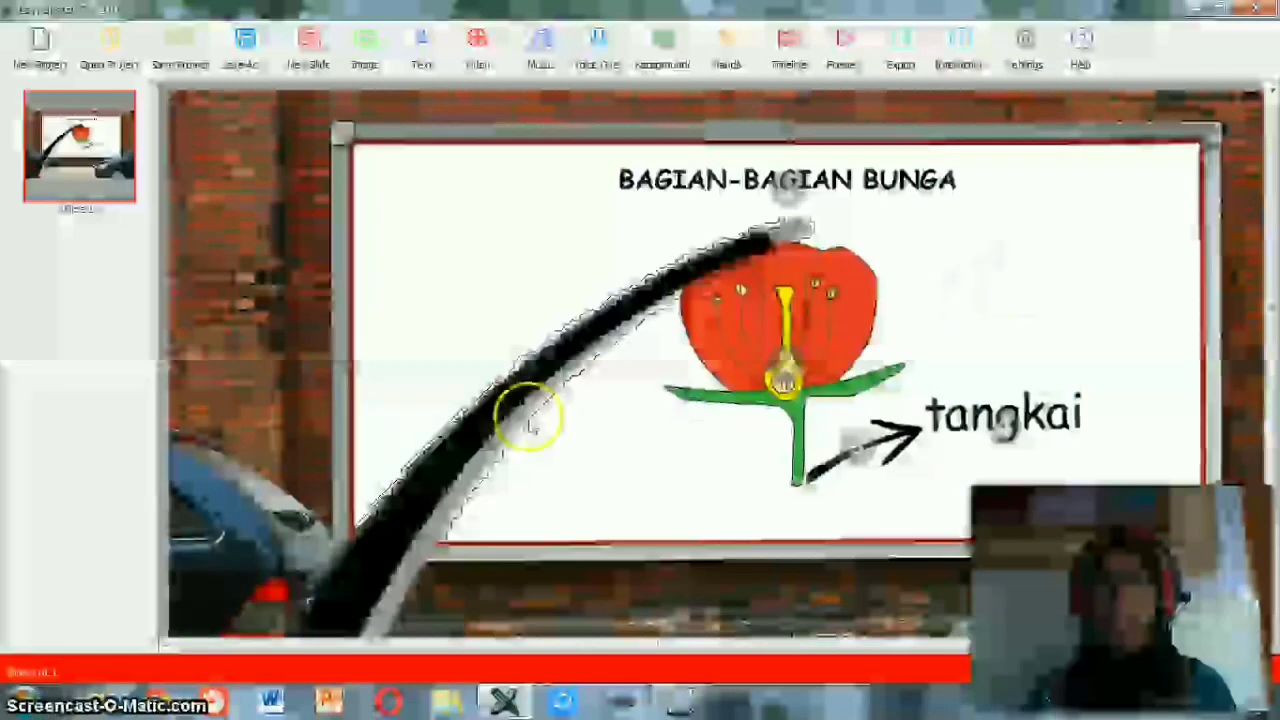
left_click(972, 247)
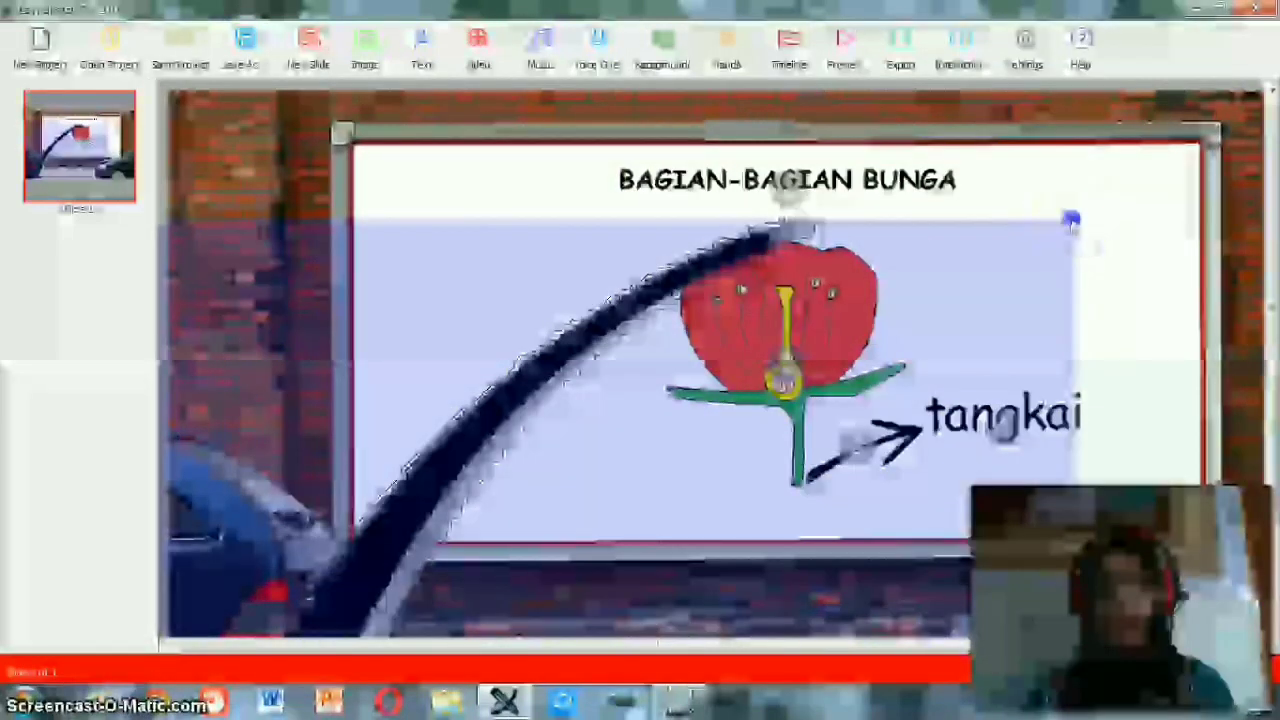